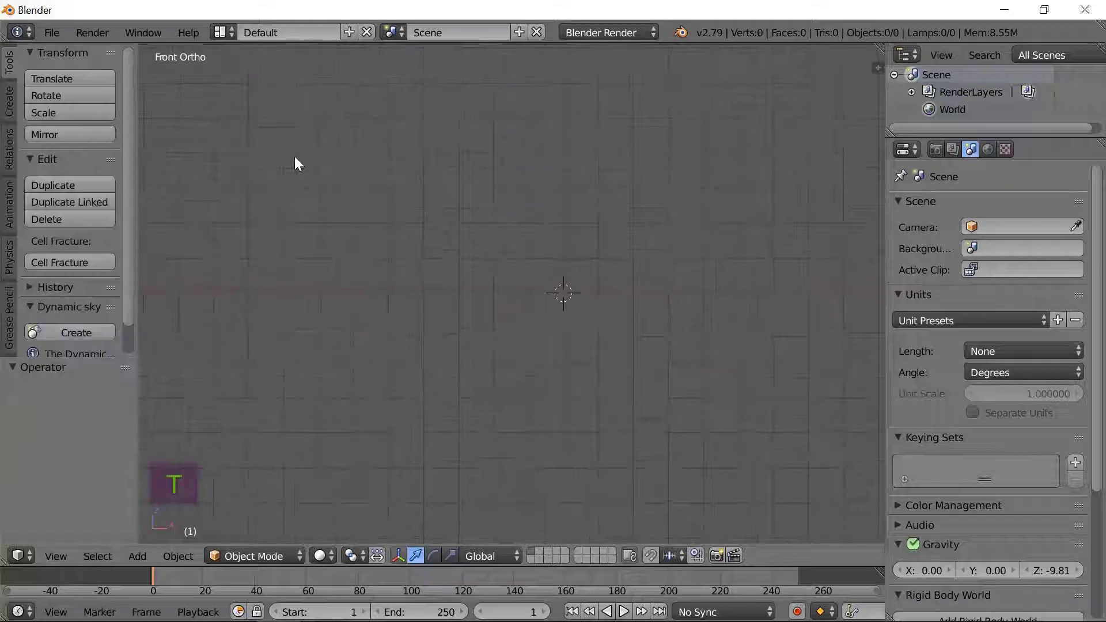
Add a NURBS curve and rotate it 90° about the global Y axis and 90° about the global Z axis
click(143, 555)
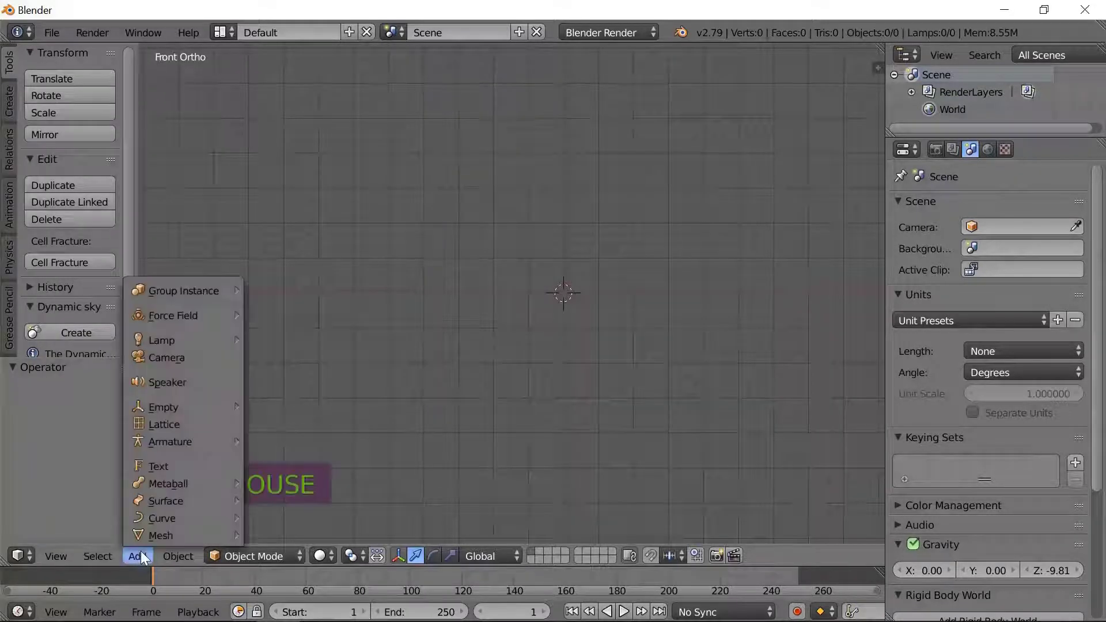
mouse_move(168, 518)
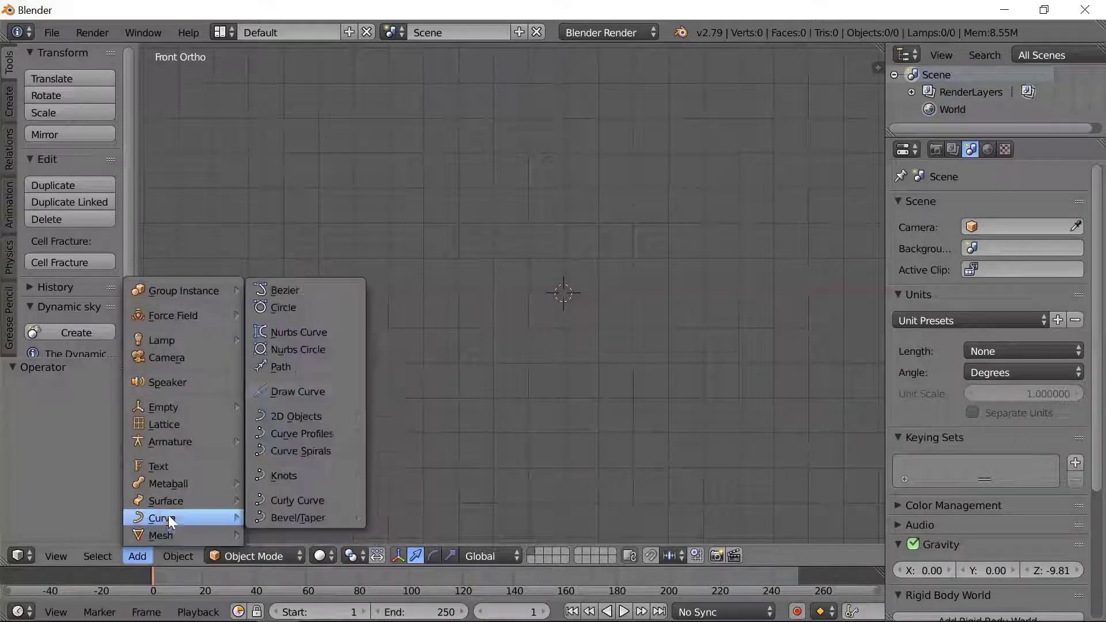
click(328, 333)
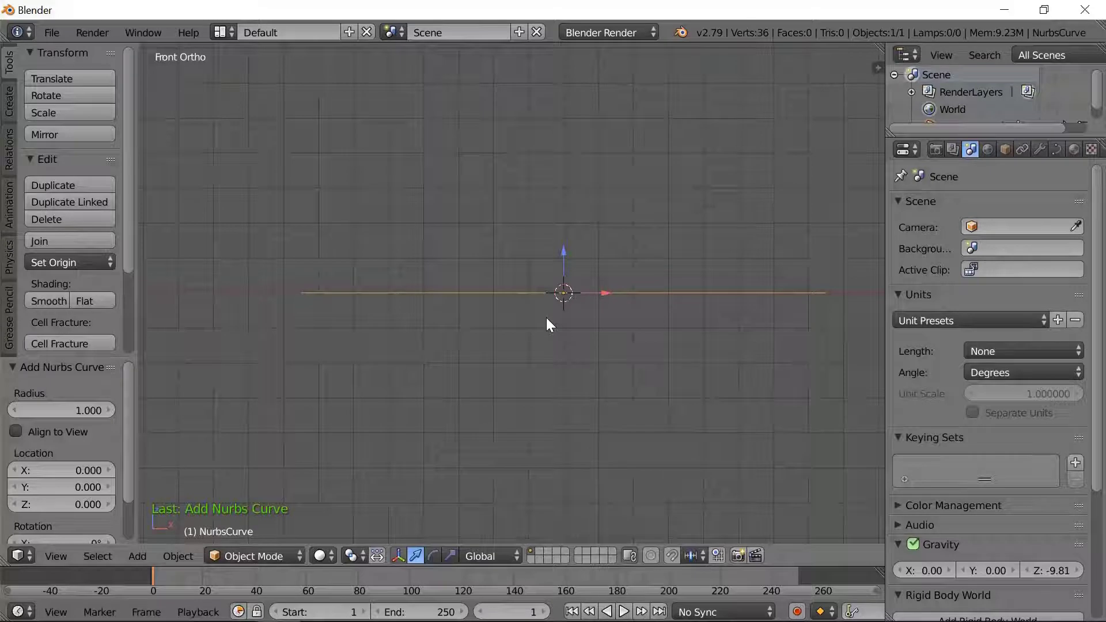
text(ry90)
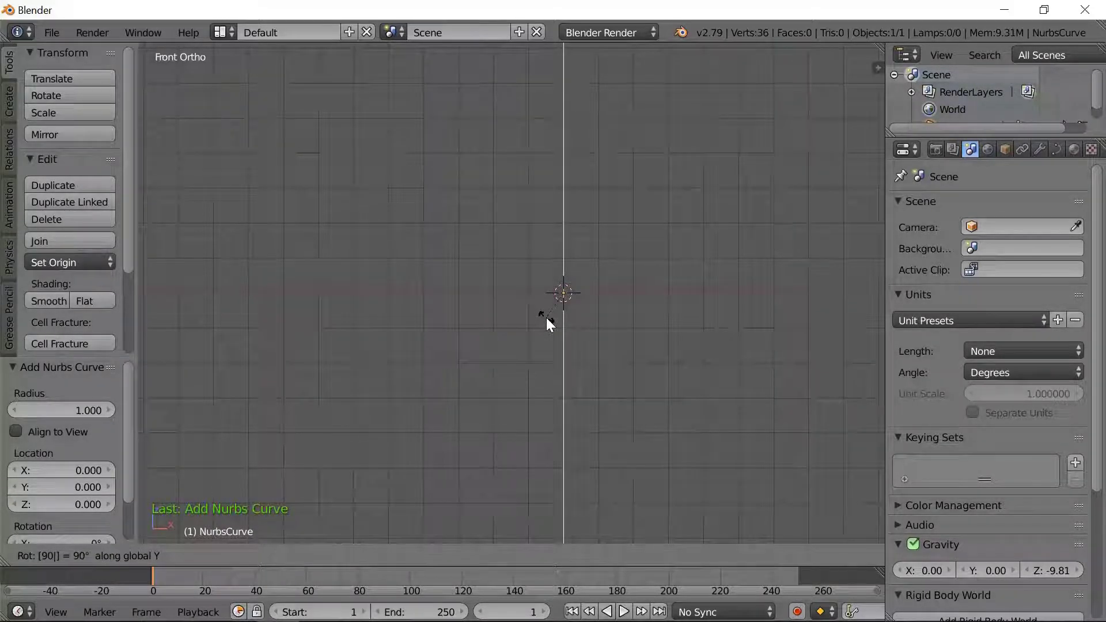
key(Return)
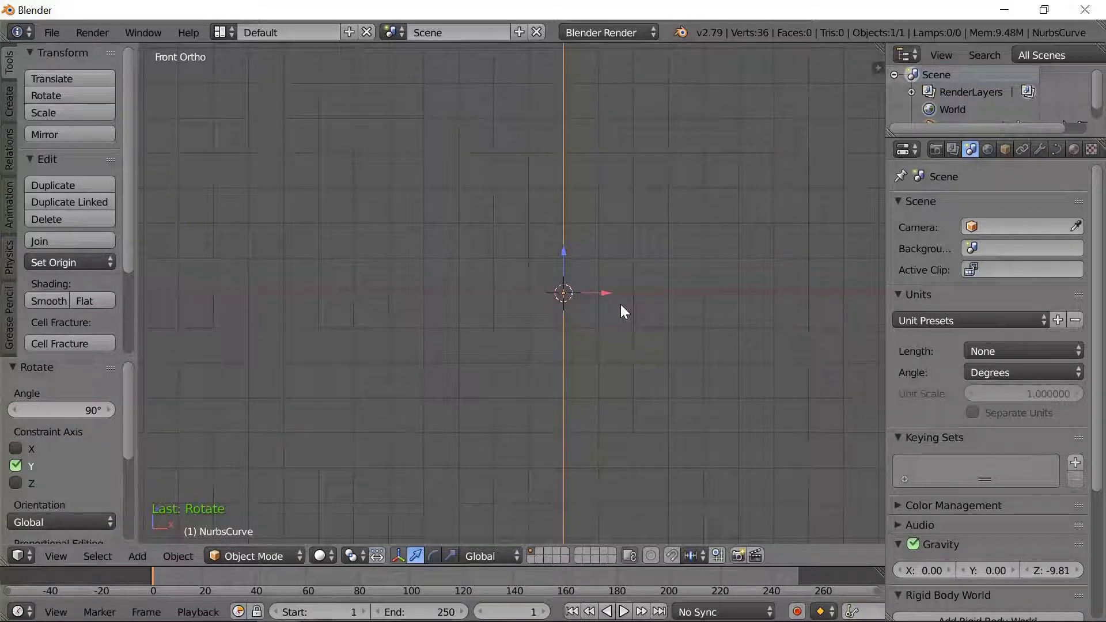
text(rz90)
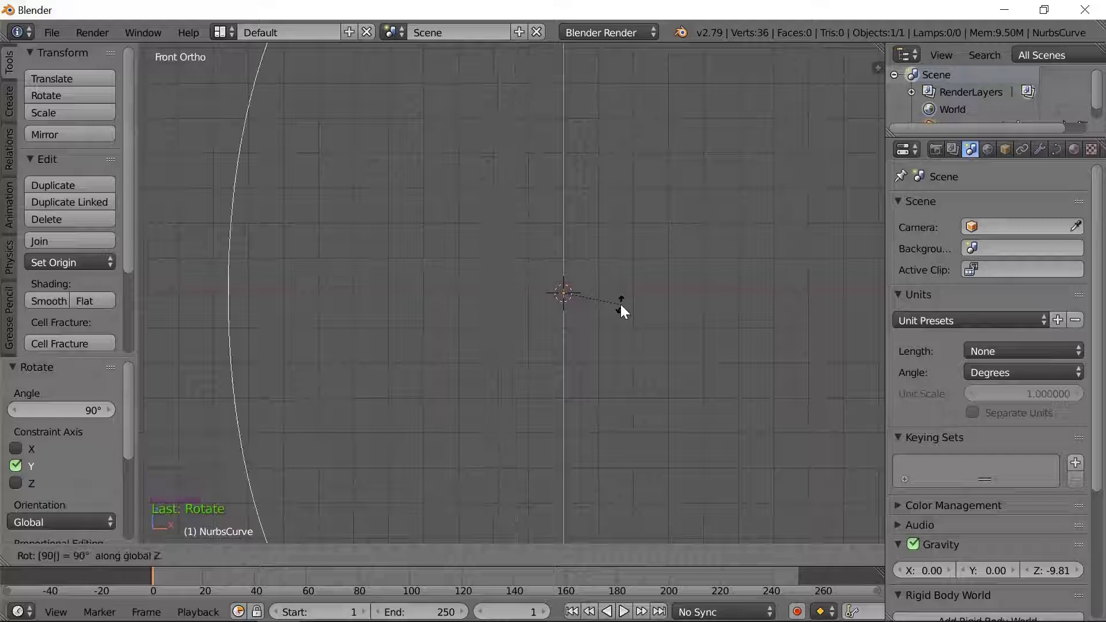
key(Return)
Edit the curve and move its bottom end control point about -1.0 along X and -1.32 along Z, straight below the neighbouring point
scroll(620, 306, down, 8)
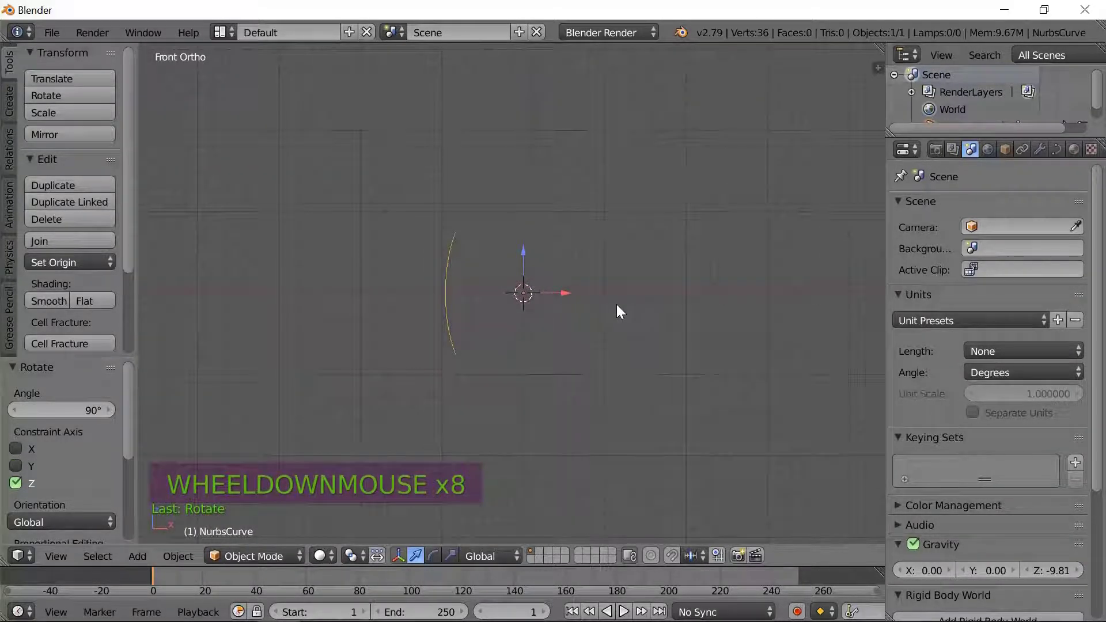
key(Tab)
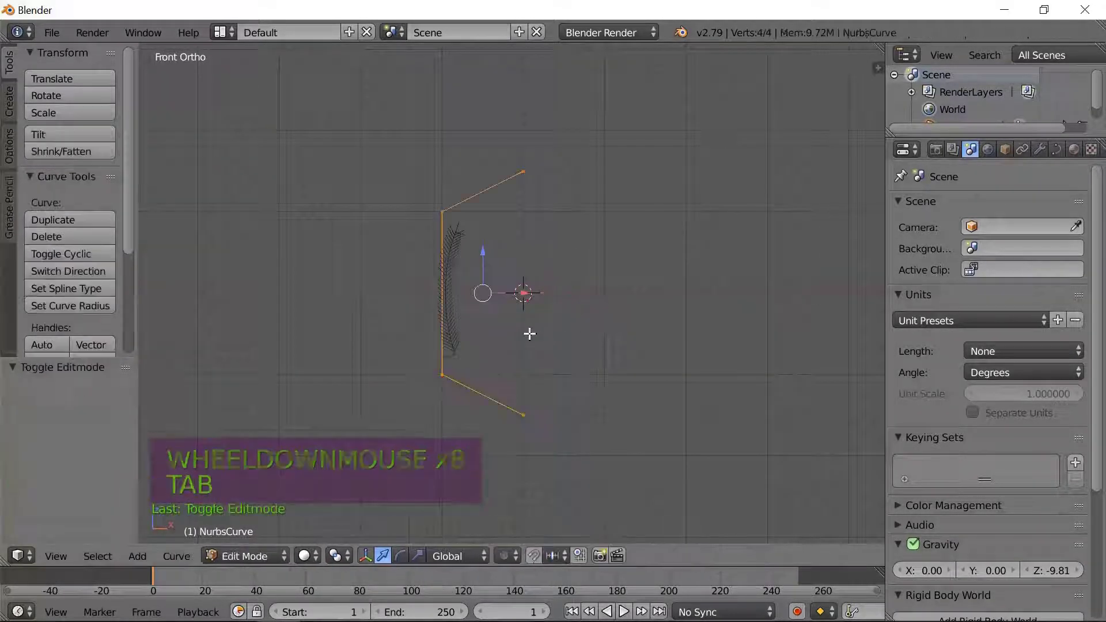
right_click(522, 415)
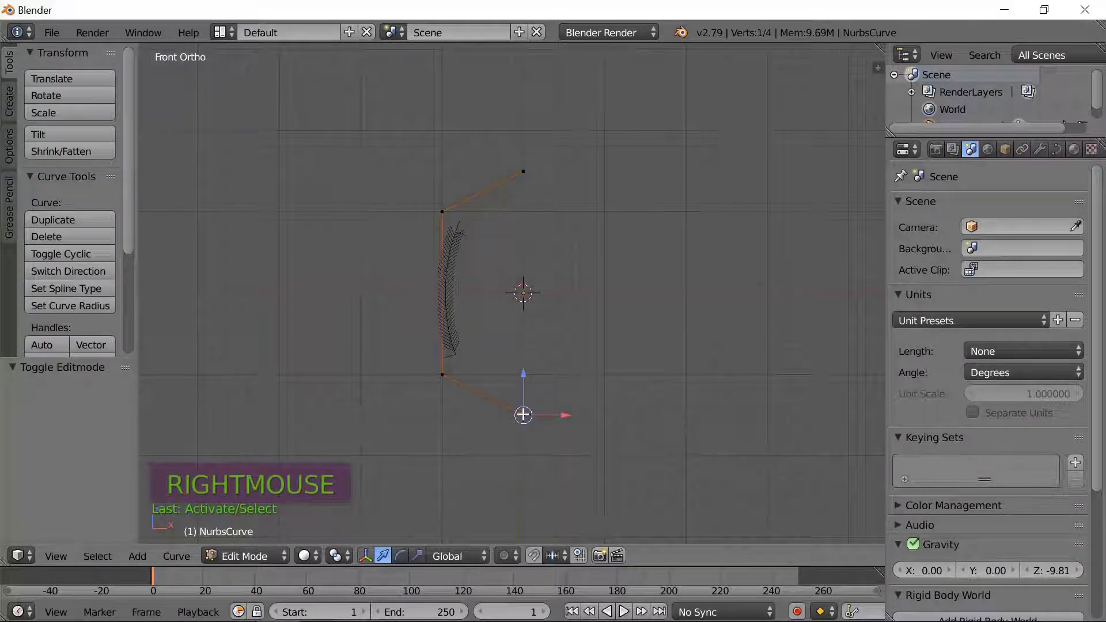
key(g)
key(g)
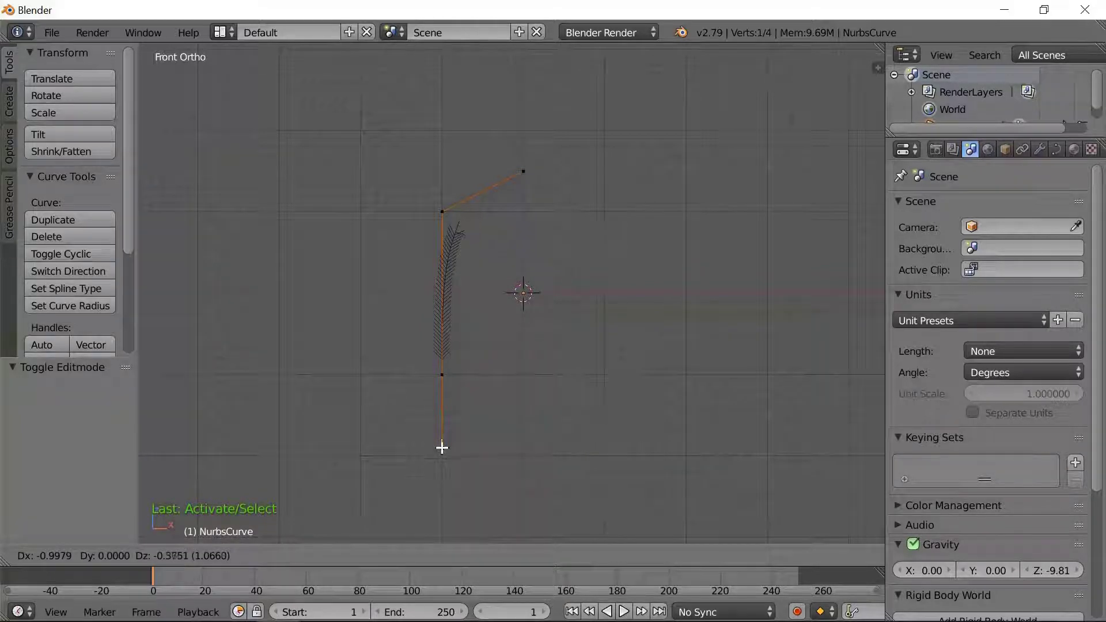
click(441, 522)
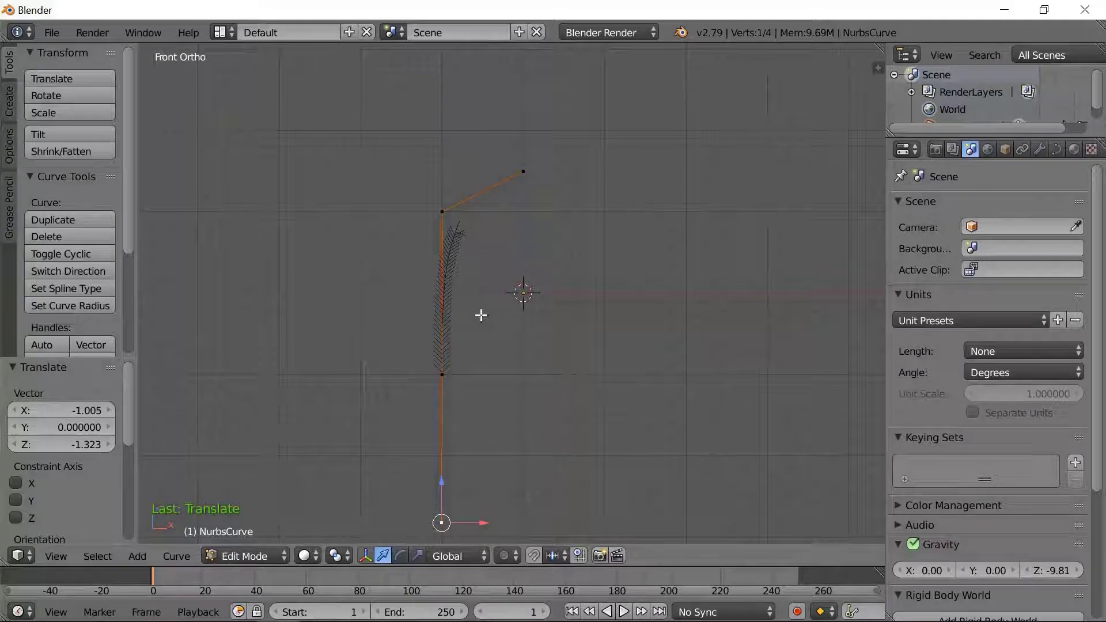
Shift all of the curve's control points about -0.99 along X
key(a)
key(a)
drag(503, 318, 423, 322)
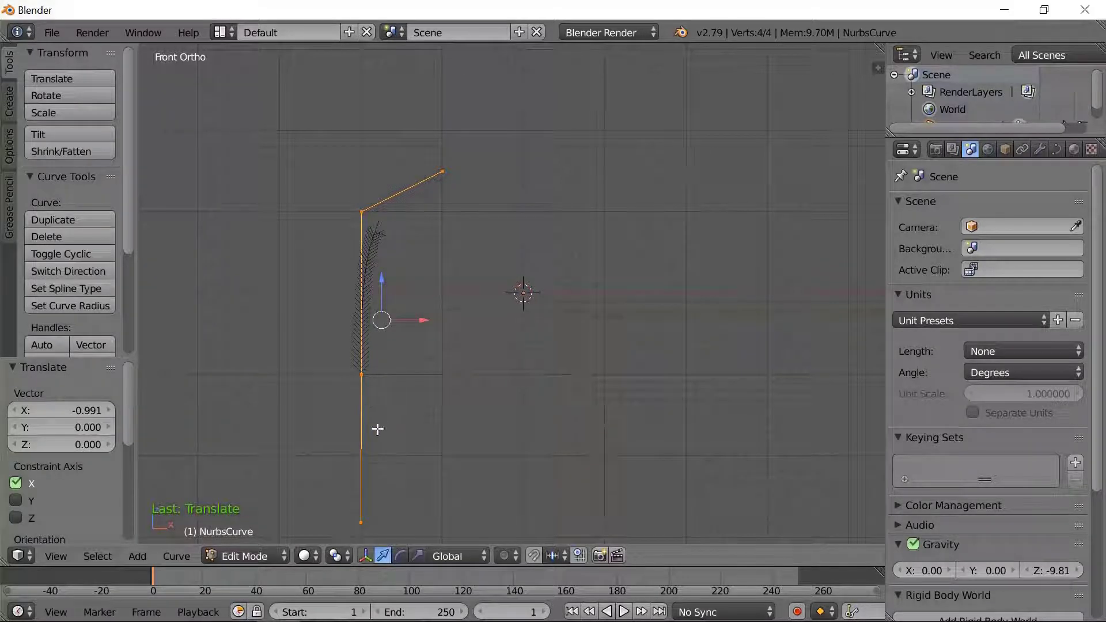
Lower the second control point from the bottom in two moves of about -1.02 and -0.52 along Z, close to the bottom end
right_click(363, 375)
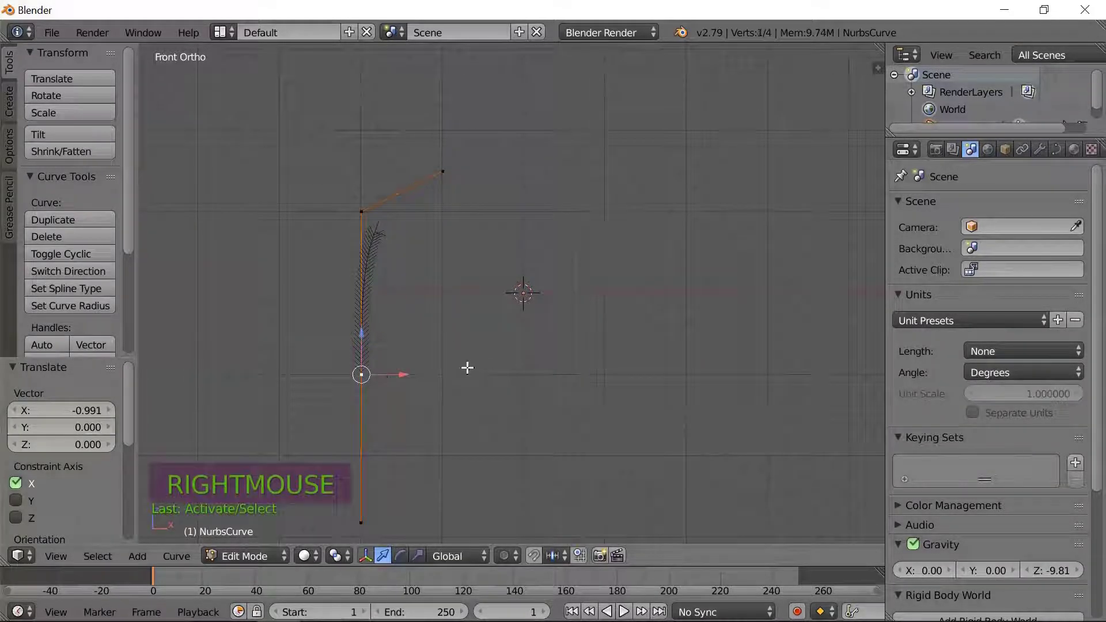
drag(362, 334, 355, 417)
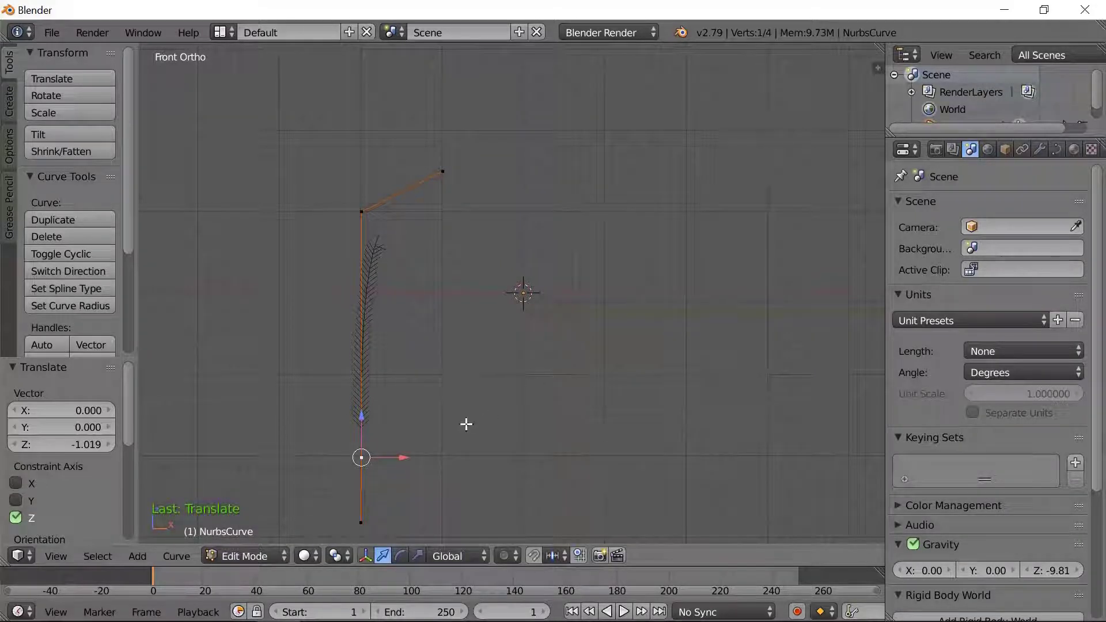
scroll(388, 429, up, 2)
shift+scroll(412, 427, up, 1)
shift+middle_drag(412, 426, 597, 281)
drag(481, 360, 480, 421)
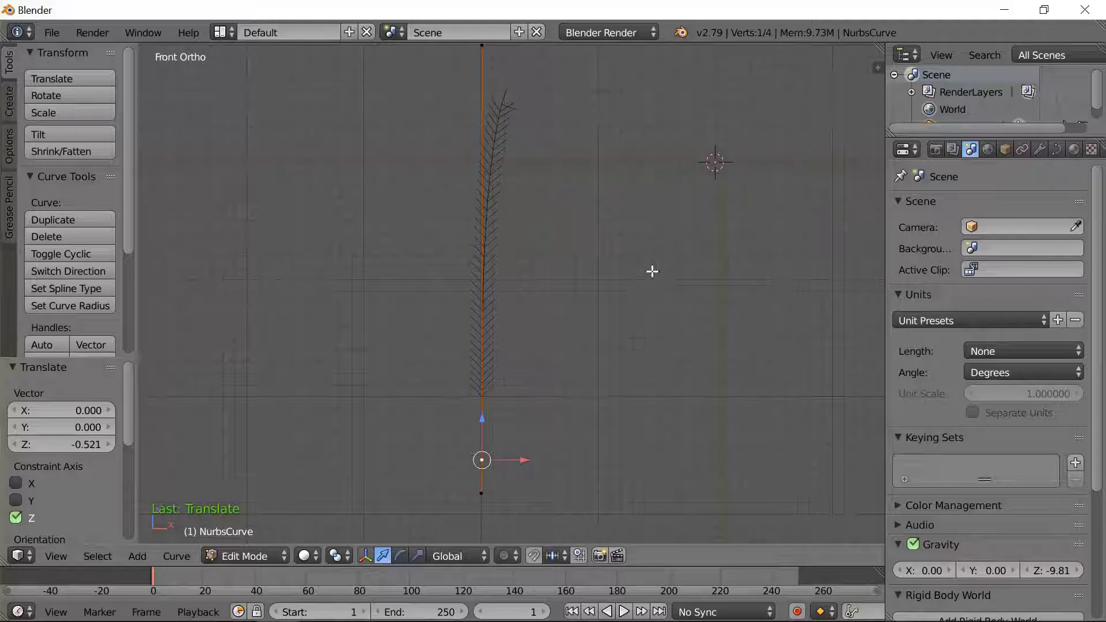
Subdivide all segments of the curve once and deselect its control points
scroll(655, 270, down, 3)
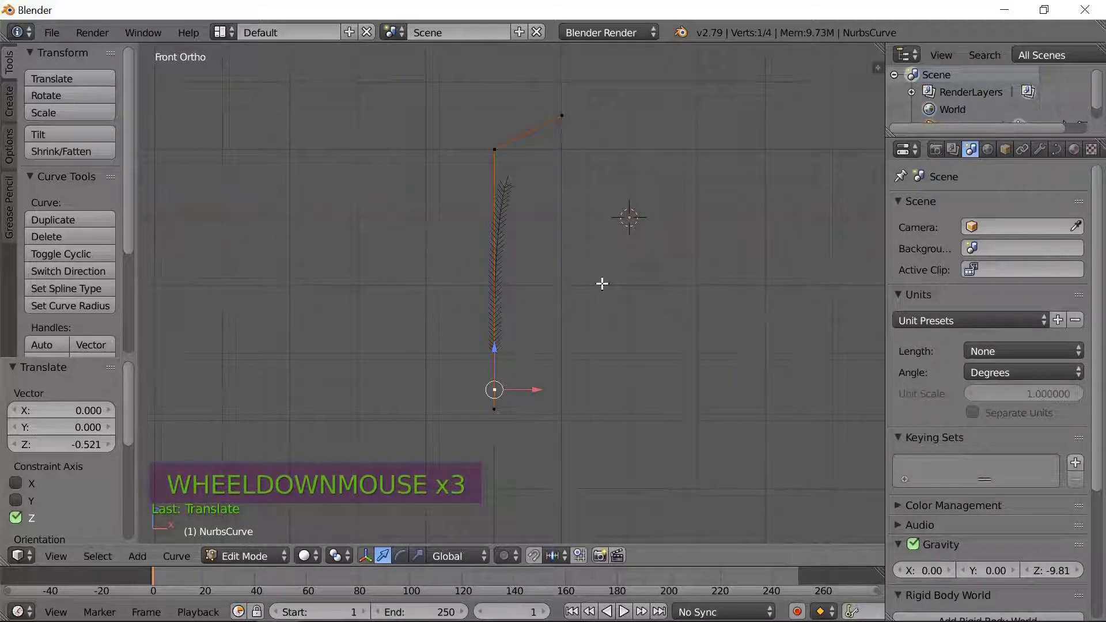
shift+middle_drag(580, 288, 458, 320)
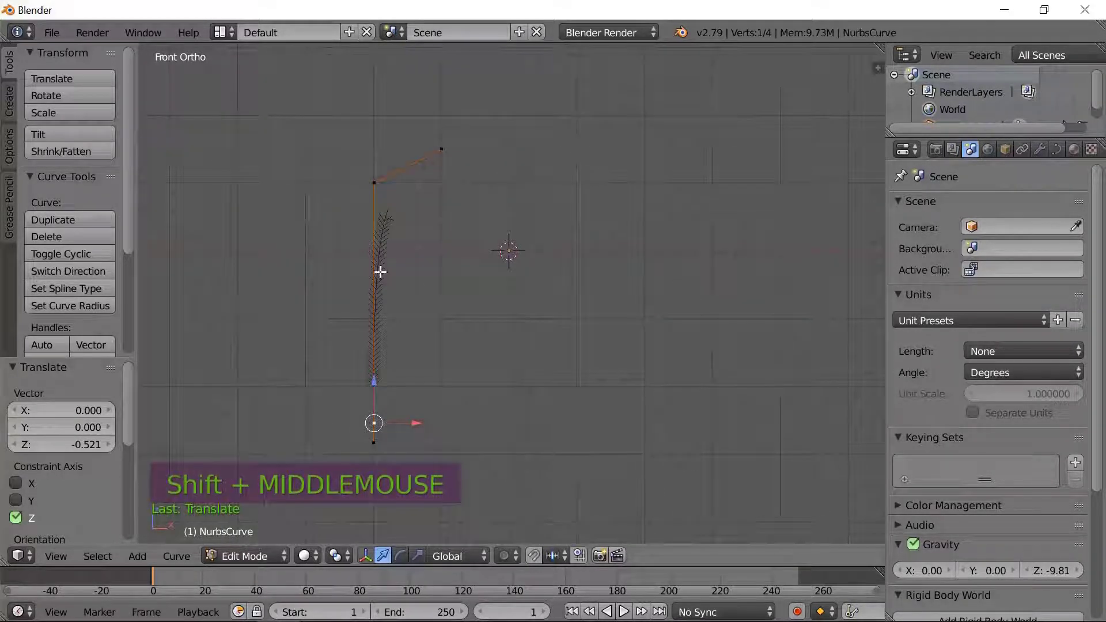
key(w)
click(437, 266)
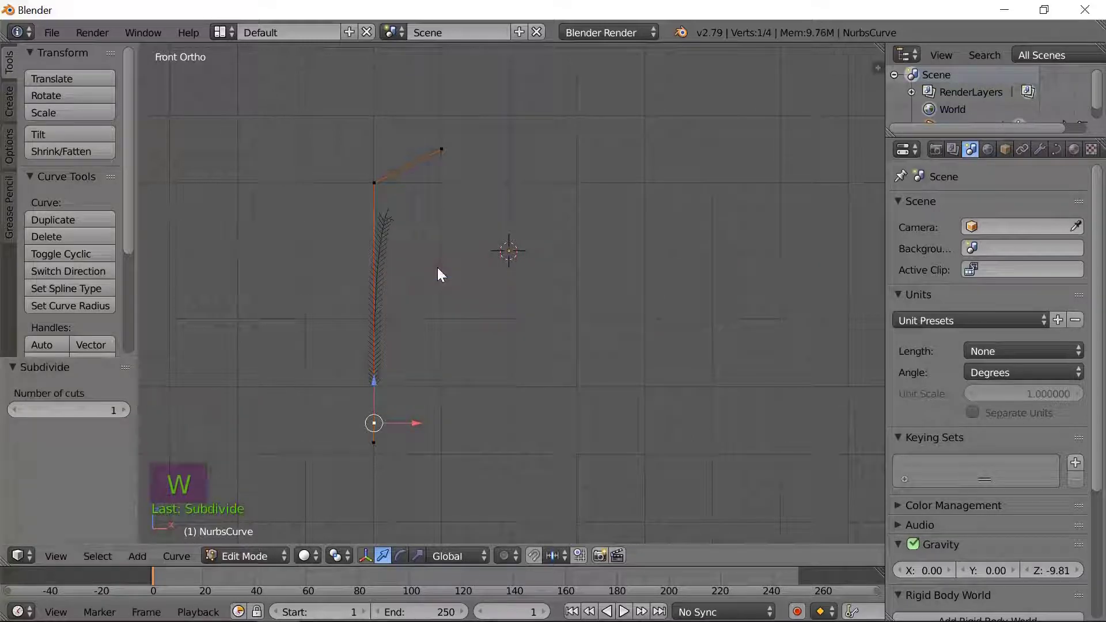
key(a)
key(a)
key(w)
click(432, 268)
key(a)
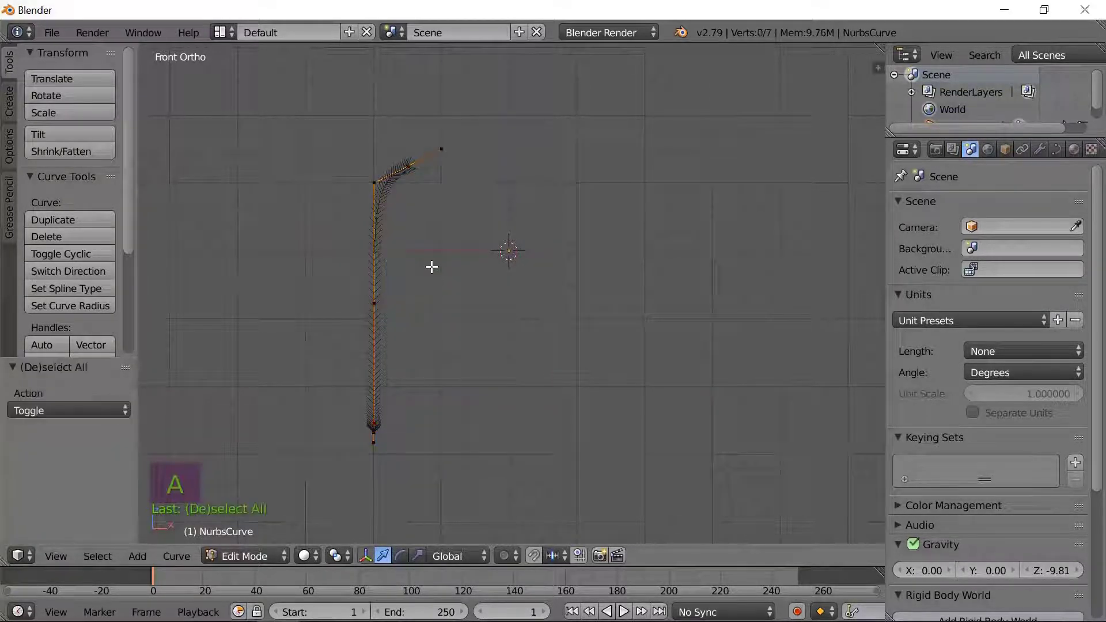
Move the curve's top end control point about 3.8 along X and 1.88 along Z
right_click(441, 150)
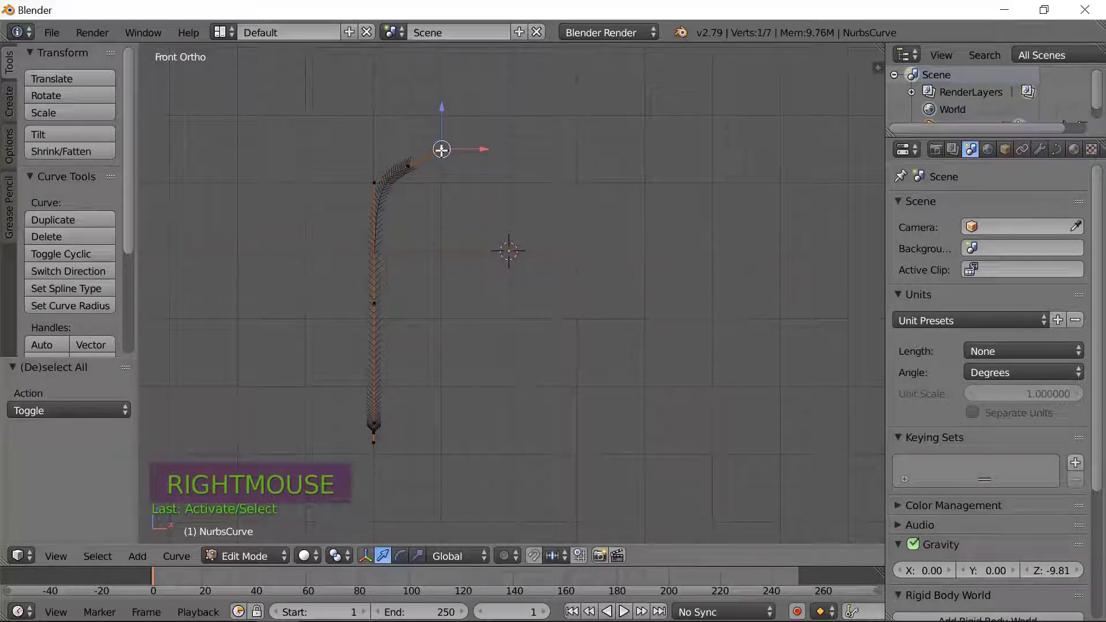
key(g)
key(g)
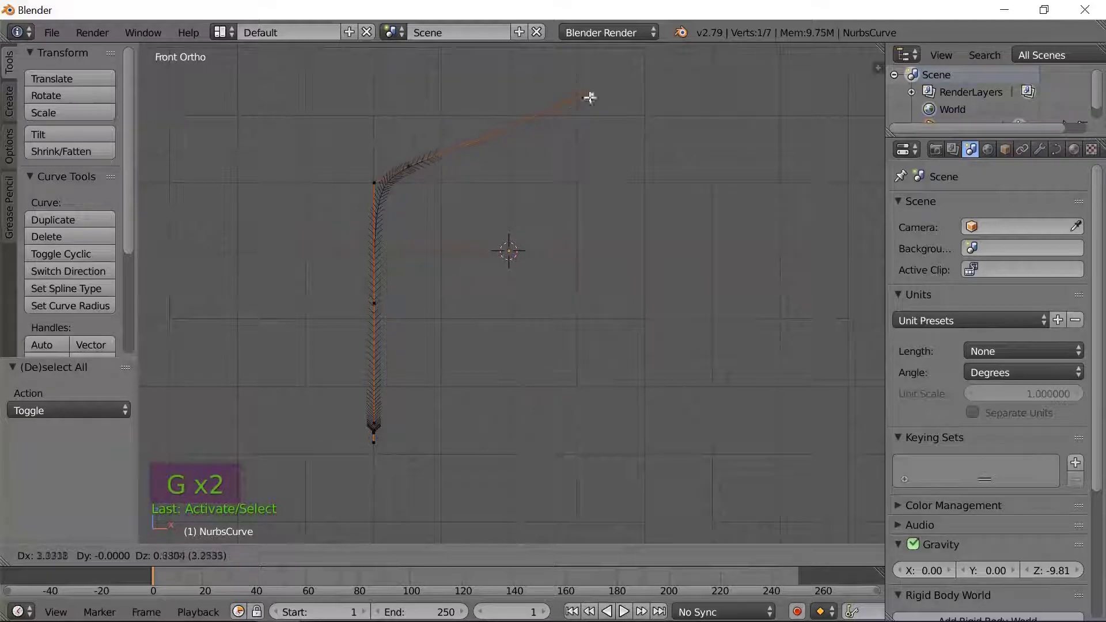
click(697, 520)
click(698, 521)
In the front view, adjust the top end control point by about -0.17 along X and 0.61 along Z
middle_drag(694, 222, 683, 272)
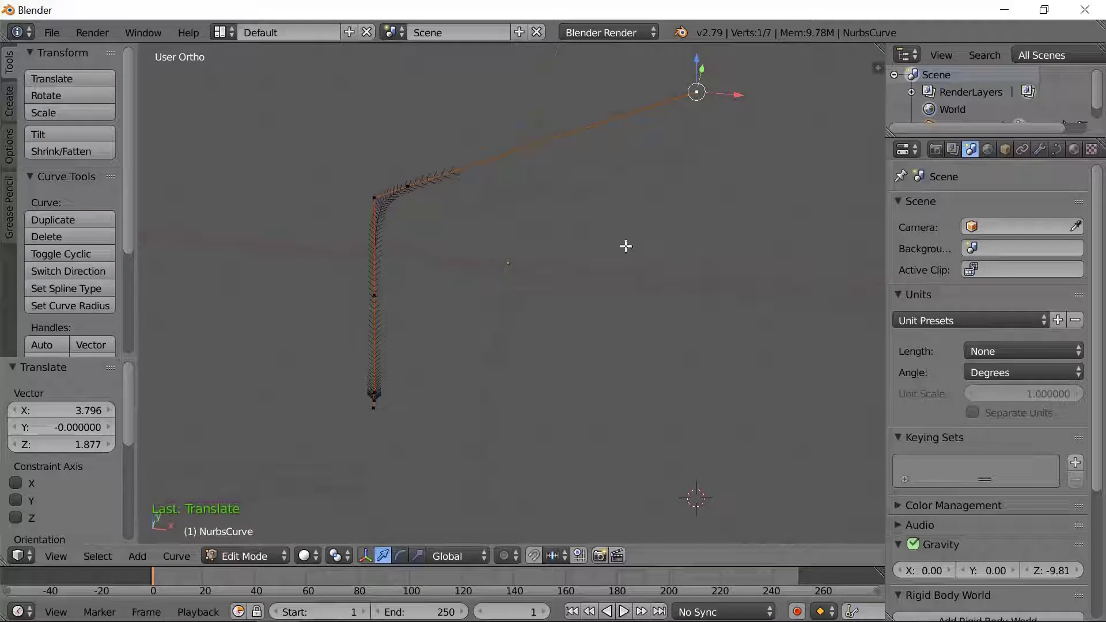
key(KP_1)
shift+middle_drag(630, 237, 617, 370)
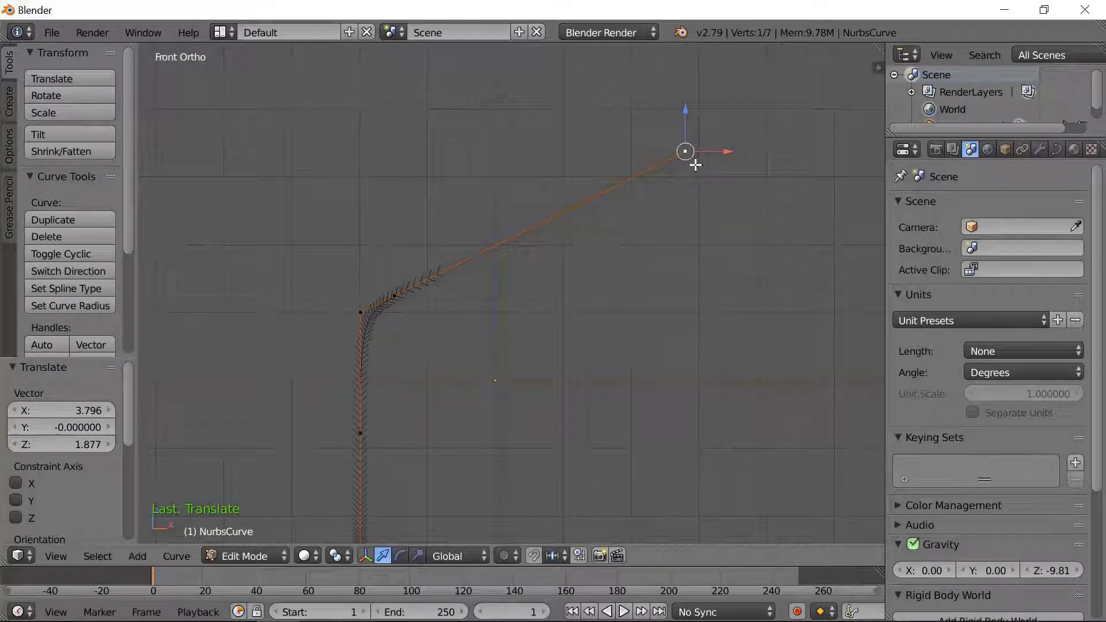
key(g)
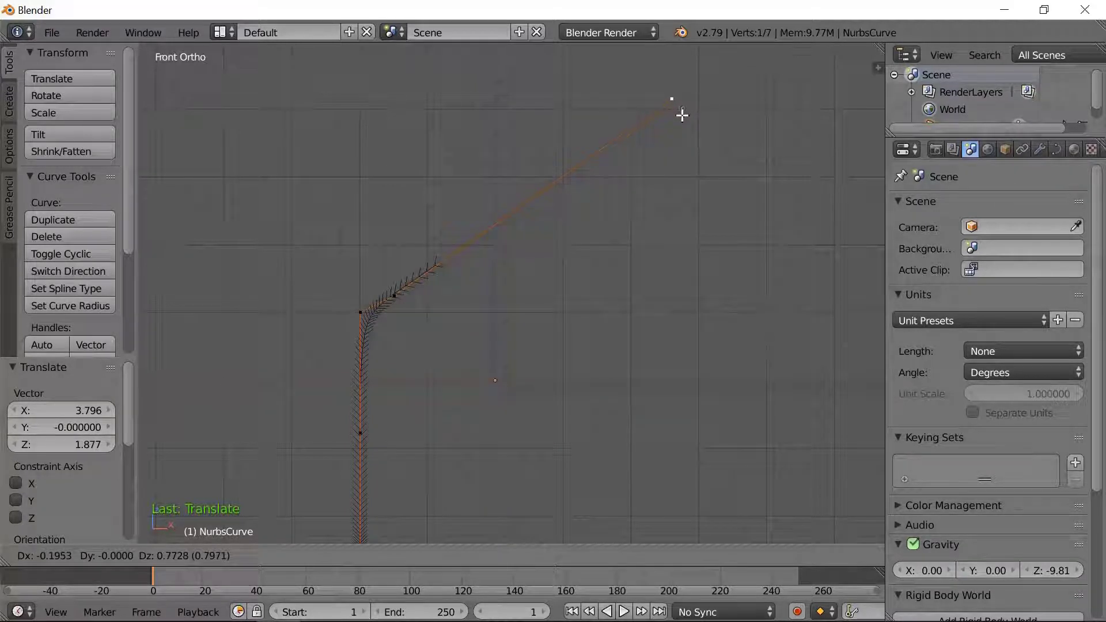
click(684, 123)
Move the control point just after the bend about 0.72 along X and 0.72 along Z to round the curve
right_click(395, 298)
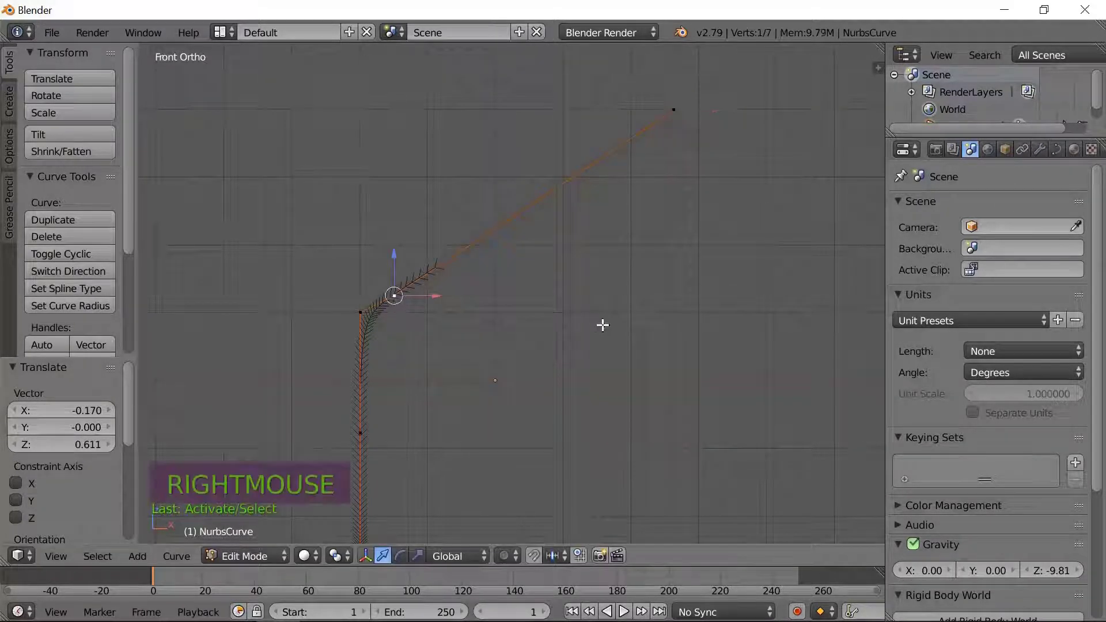
key(g)
key(g)
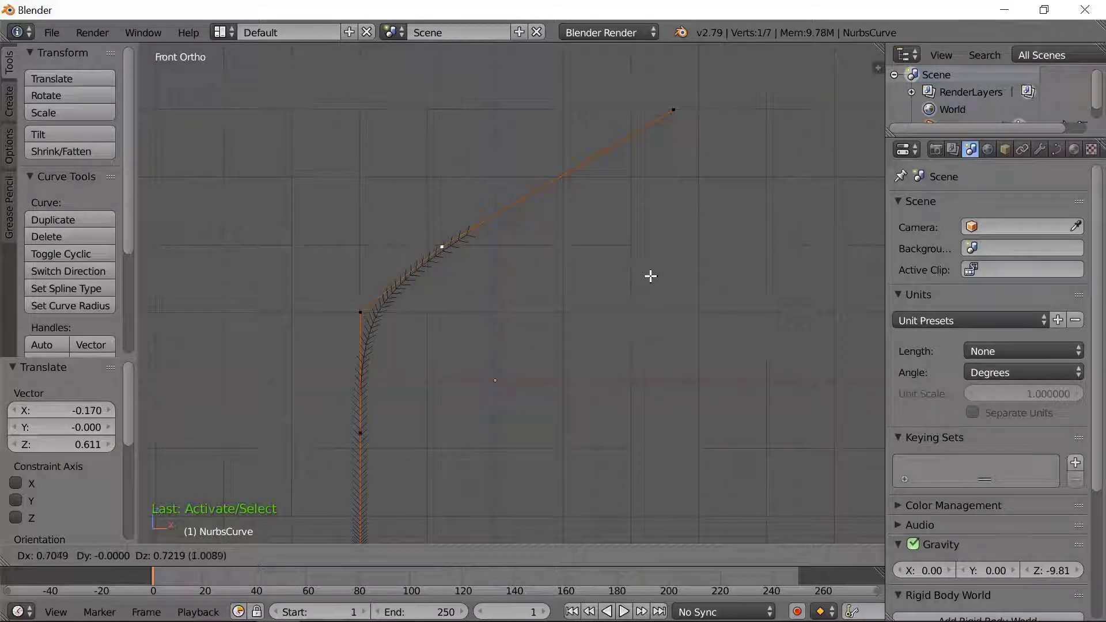
click(652, 276)
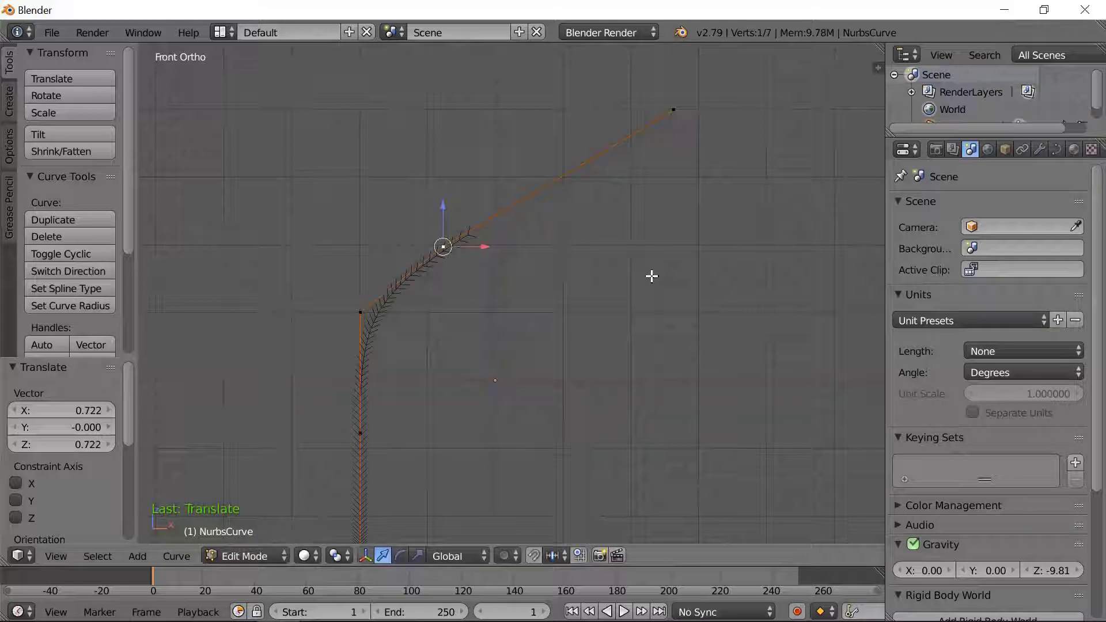
Move the top end control point about 0.32 along X and -0.7 along Z to flatten the upper part
right_click(674, 112)
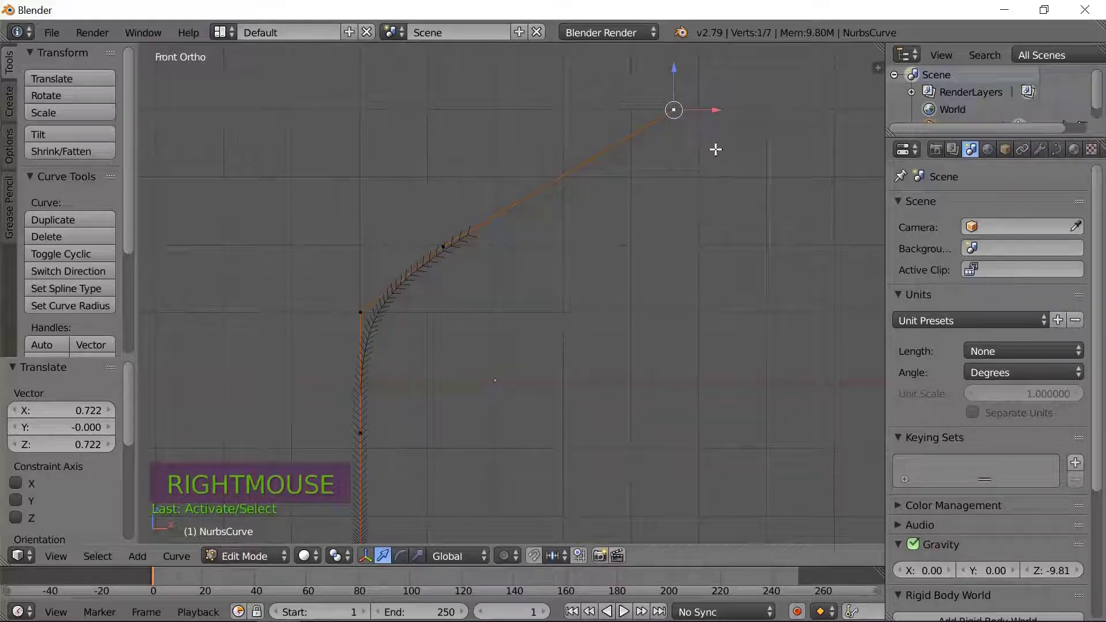
key(g)
key(g)
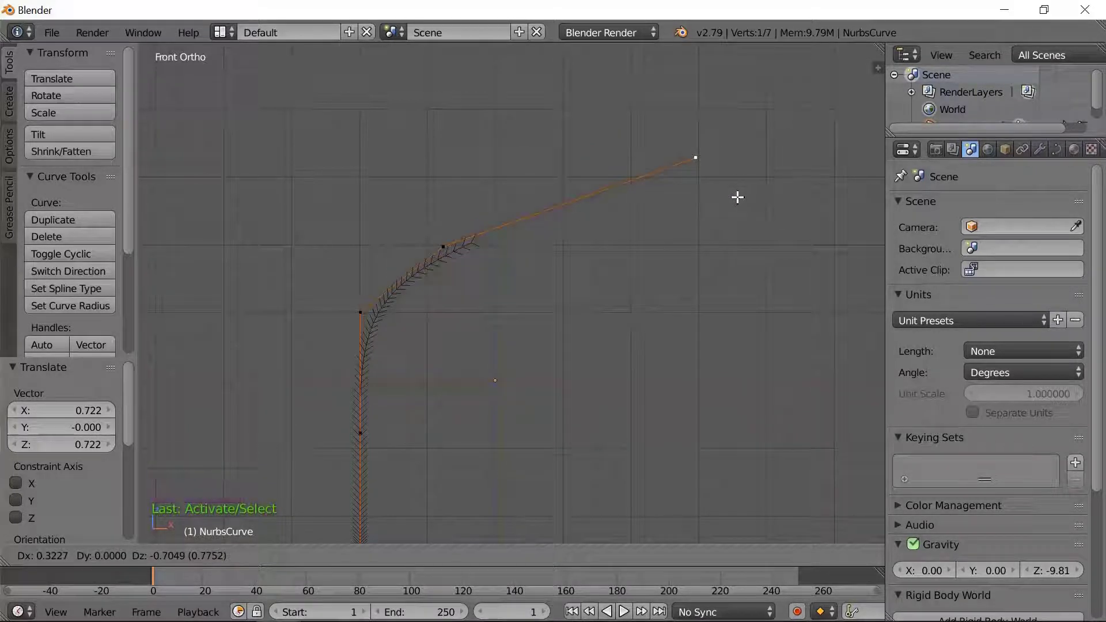
click(737, 197)
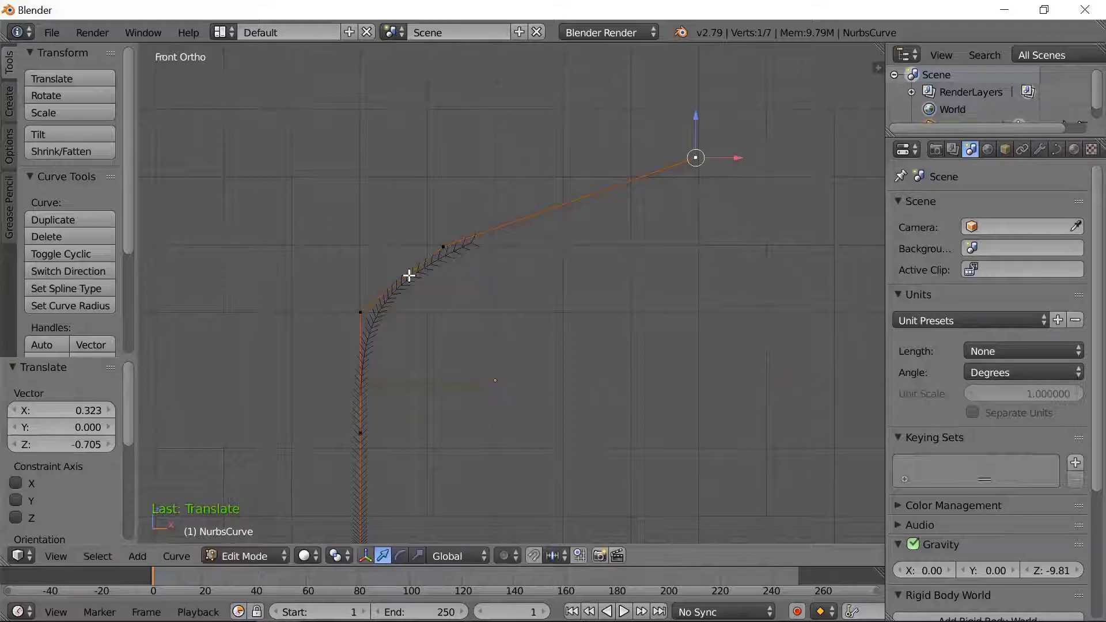
Nudge the control point at the corner of the bend to smooth the curve, and return to Object Mode
right_click(361, 312)
key(g)
key(g)
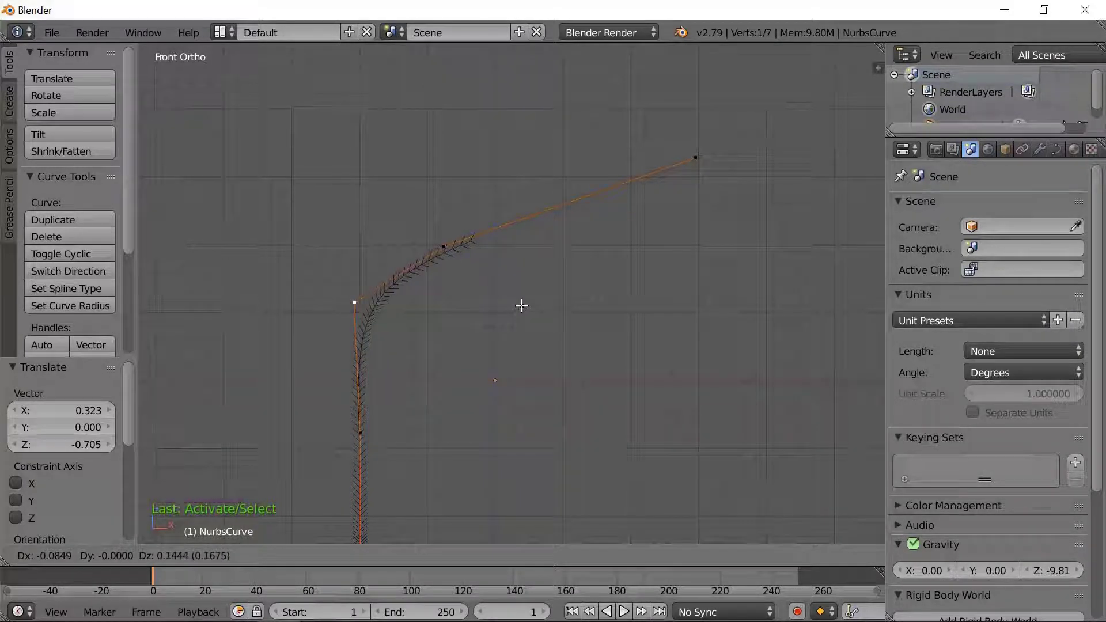
click(526, 303)
key(Tab)
scroll(705, 365, down, 6)
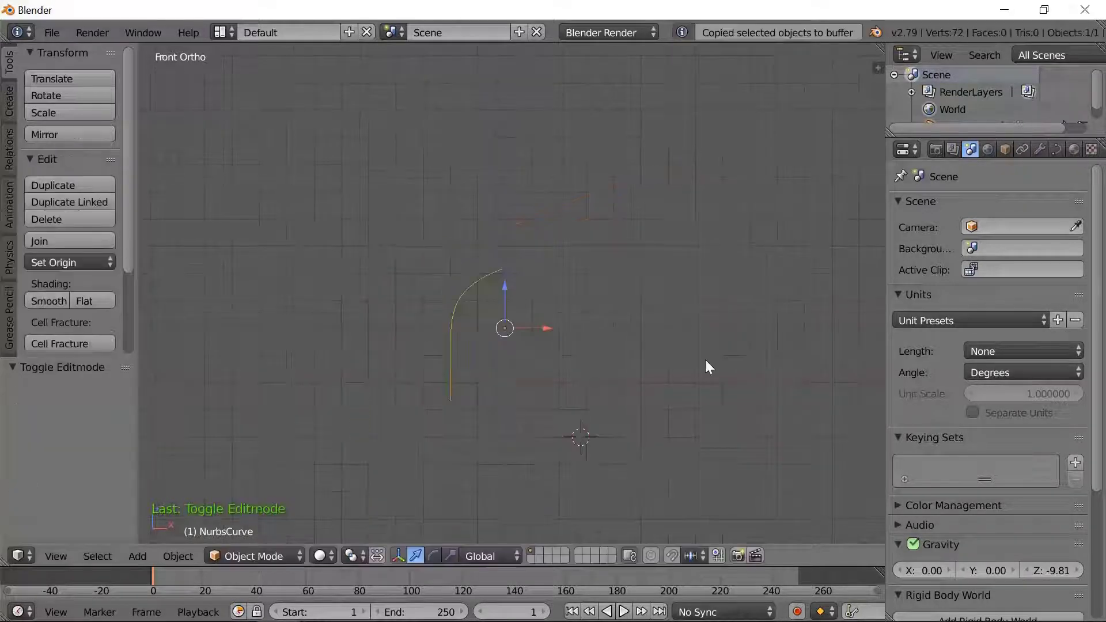
Enter Edit Mode on the NURBS curve and switch its direction
click(705, 359)
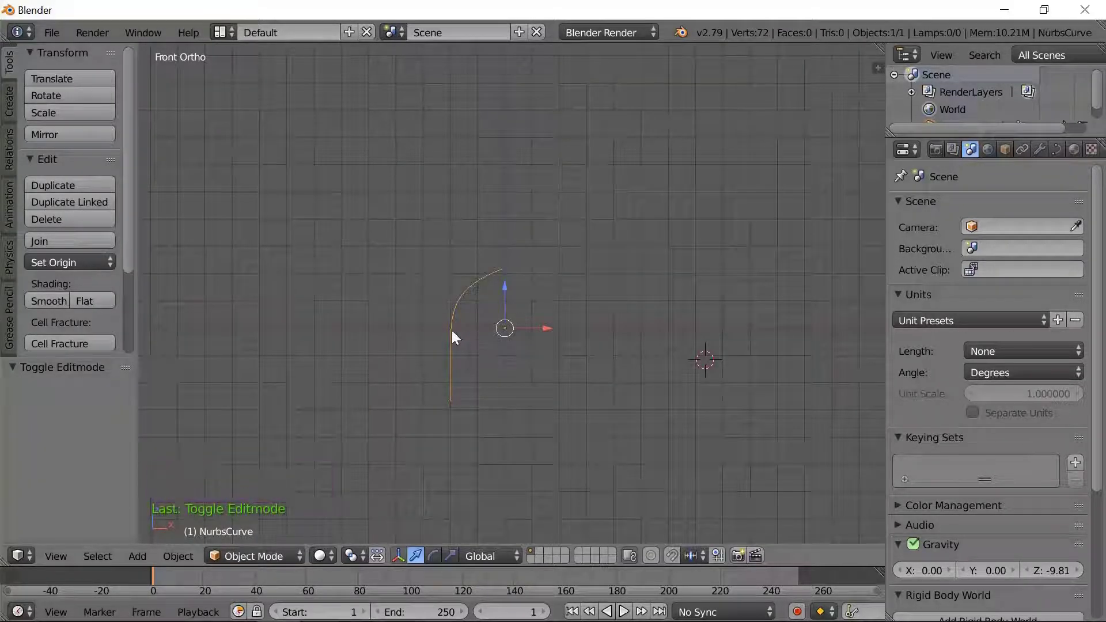
key(Tab)
scroll(451, 337, up, 6)
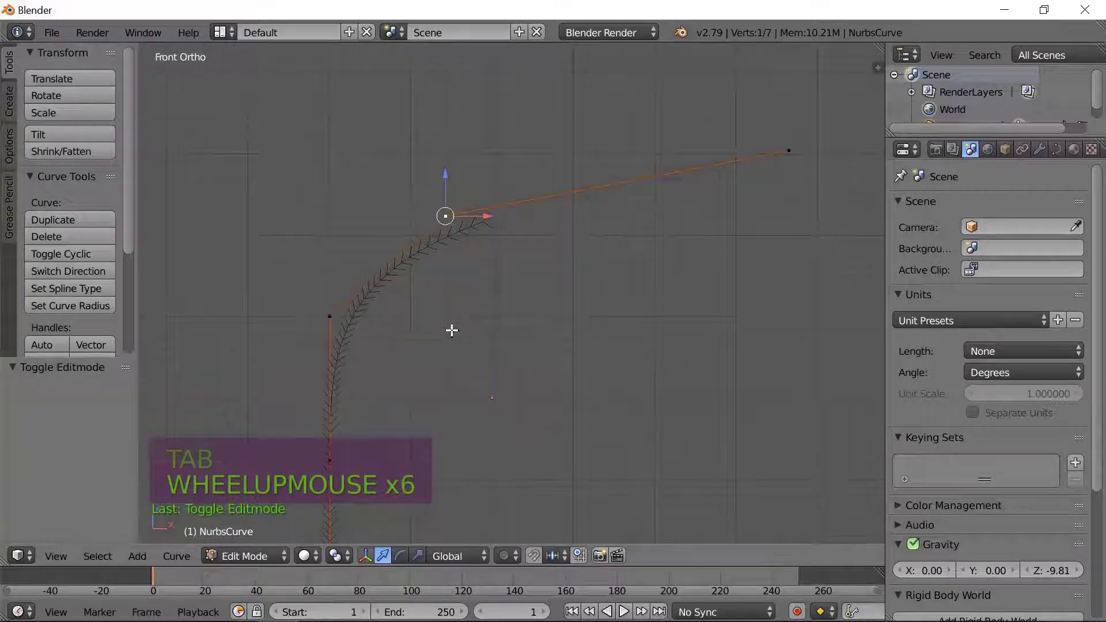
drag(132, 223, 117, 289)
scroll(118, 271, up, 3)
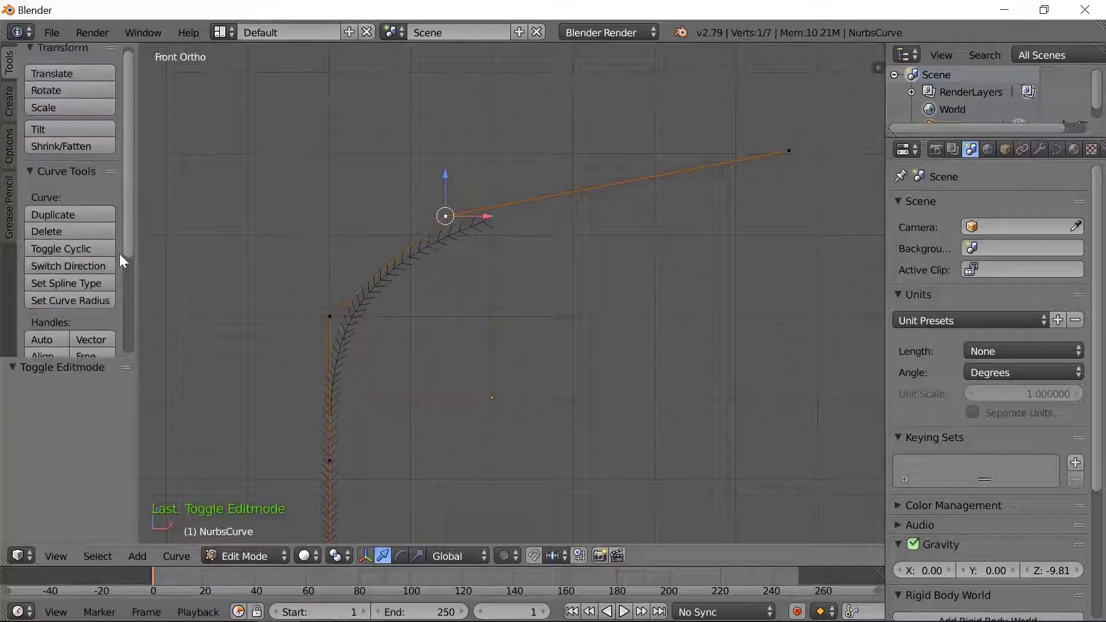
click(89, 262)
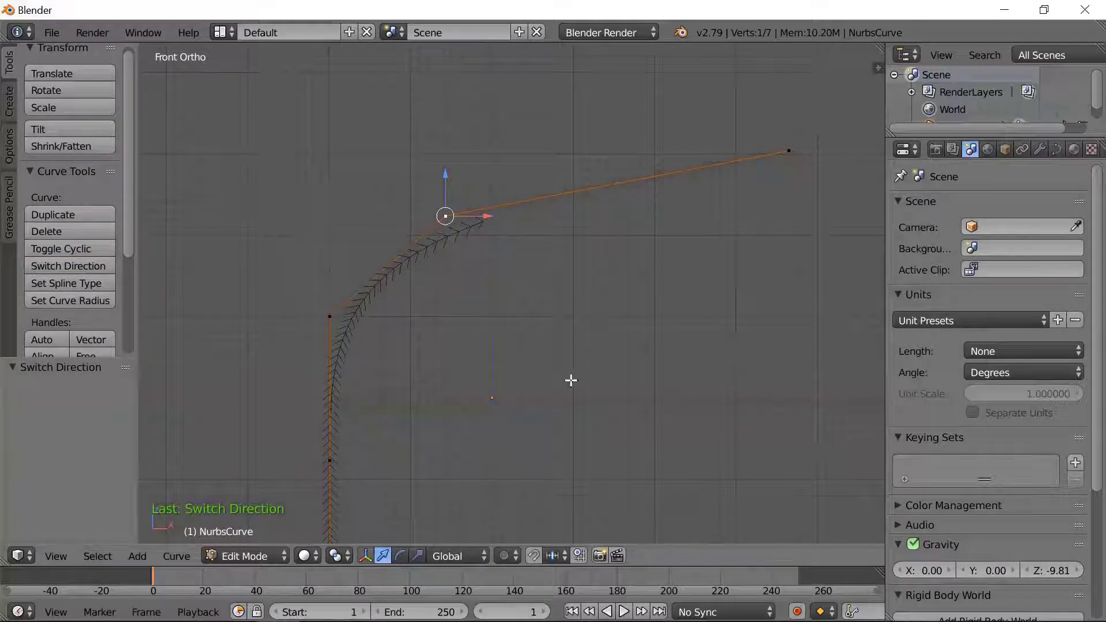
scroll(578, 380, down, 3)
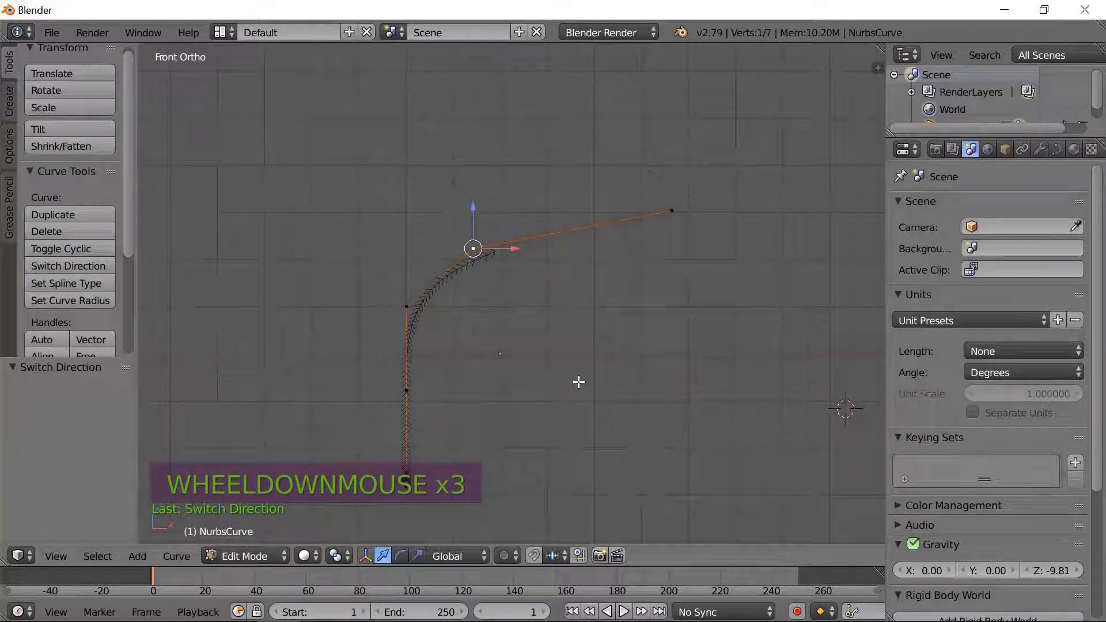
In Object Mode, add a plane beside the curve at about X 1.906, Z -0.486 and rotate it 90° about X
click(590, 376)
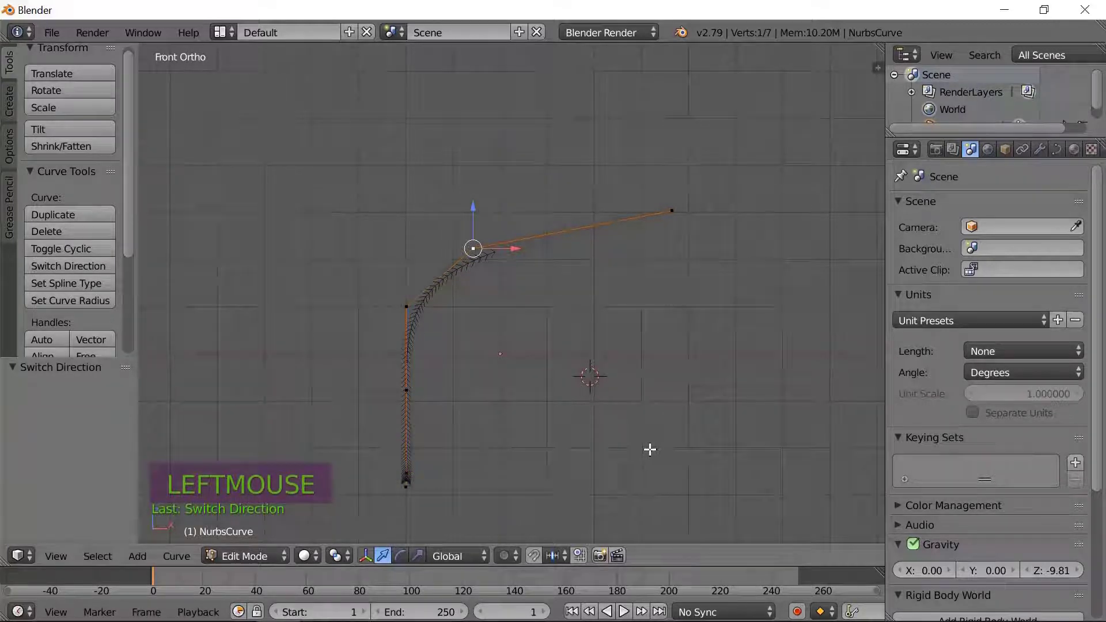
click(138, 555)
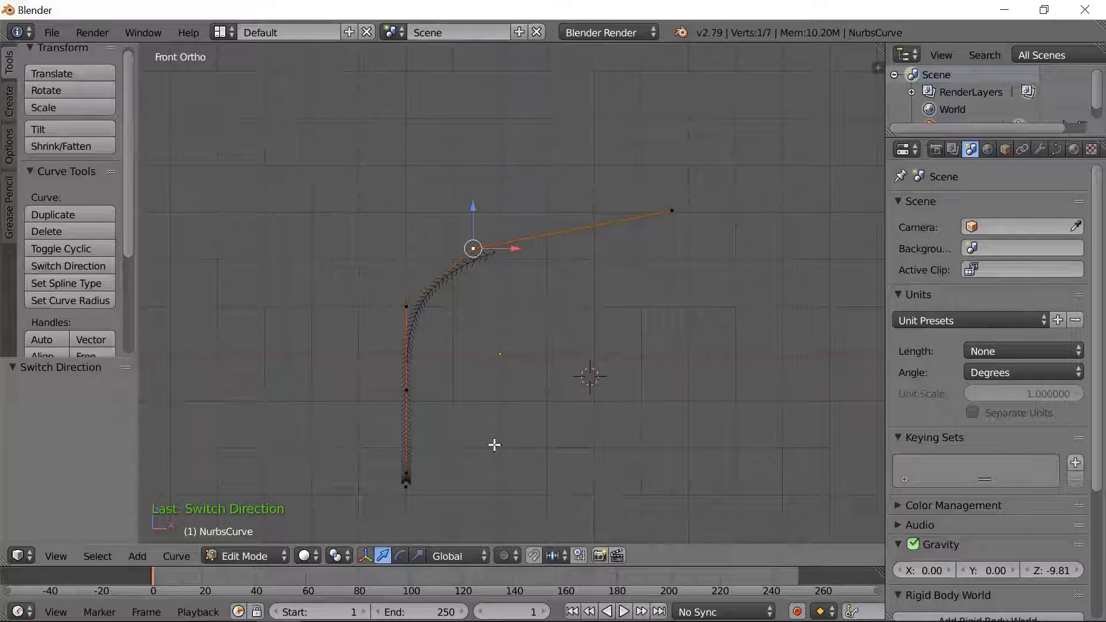
key(Tab)
click(297, 551)
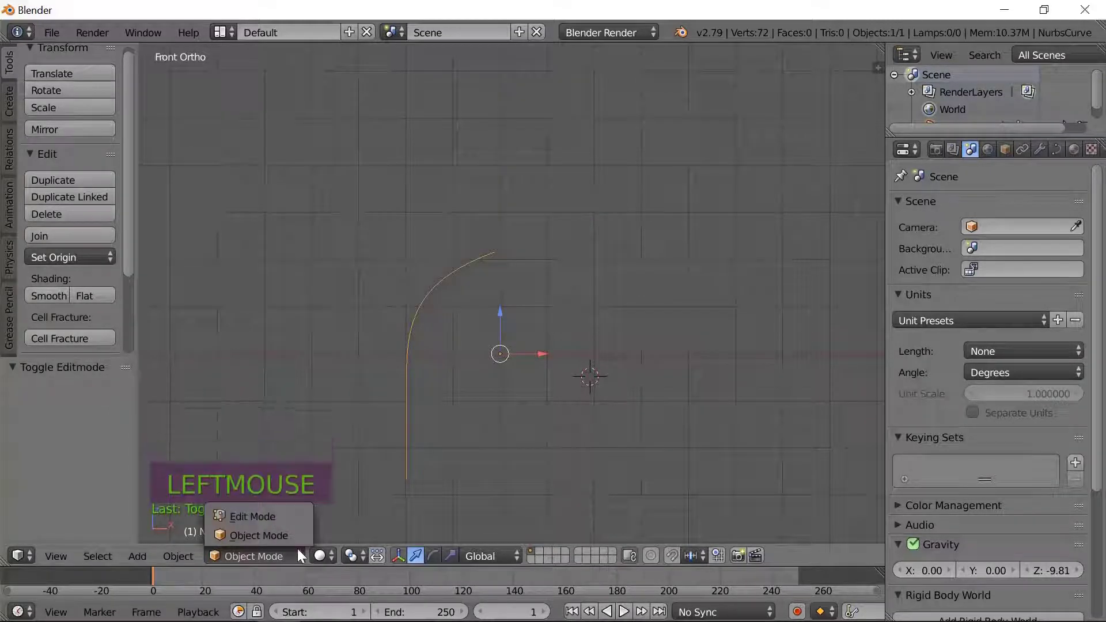
click(138, 556)
mouse_move(161, 535)
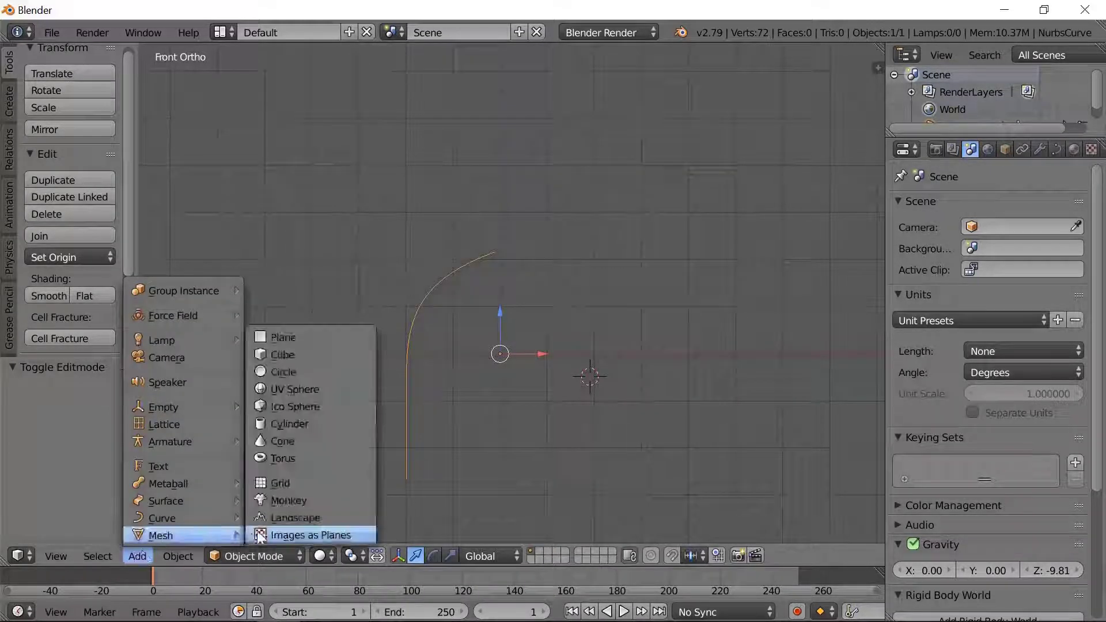
click(287, 337)
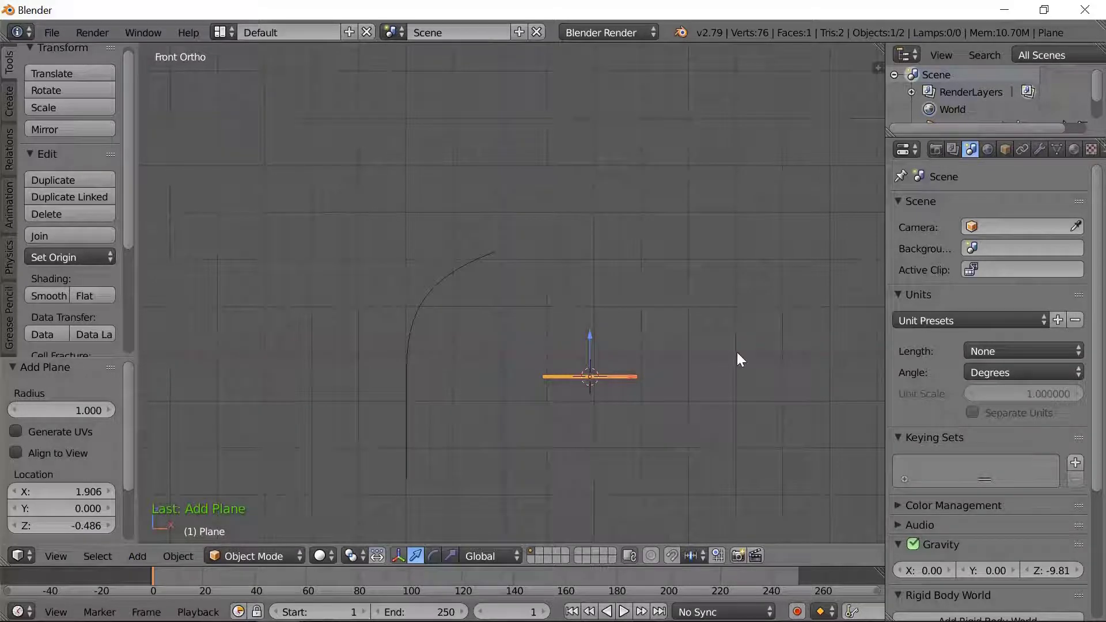
text(rx90)
key(Return)
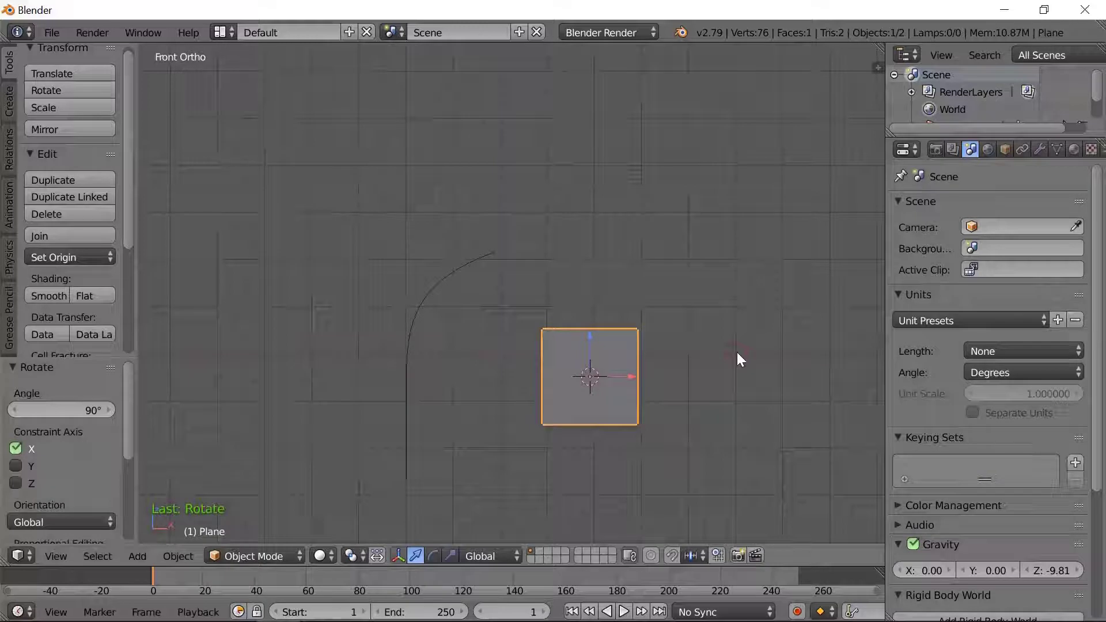
In Edit Mode, delete the plane's two vertices on the side away from the curve
key(Tab)
key(a)
key(a)
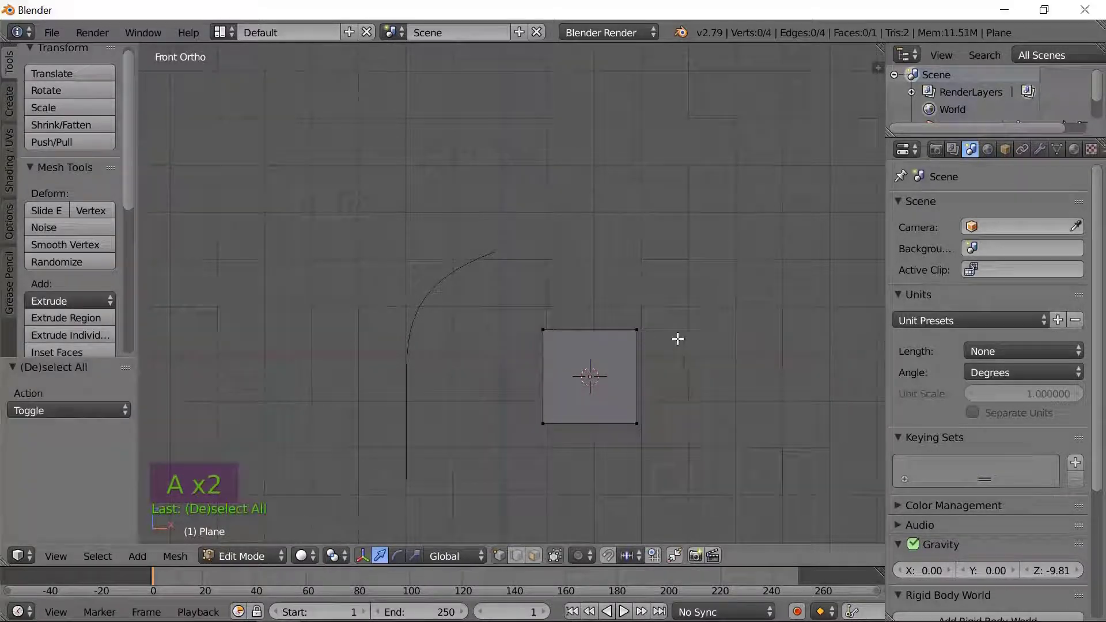
right_click(637, 329)
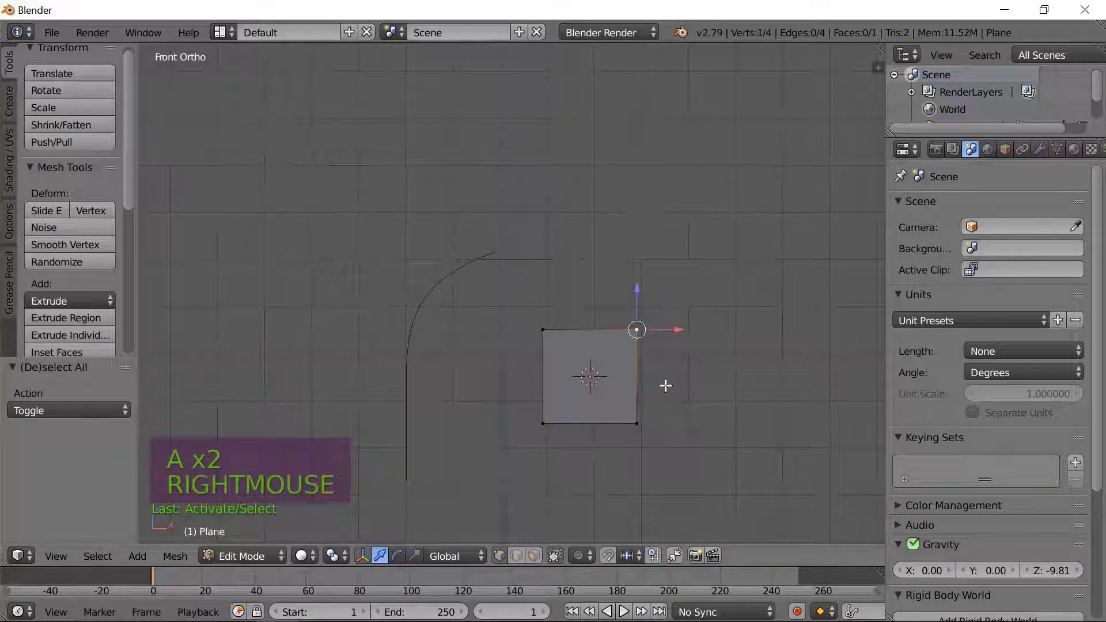
shift+right_click(636, 422)
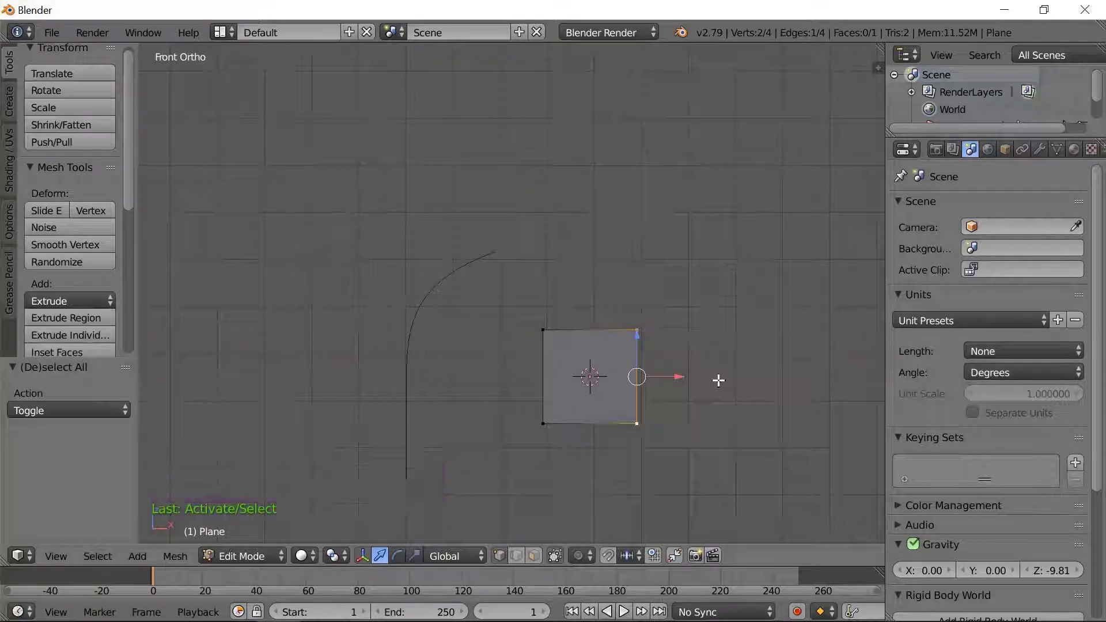
key(x)
click(718, 379)
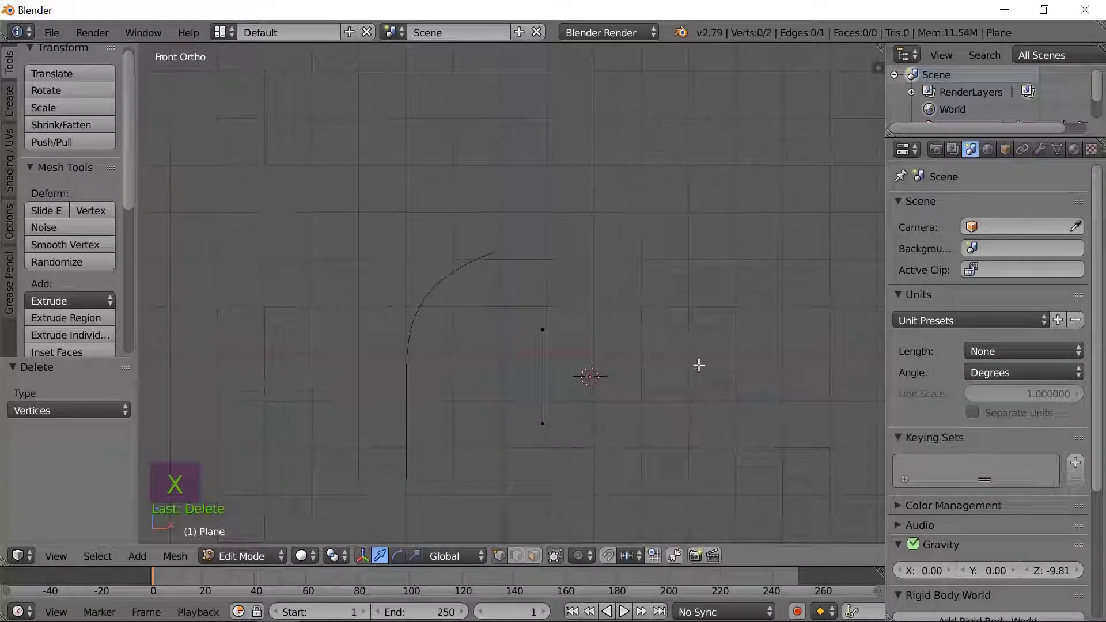
Extrude the remaining edge's upper vertex horizontally away from the curve, then a short way down, to start the profile outline
right_click(543, 330)
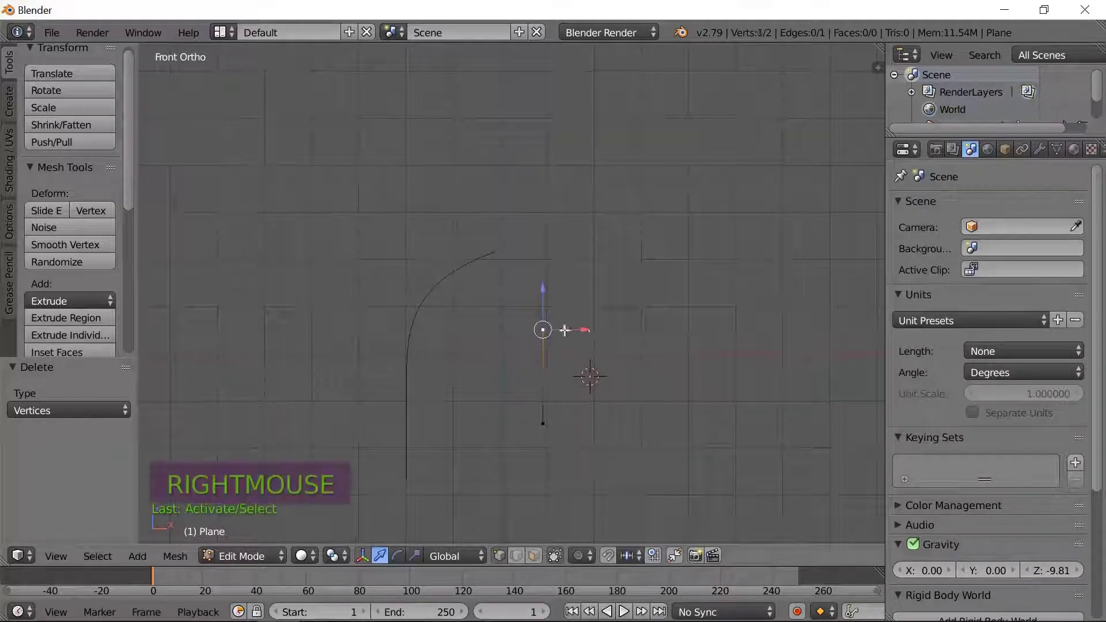
ctrl+click(639, 329)
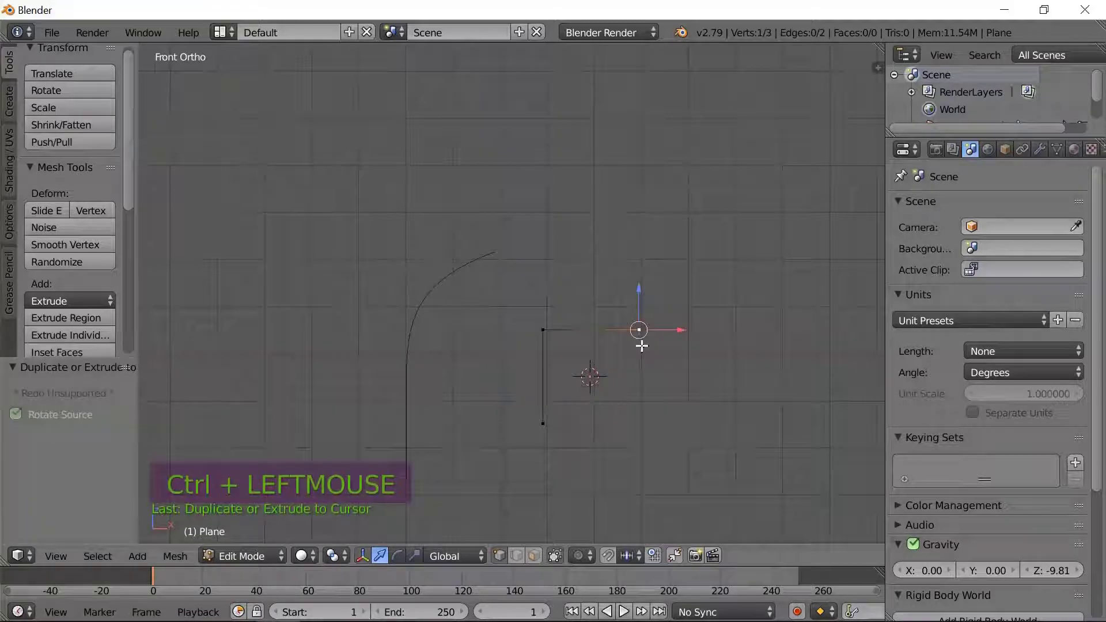
ctrl+scroll(638, 366, down, 2)
ctrl+scroll(637, 365, up, 3)
ctrl+scroll(638, 366, up, 2)
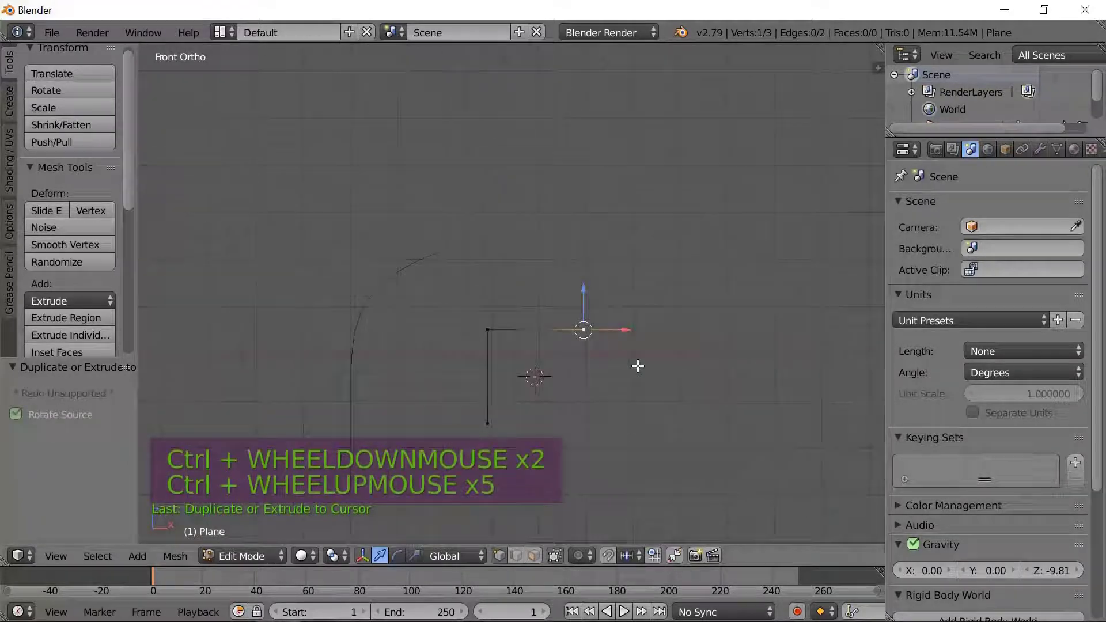
scroll(637, 363, up, 3)
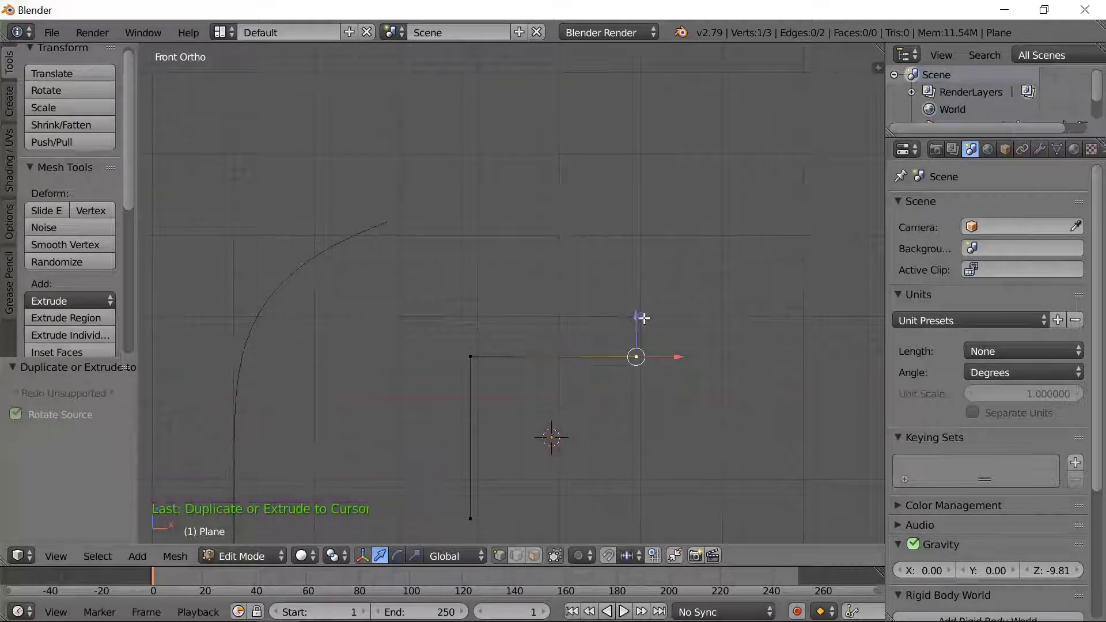
ctrl+click(637, 406)
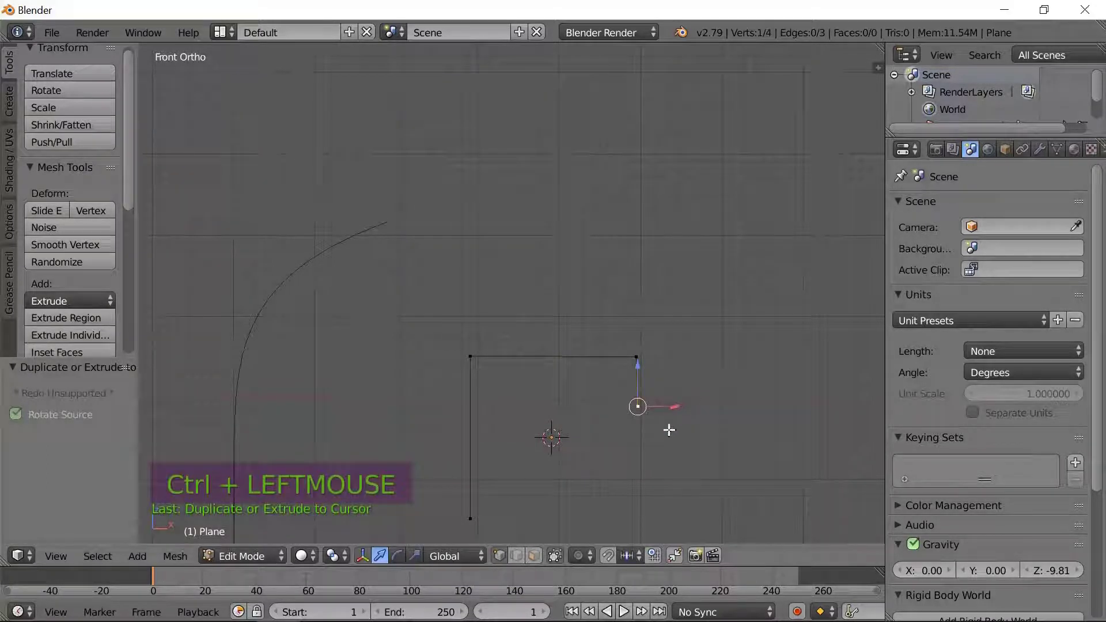
Extrude the outline inward and down in steps with a slanted segment, and close it at the original edge's lower vertex
ctrl+click(565, 406)
ctrl+click(563, 442)
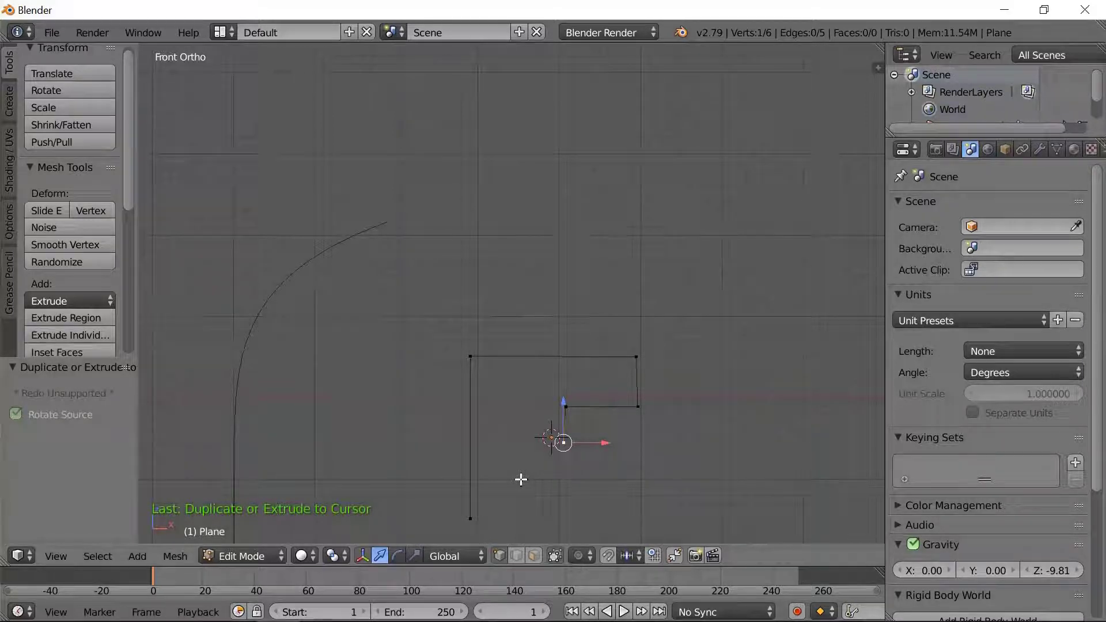
ctrl+click(521, 479)
ctrl+click(520, 517)
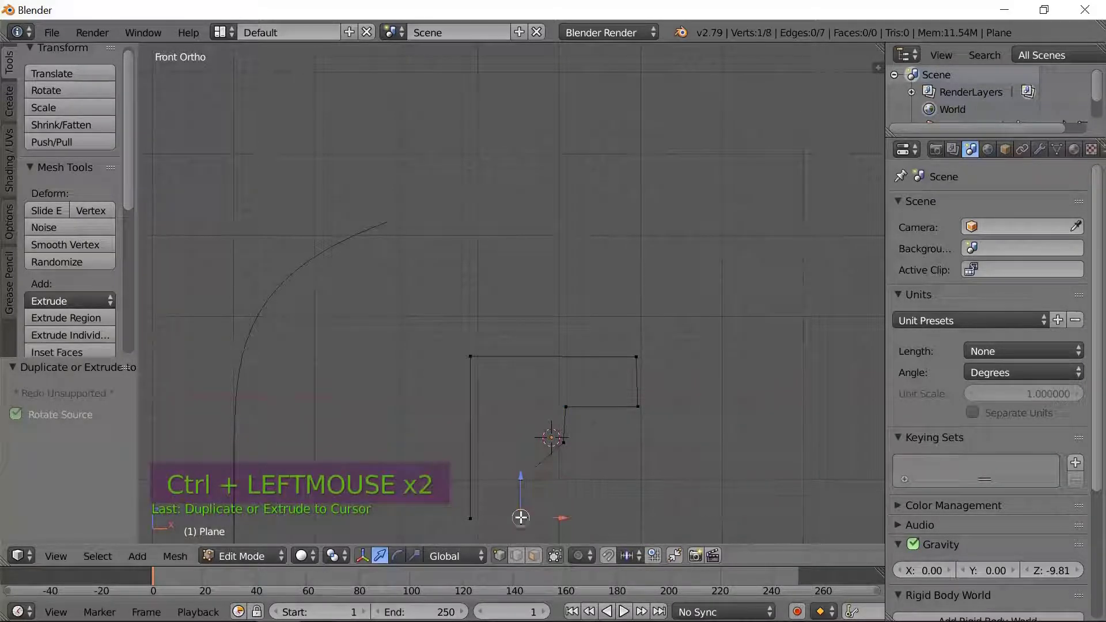
shift+right_click(470, 517)
key(f)
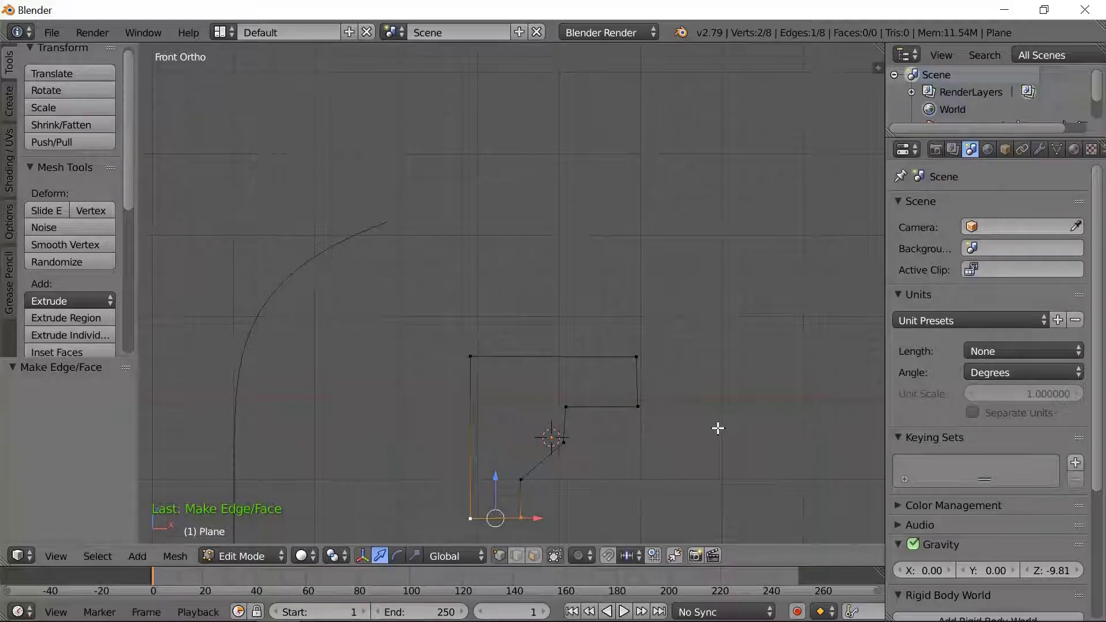
Straighten the profile by moving the inner step corner -0.007 along Z and the upper outer corner 0.021 along X
right_click(566, 407)
drag(566, 366, 565, 365)
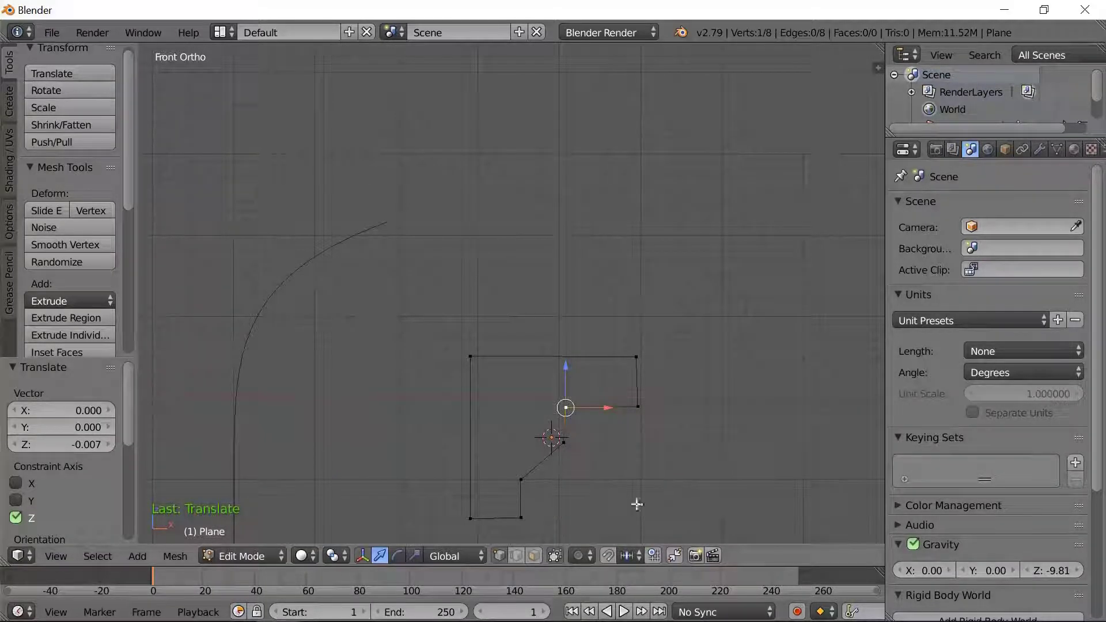
right_click(635, 355)
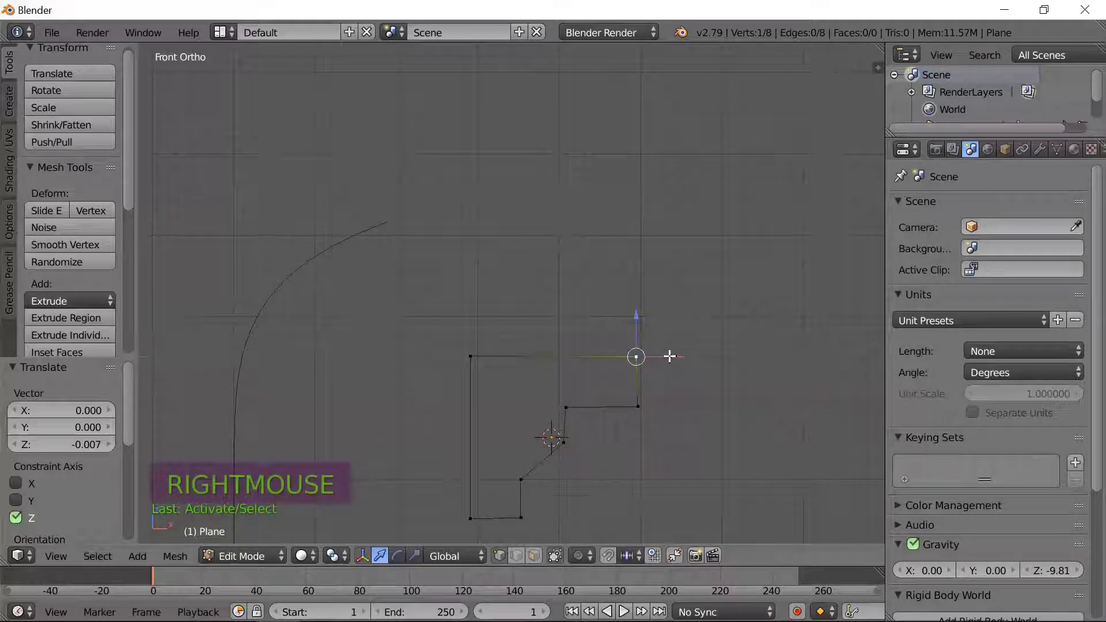
click(671, 356)
click(672, 356)
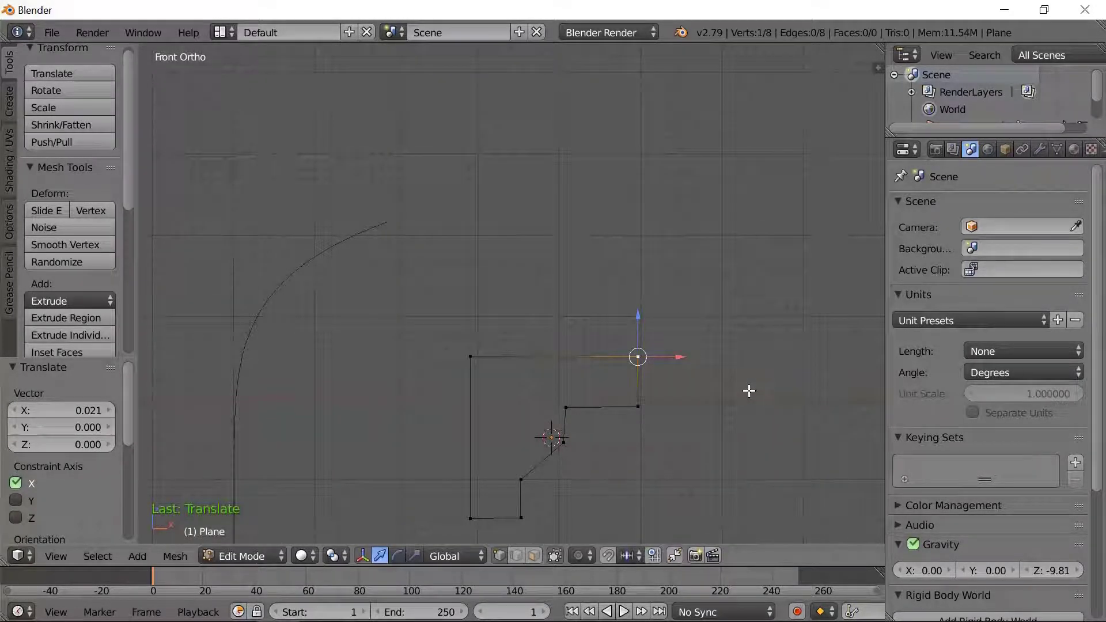
Return to Object Mode and convert the profile outline from a mesh to a curve
key(Tab)
key(alt+c)
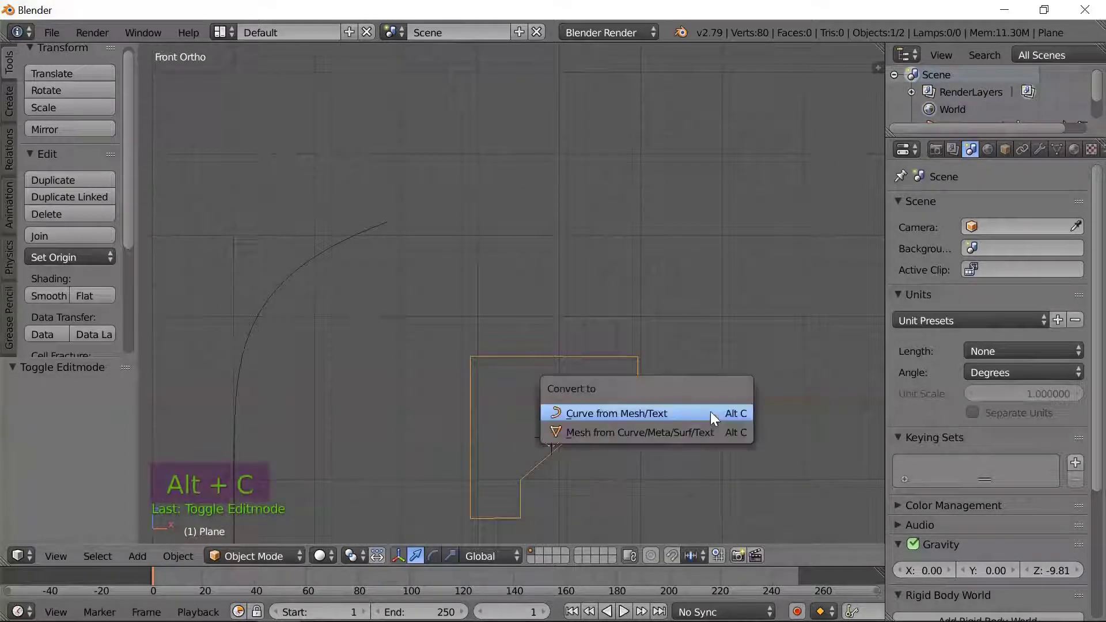
click(712, 413)
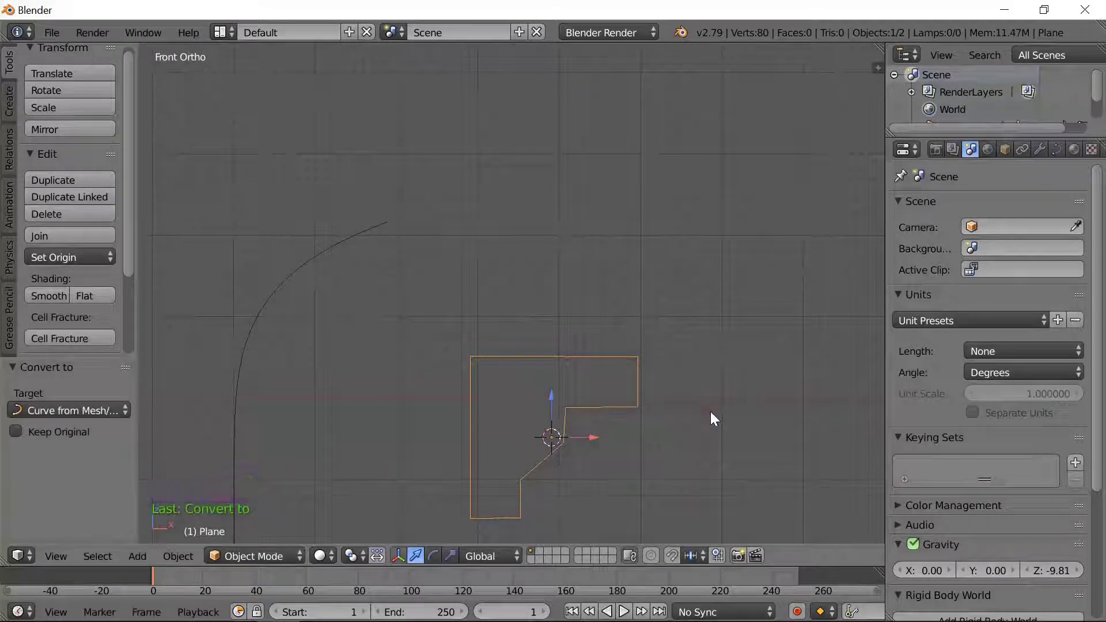
Select the NURBS curve and set its Bevel Object to Plane
click(240, 363)
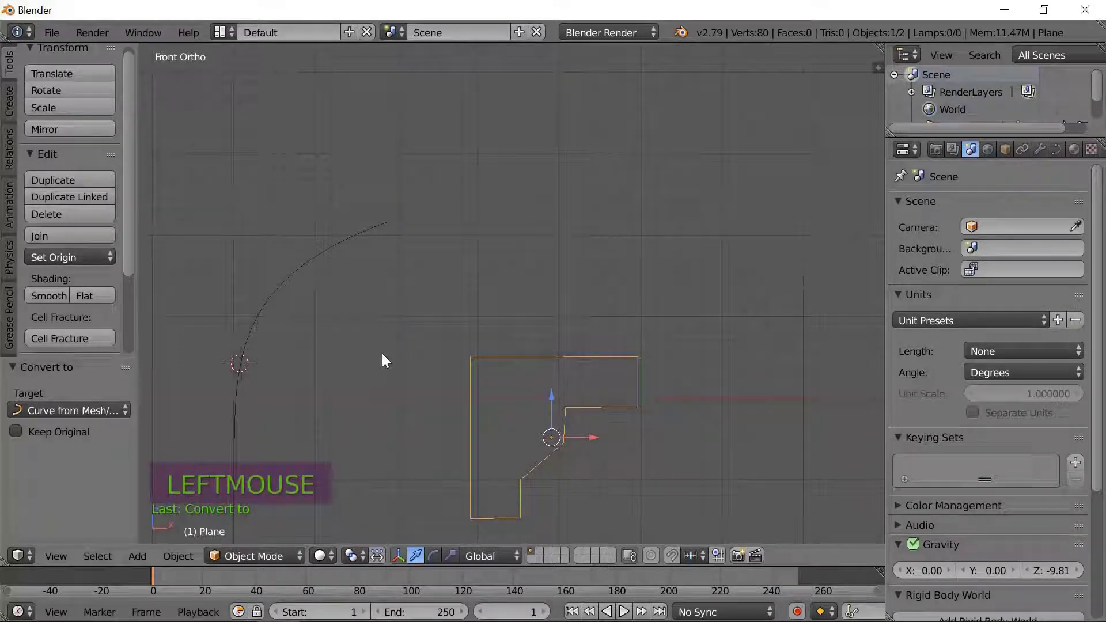
click(382, 386)
right_click(241, 358)
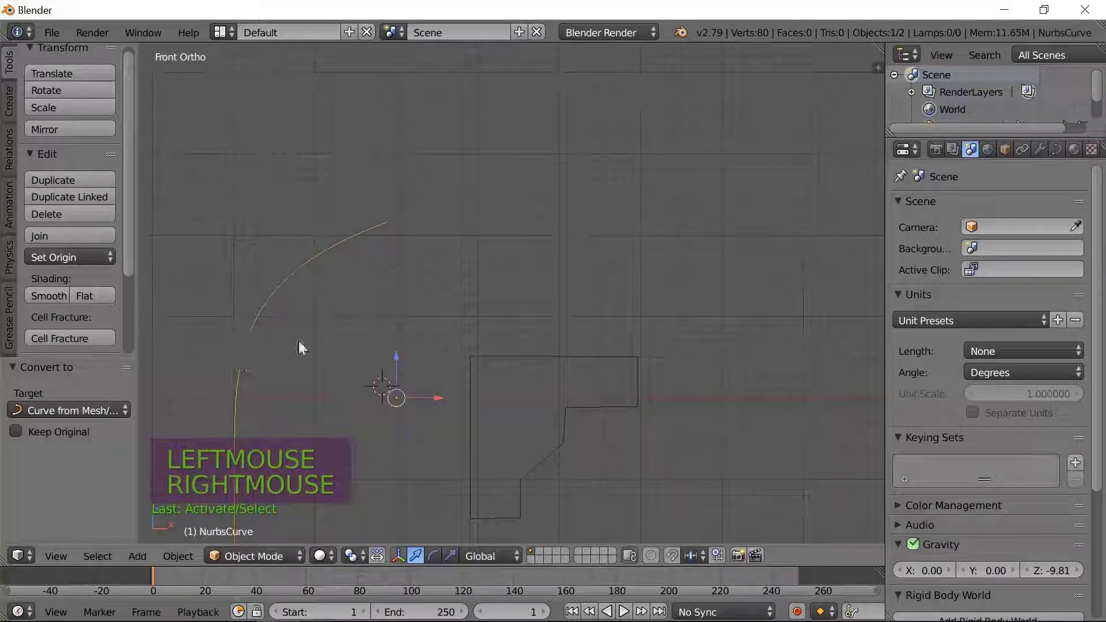
click(1055, 149)
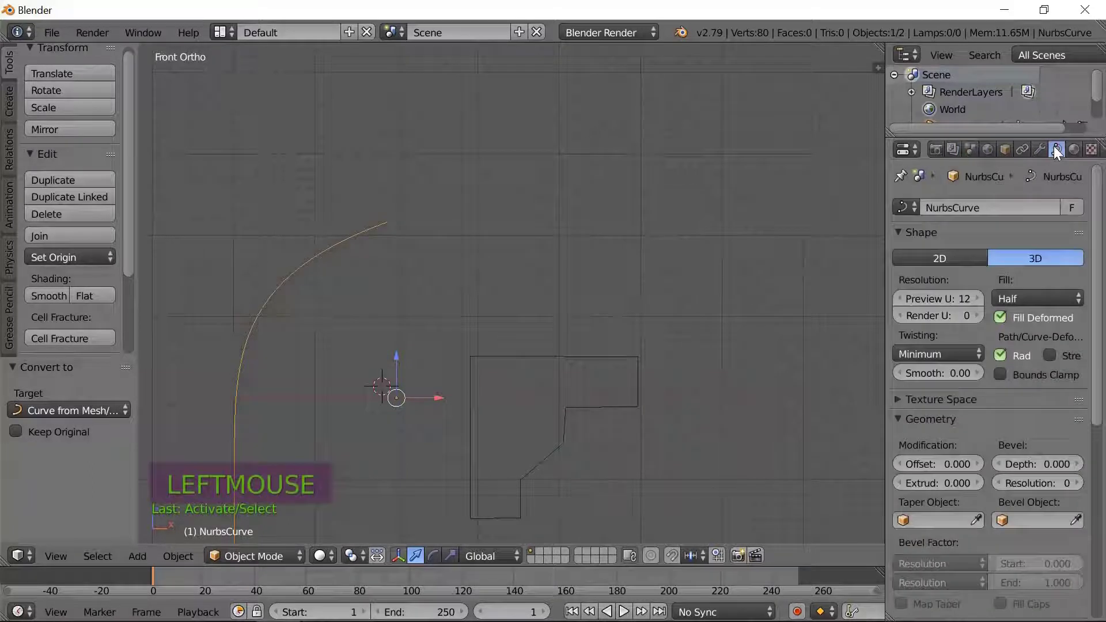
click(1045, 520)
click(919, 342)
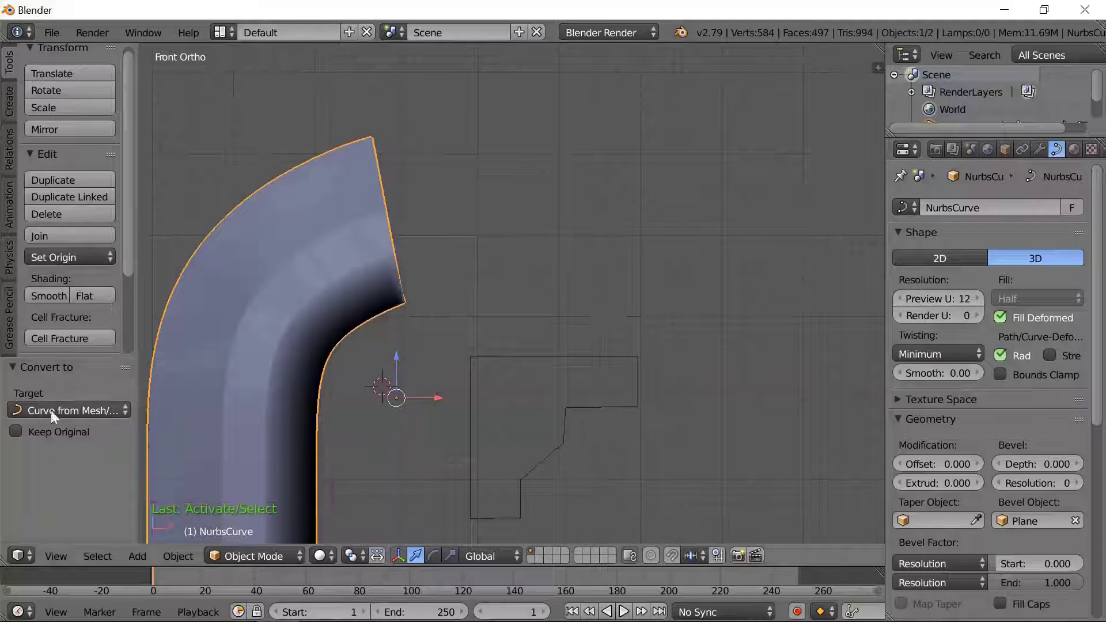
Scale the profile curve down to about 0.157 to slim the swept shape
scroll(470, 283, down, 4)
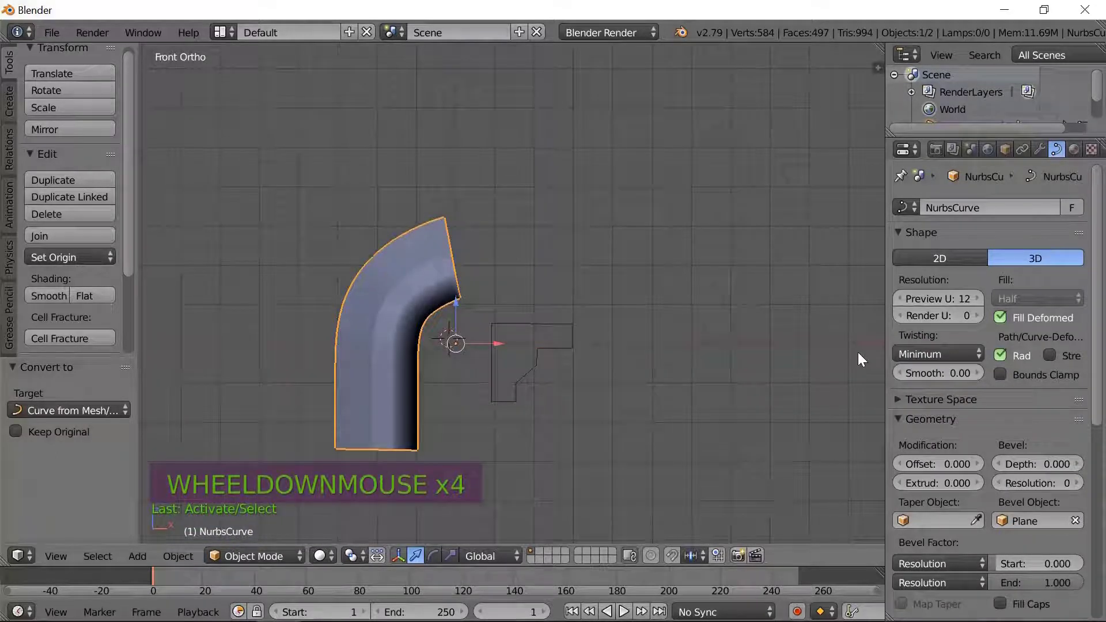
right_click(533, 367)
key(s)
key(s)
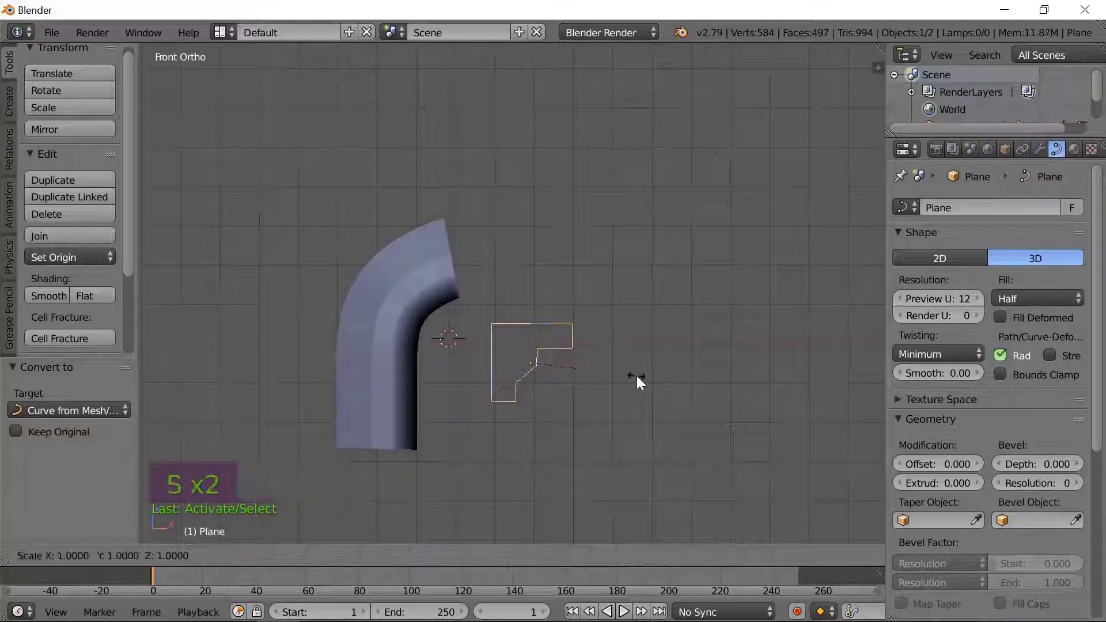
click(543, 372)
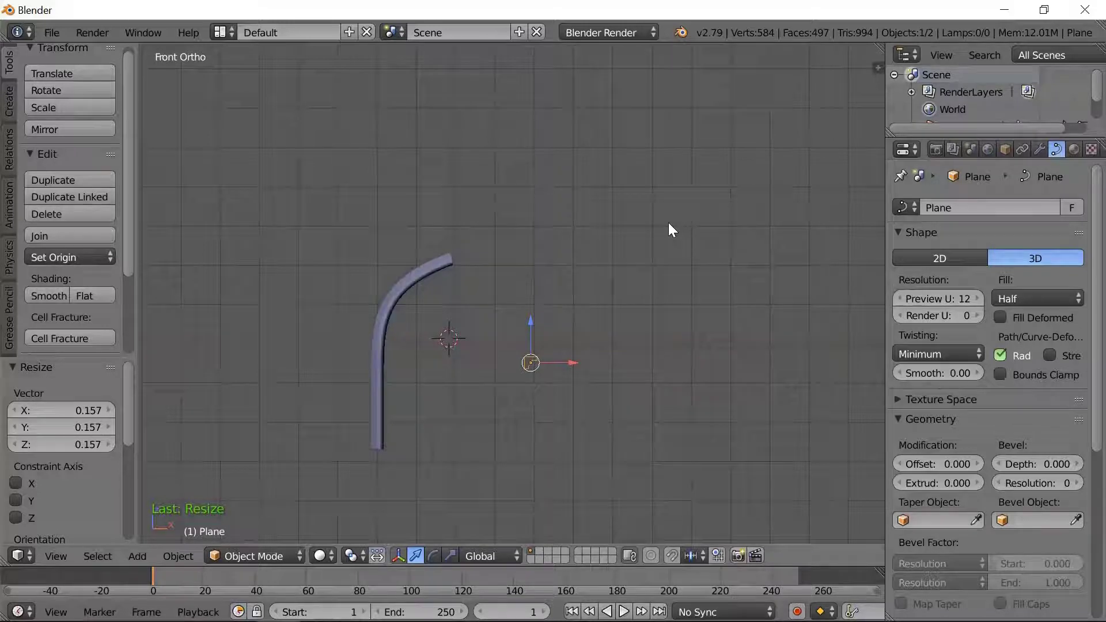
Select the bent NURBS curve and convert it to a mesh
right_click(426, 267)
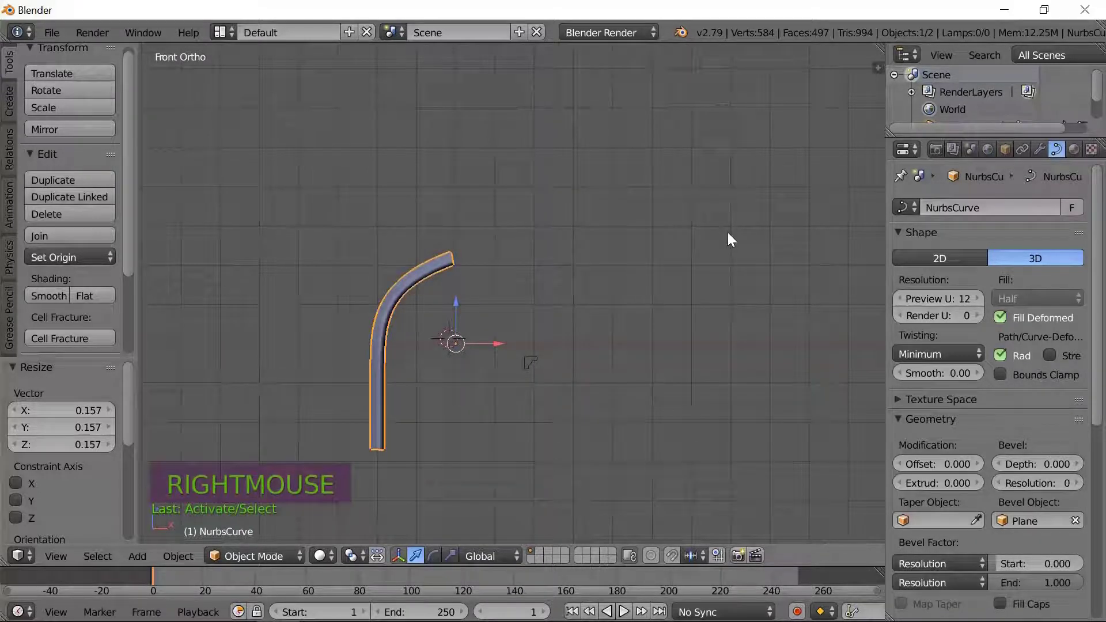
key(alt+c)
click(683, 254)
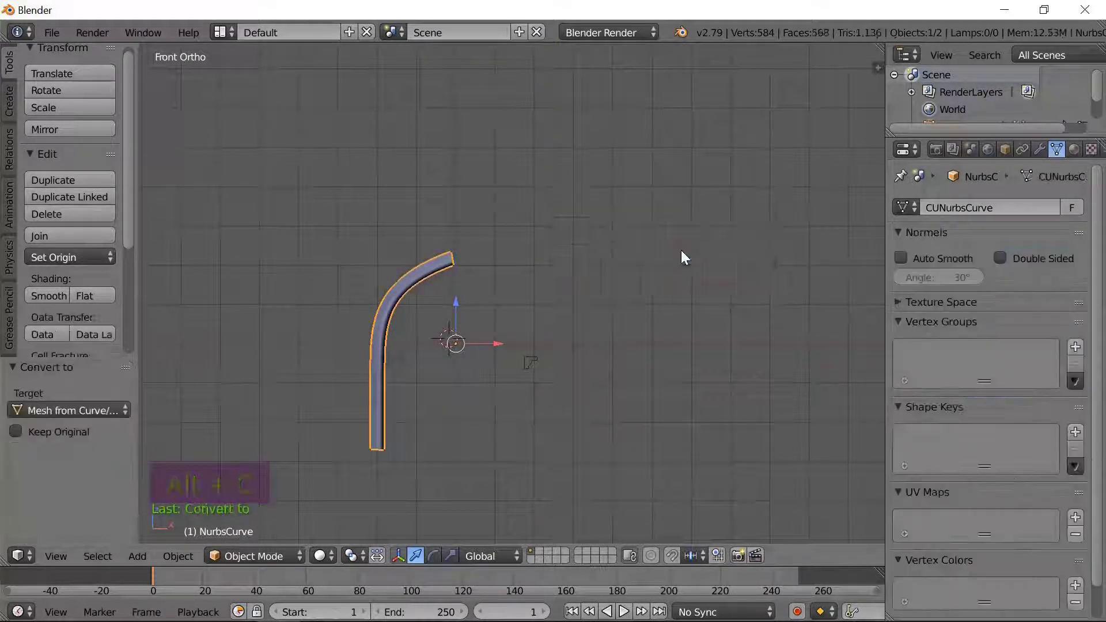
Delete the Plane profile curve
right_click(527, 365)
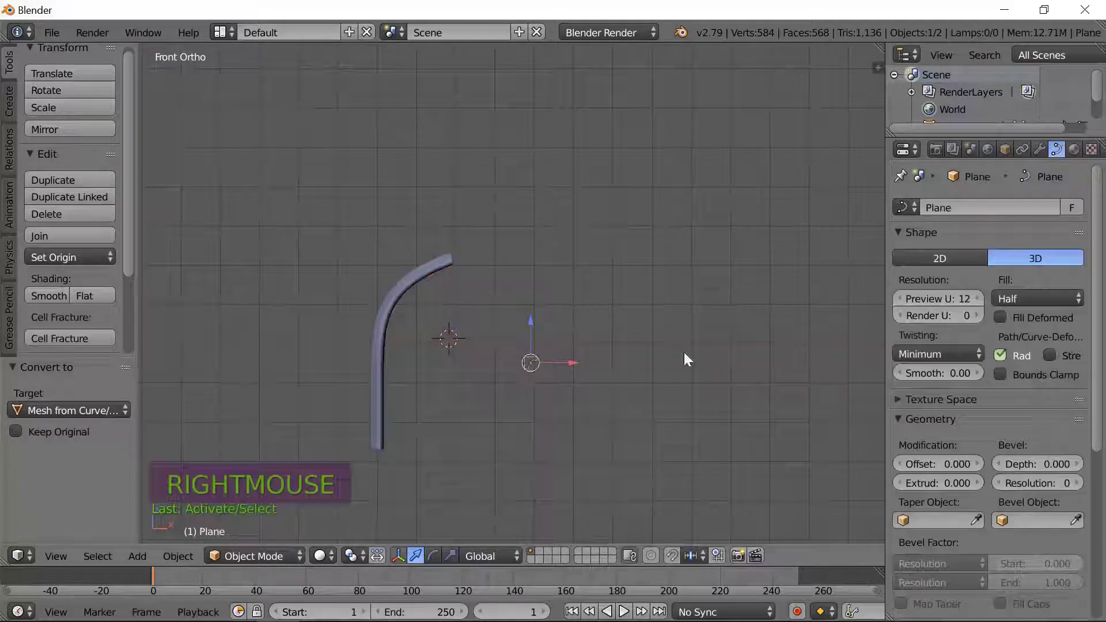
key(x)
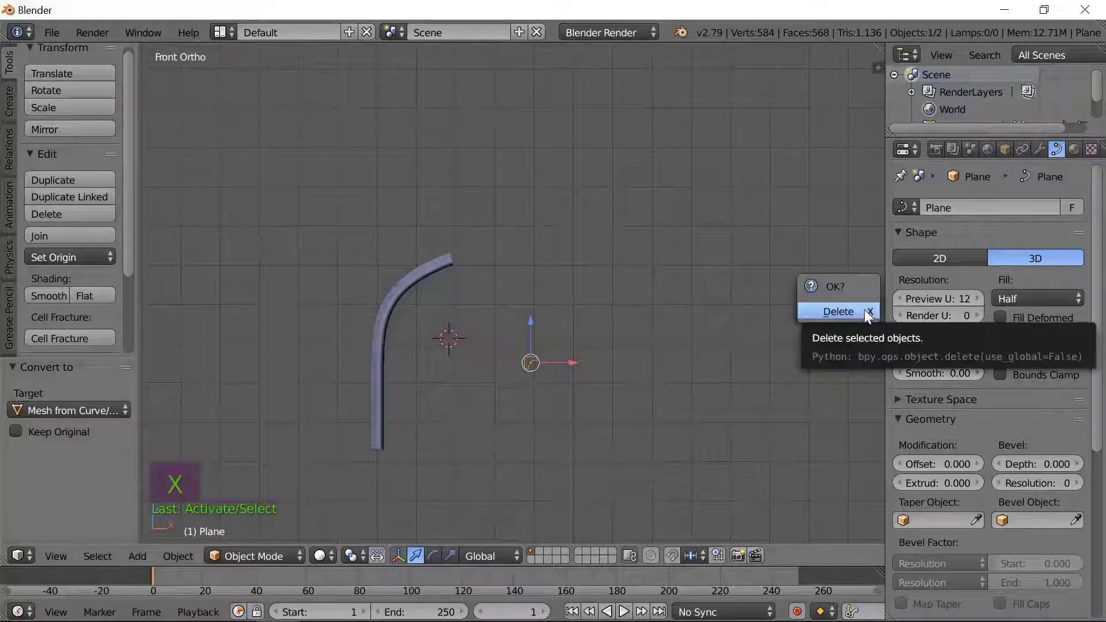
click(863, 309)
Reset the 3D cursor to the world origin and add a Plain Axes empty there
shift+middle_drag(479, 422, 574, 346)
scroll(584, 336, up, 1)
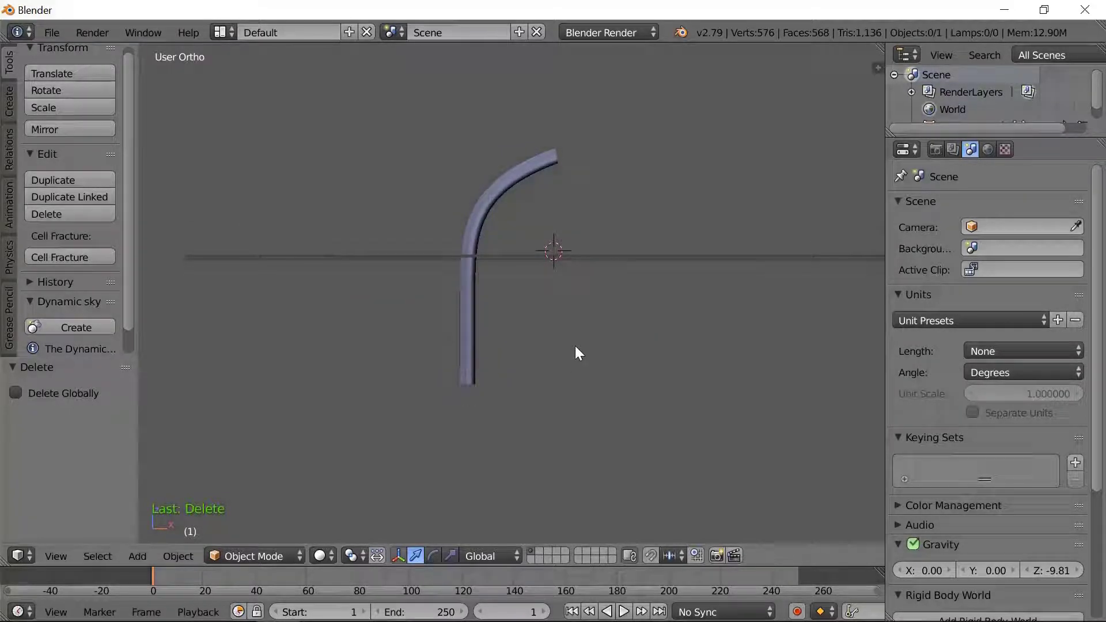
right_click(467, 350)
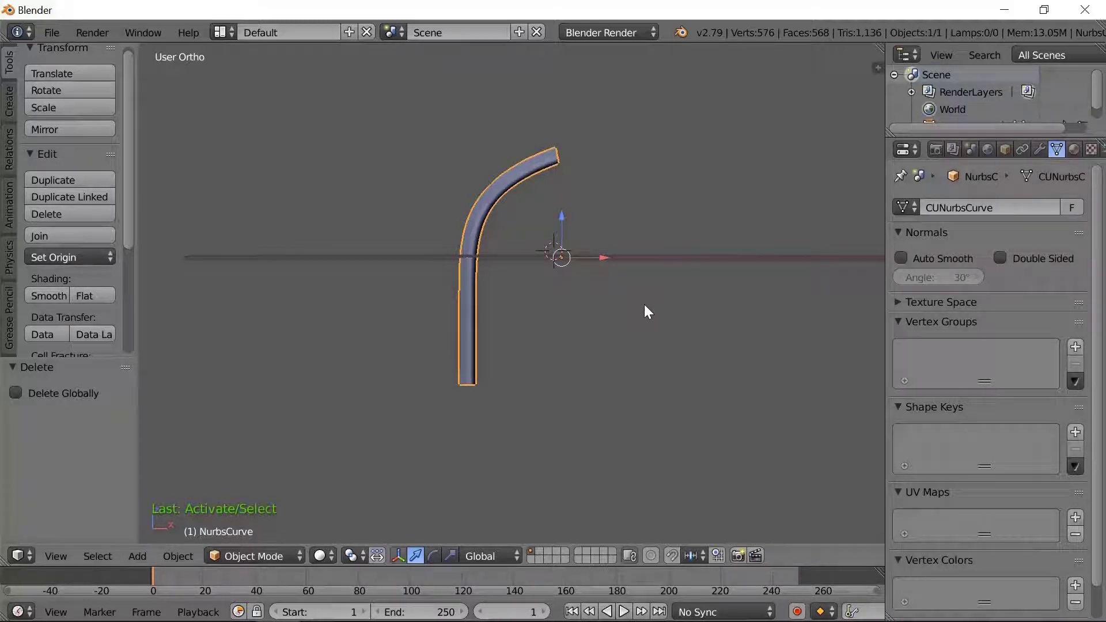
key(shift+c)
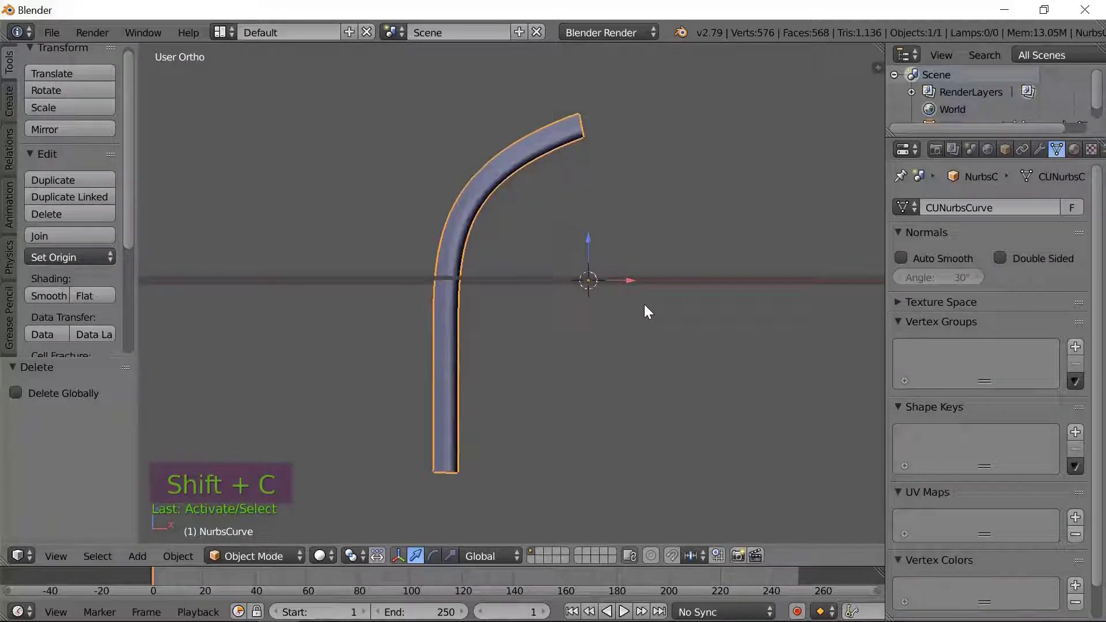
click(1040, 150)
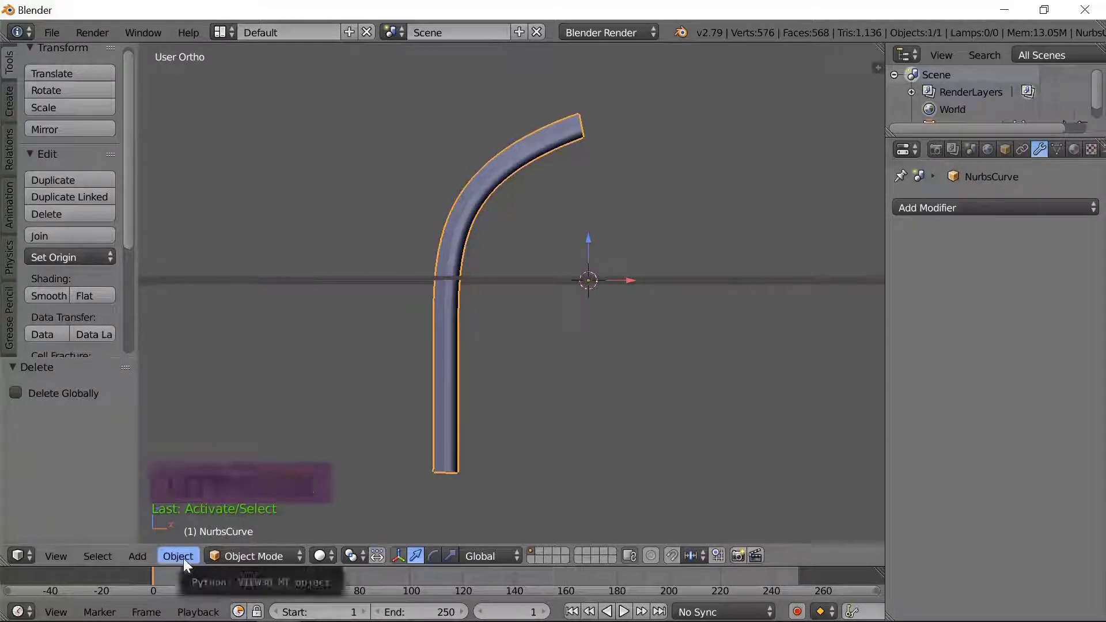
click(132, 555)
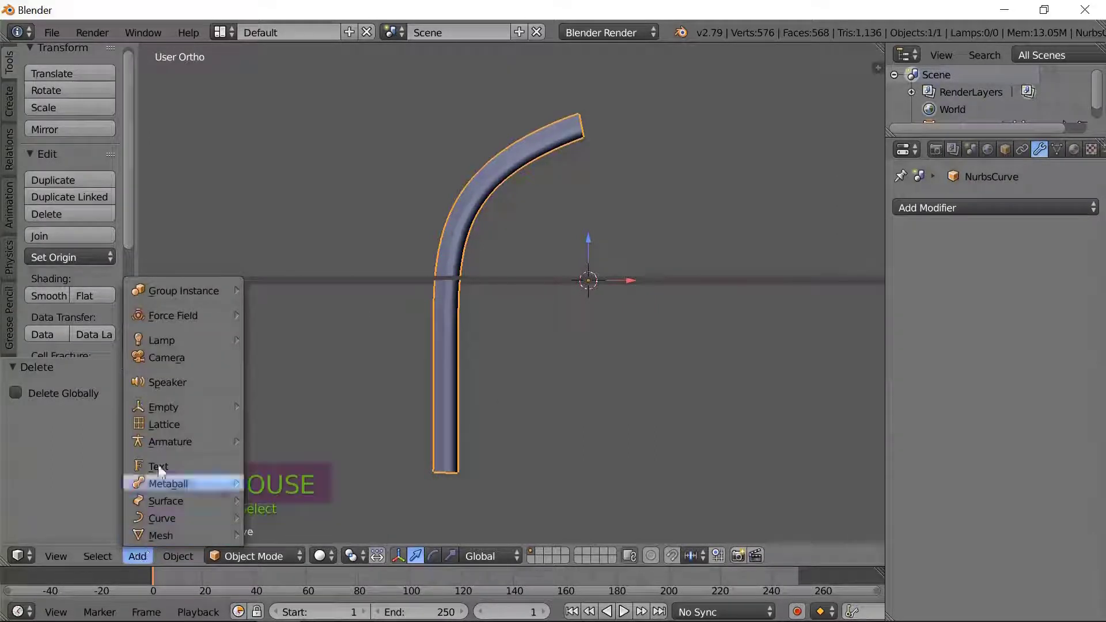
mouse_move(204, 402)
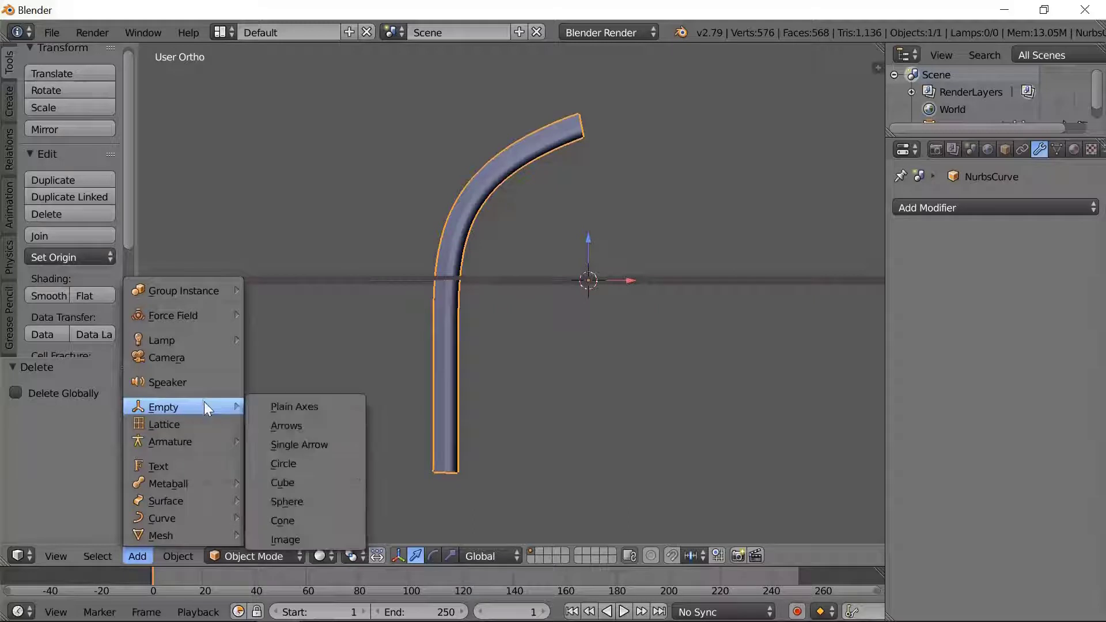
click(282, 406)
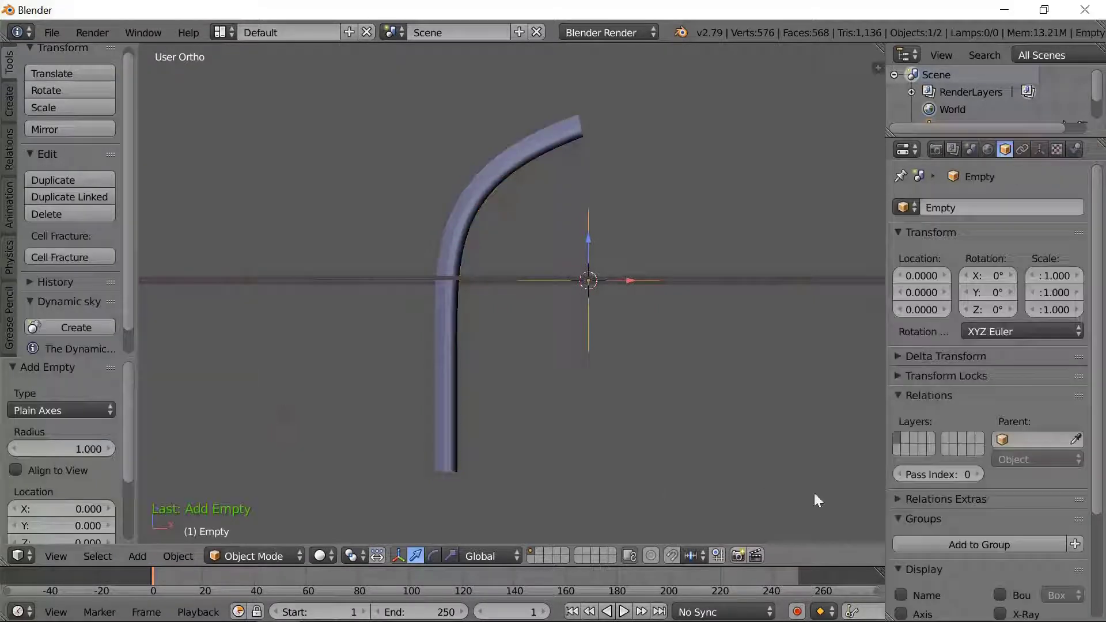
Add a Mirror modifier to the bent shape and mirror it on the Y axis instead of X
right_click(460, 239)
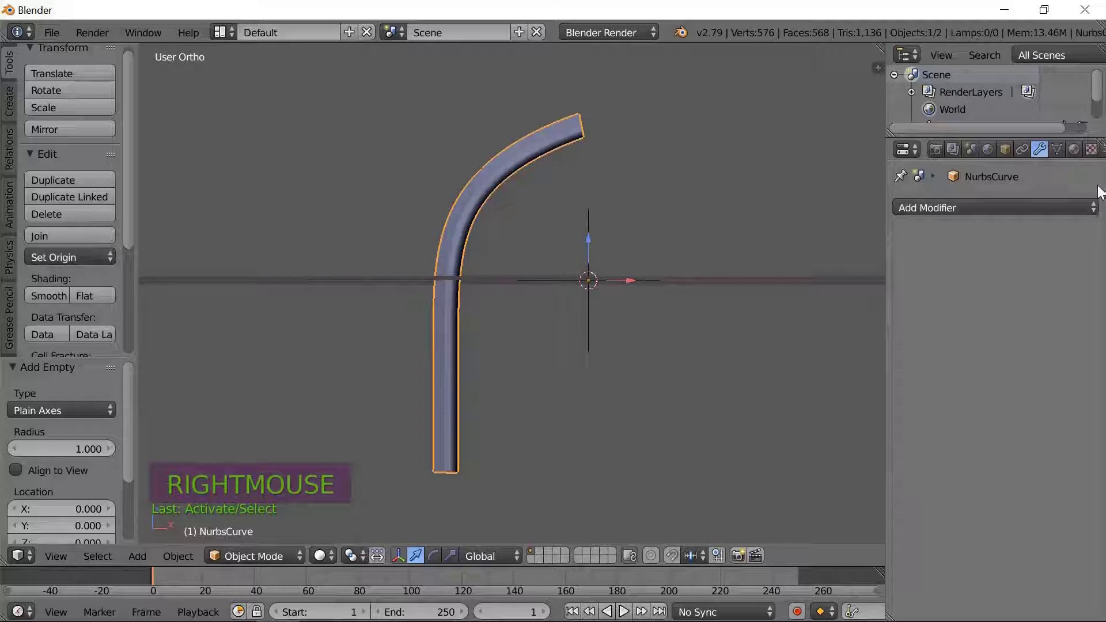
click(977, 207)
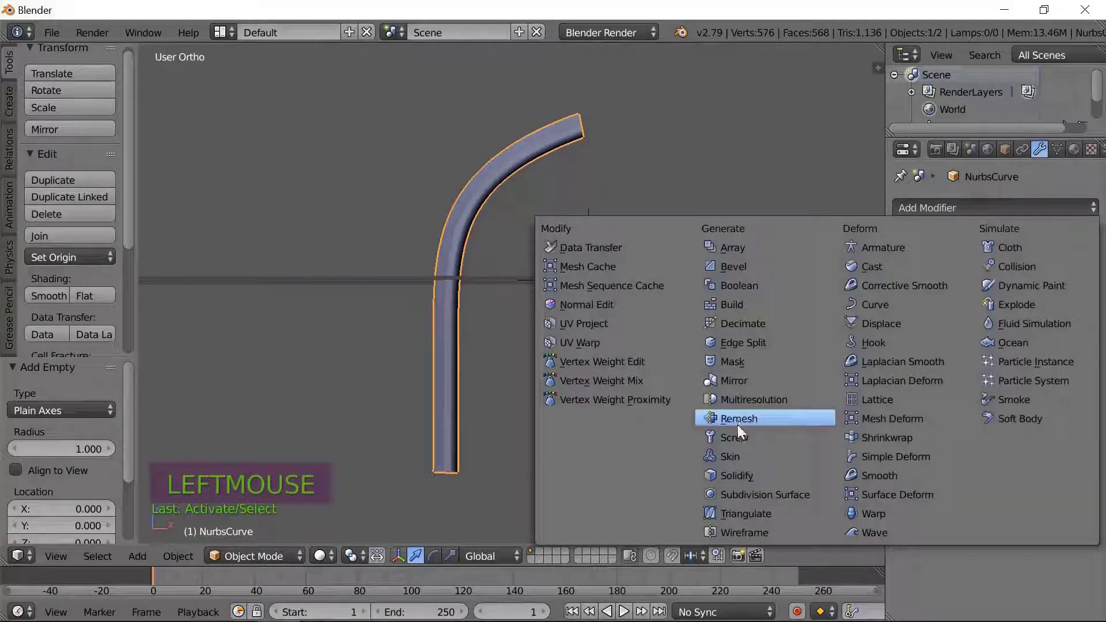
click(735, 379)
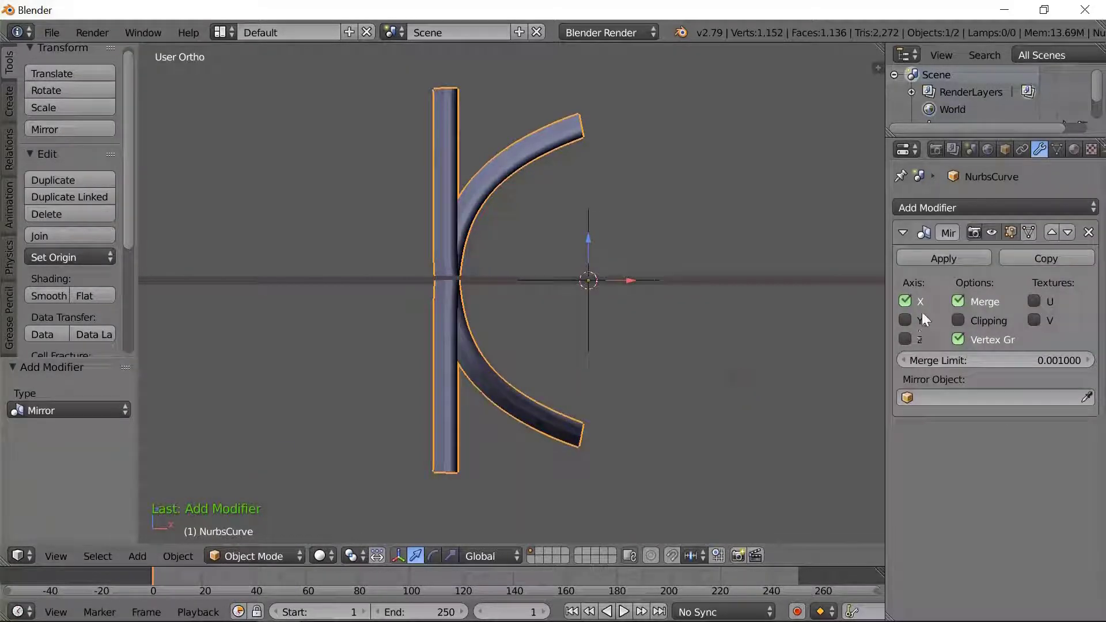
click(906, 301)
click(904, 319)
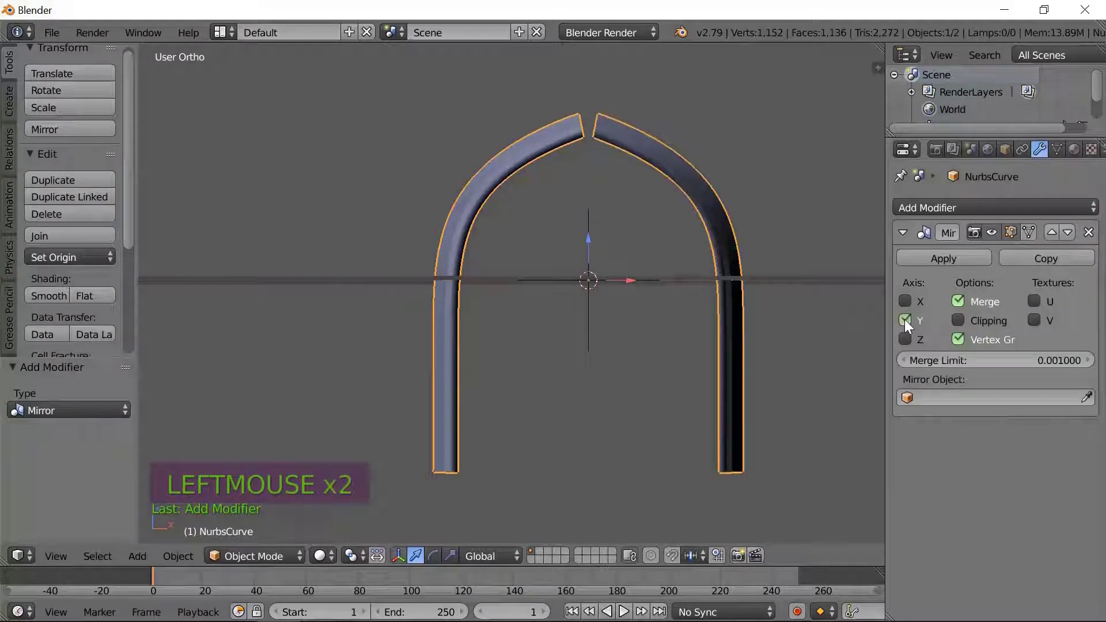
Set Empty as the Mirror Object of the bent shape and nudge the empty 0.016 along X
click(972, 396)
click(908, 426)
right_click(587, 299)
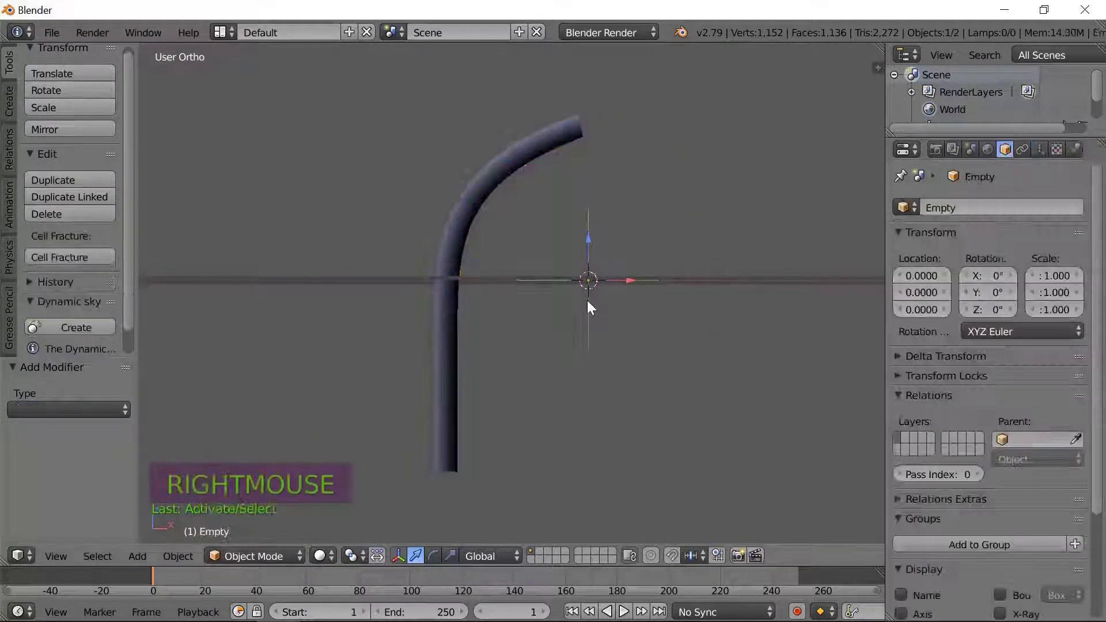
drag(636, 279, 648, 313)
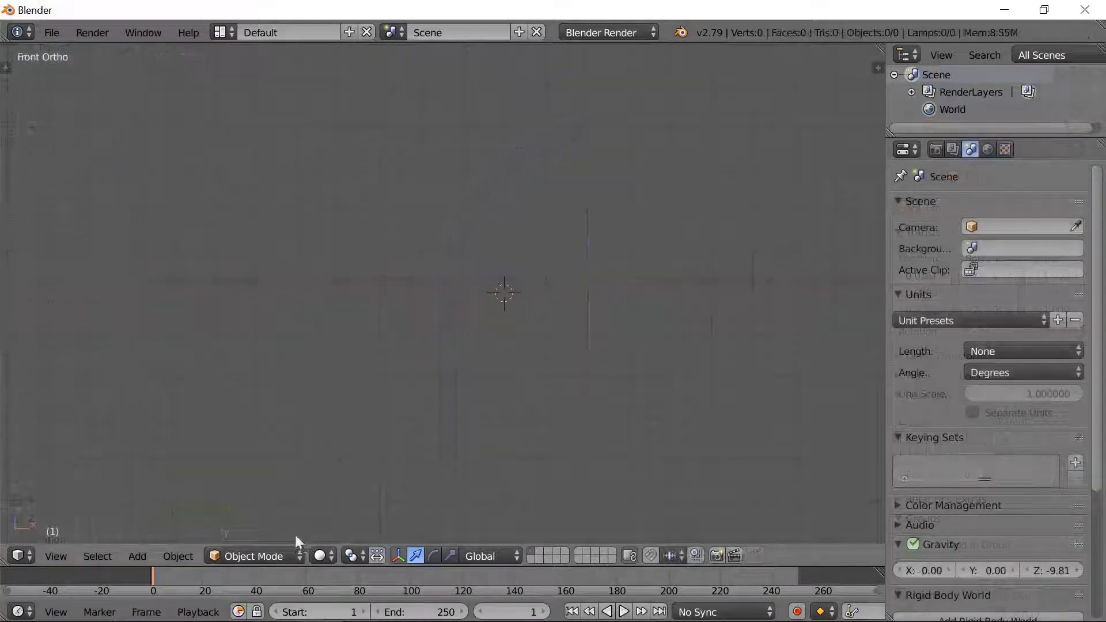
Add an Ico Sphere mesh to the blank scene
click(146, 556)
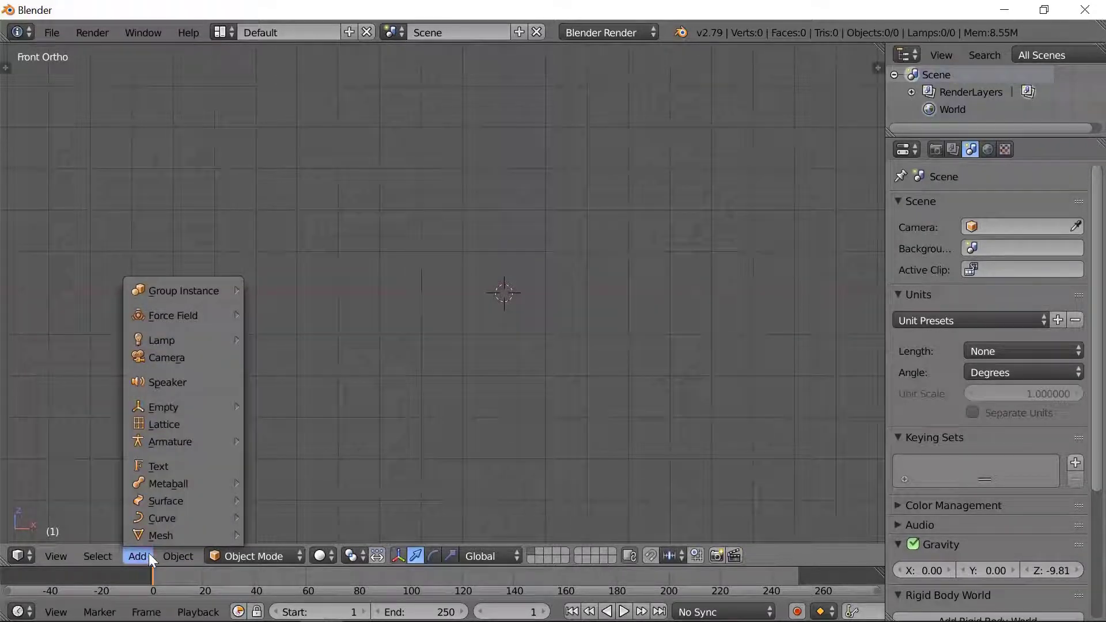
mouse_move(169, 525)
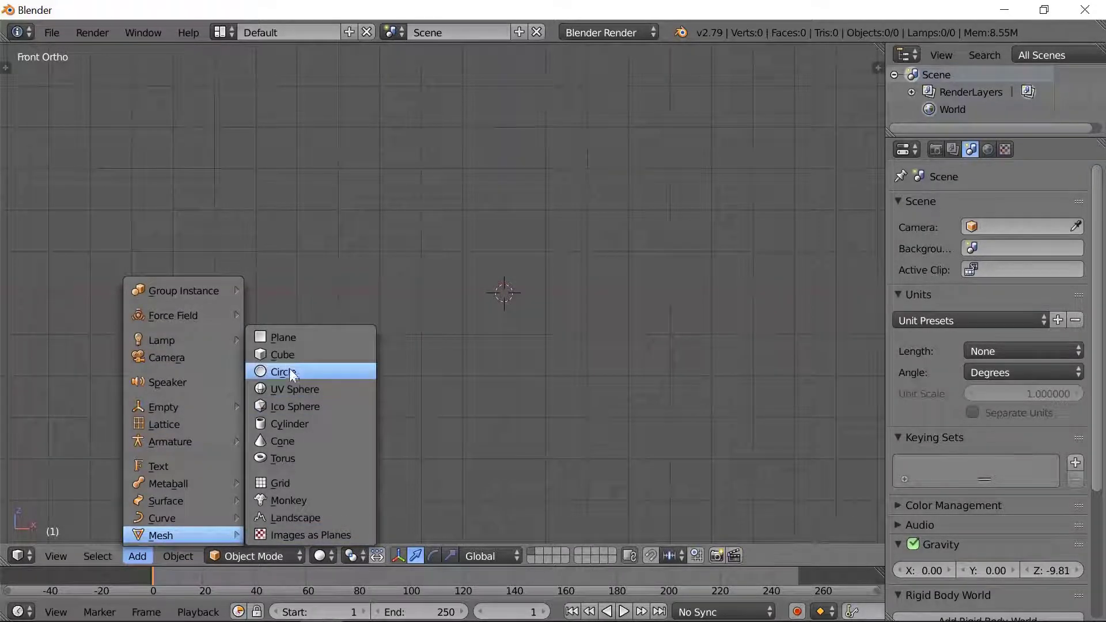
click(304, 404)
scroll(545, 303, down, 10)
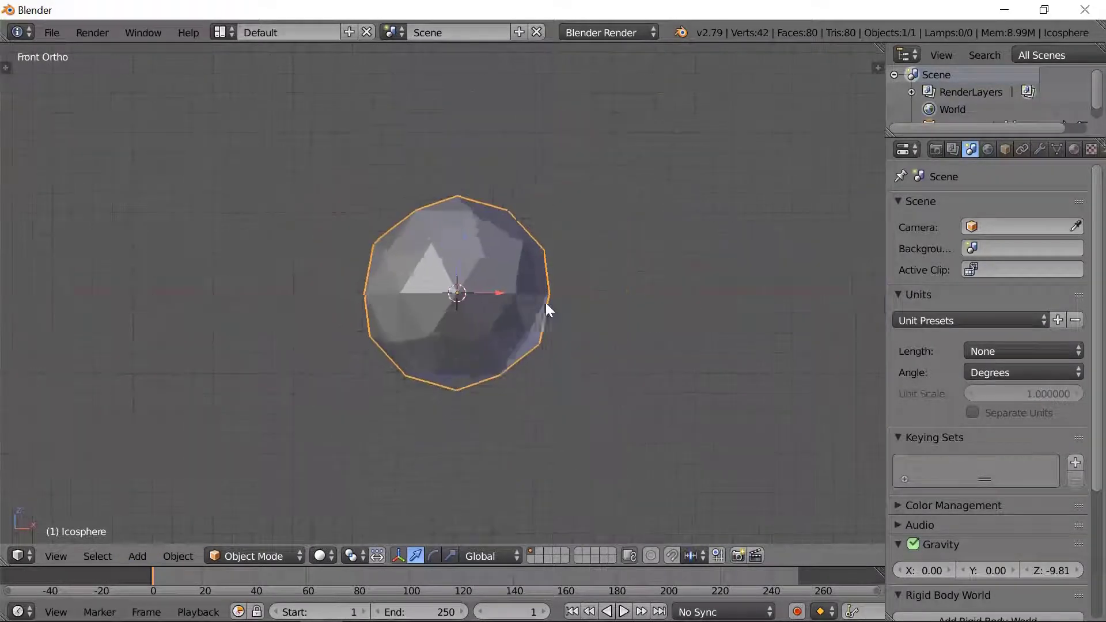
scroll(545, 302, down, 1)
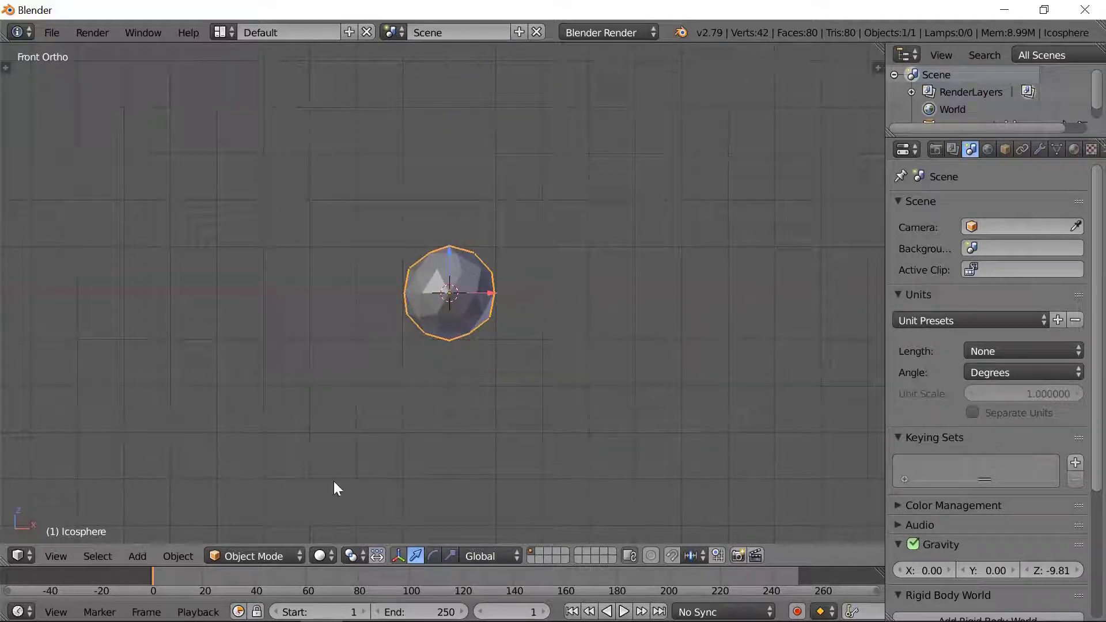
Add a Plain Axes empty and move it about 3 units along negative X from the icosphere
click(136, 557)
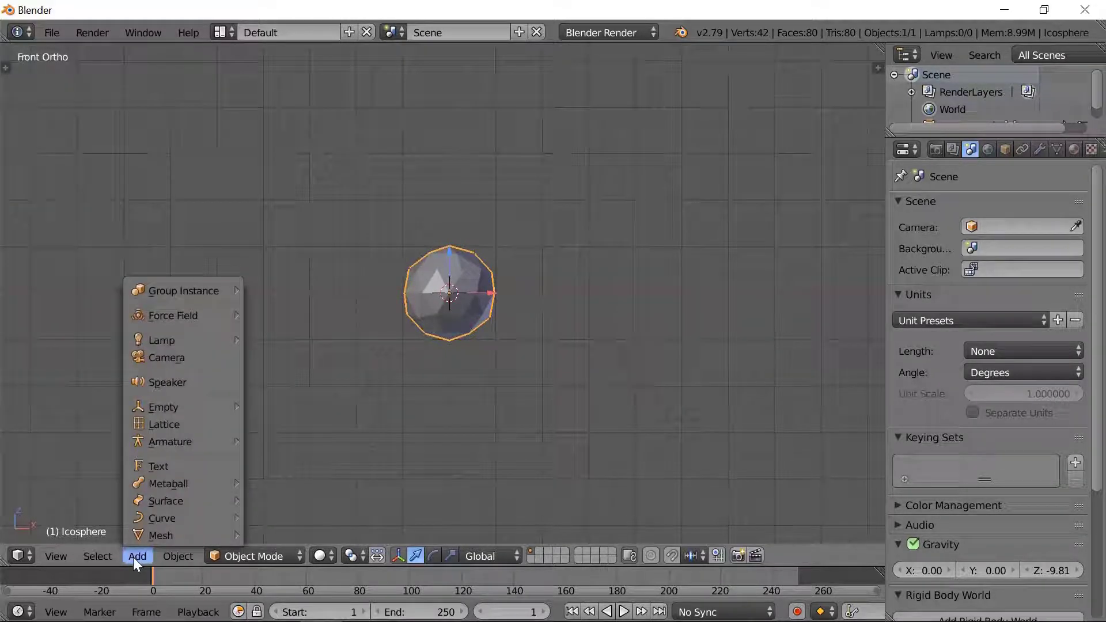
mouse_move(163, 406)
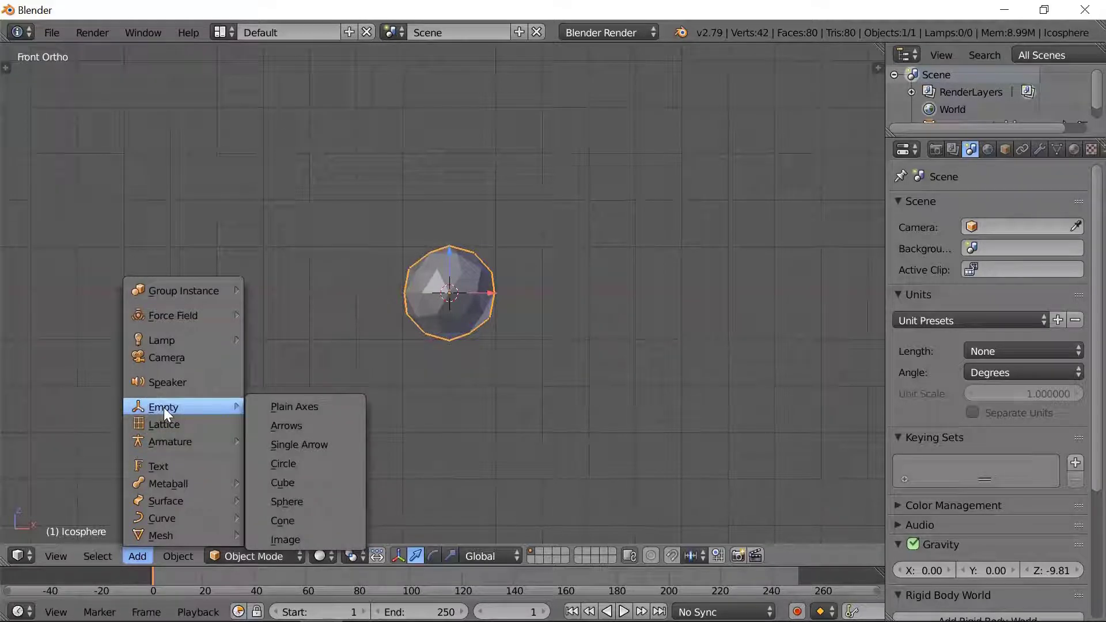
click(301, 406)
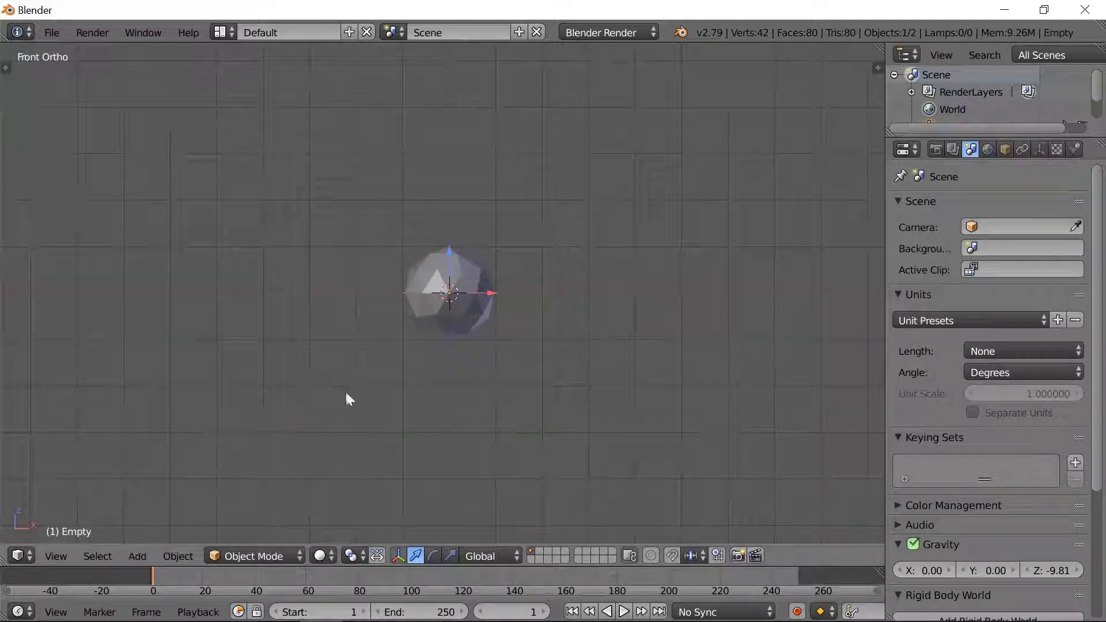
drag(493, 294, 354, 305)
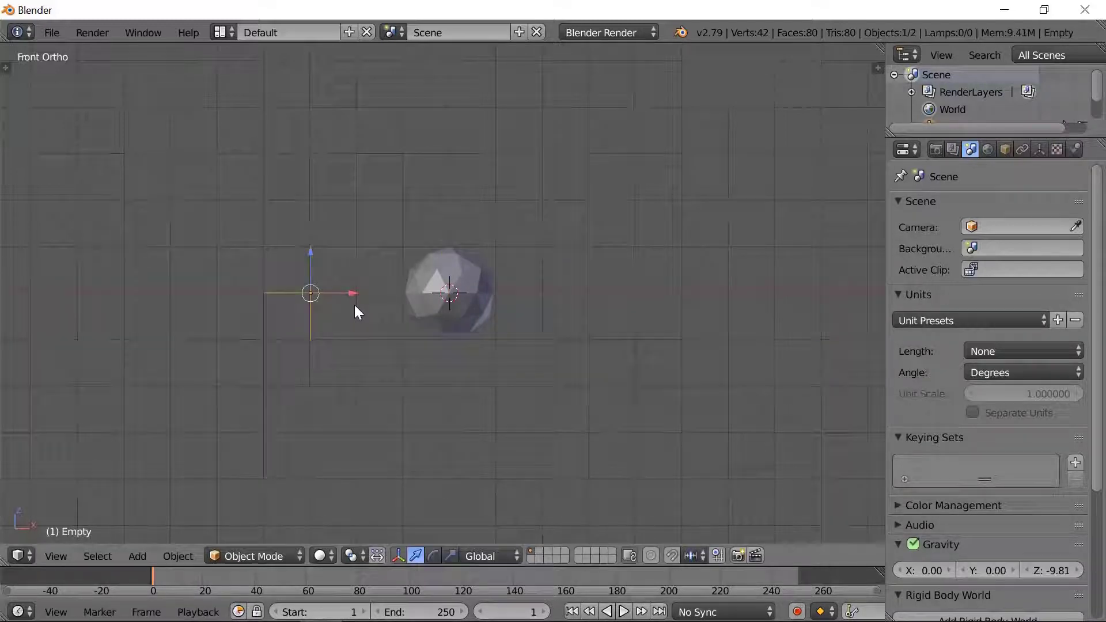
Add a Mirror modifier to the icosphere on the X axis with Empty as its Mirror Object
middle_drag(400, 339, 400, 370)
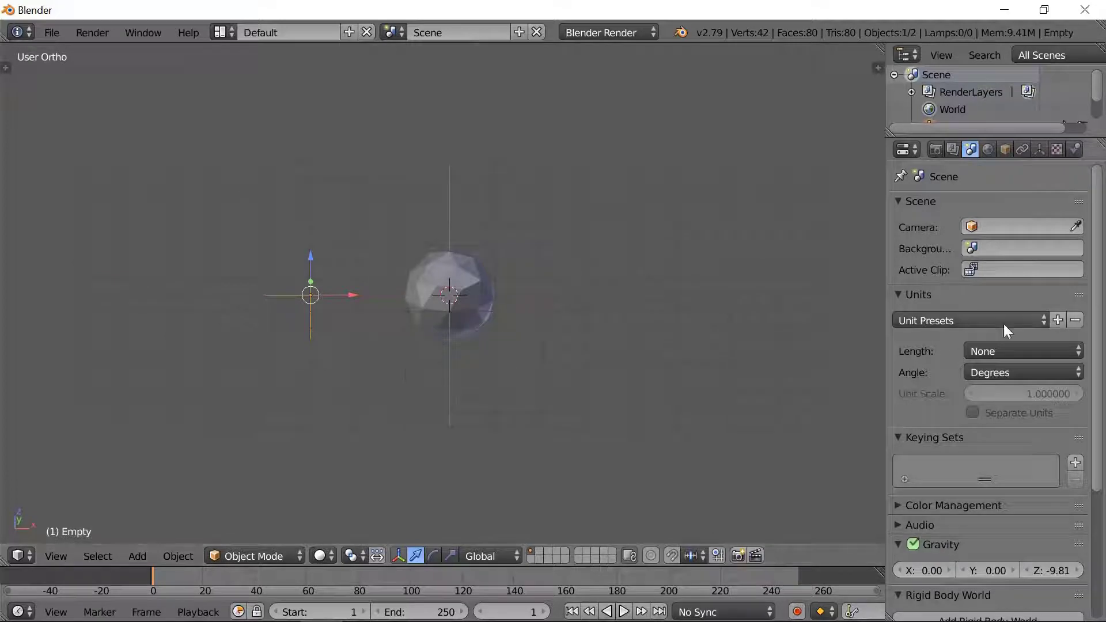
right_click(460, 306)
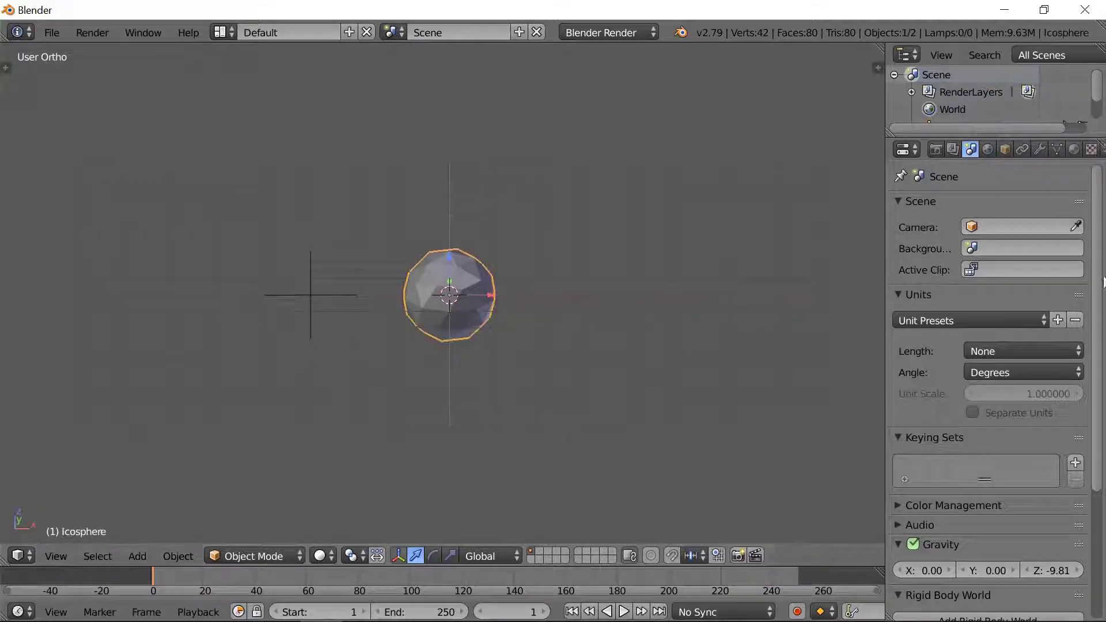
click(1040, 149)
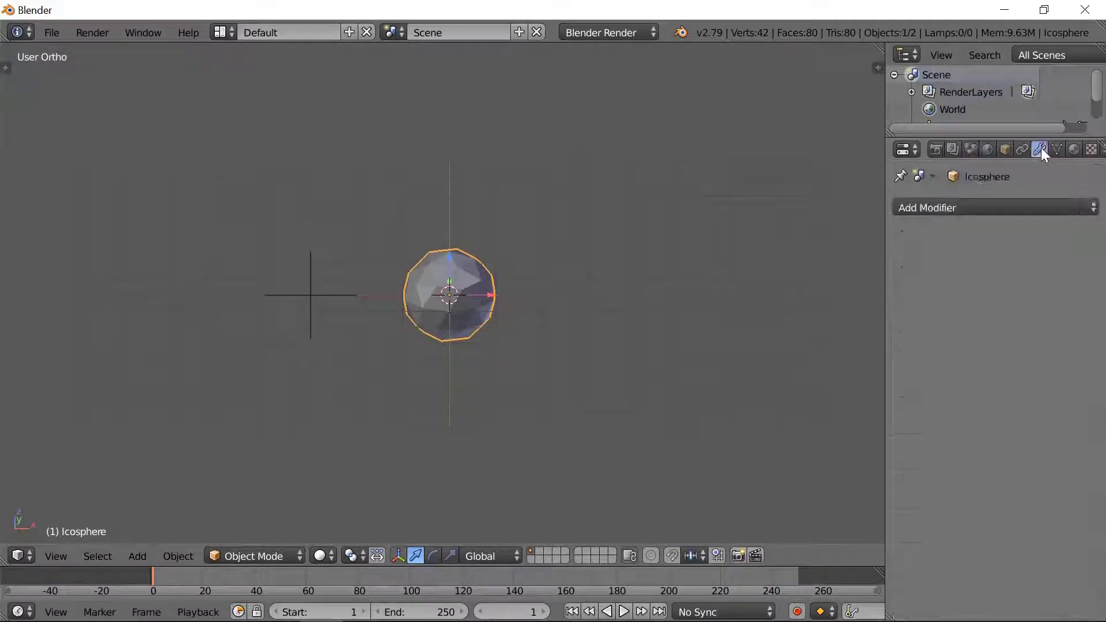
click(978, 208)
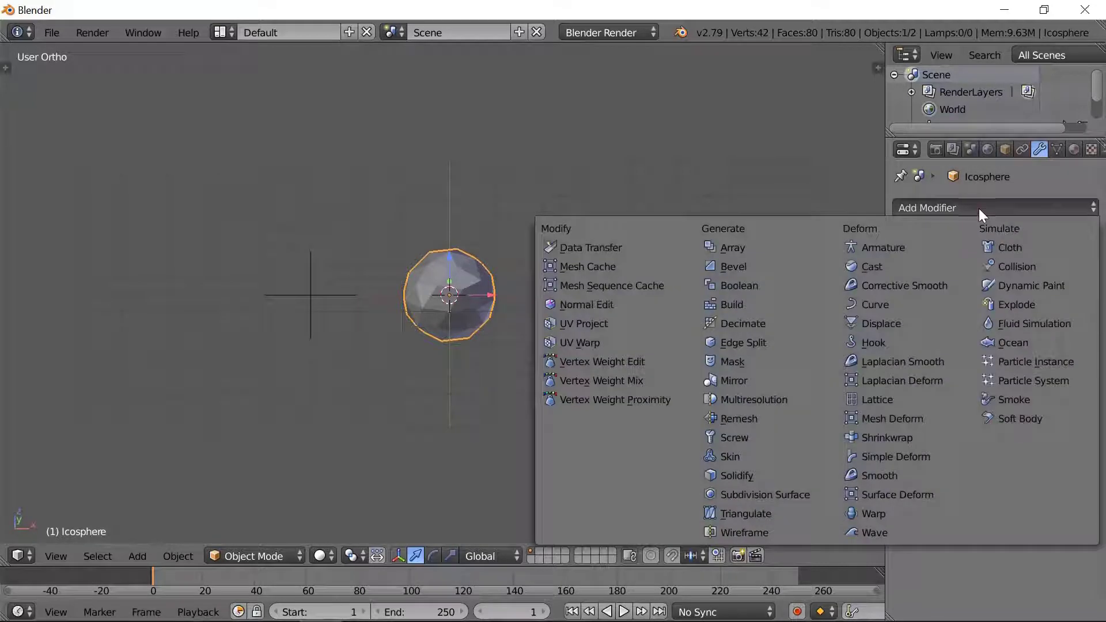
click(799, 377)
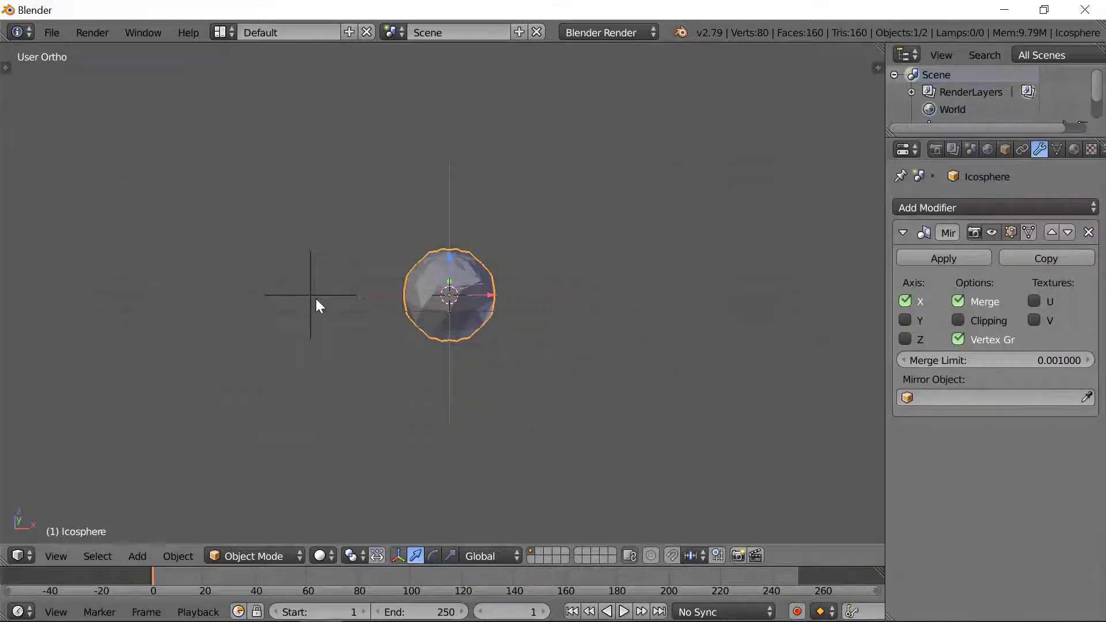
click(990, 397)
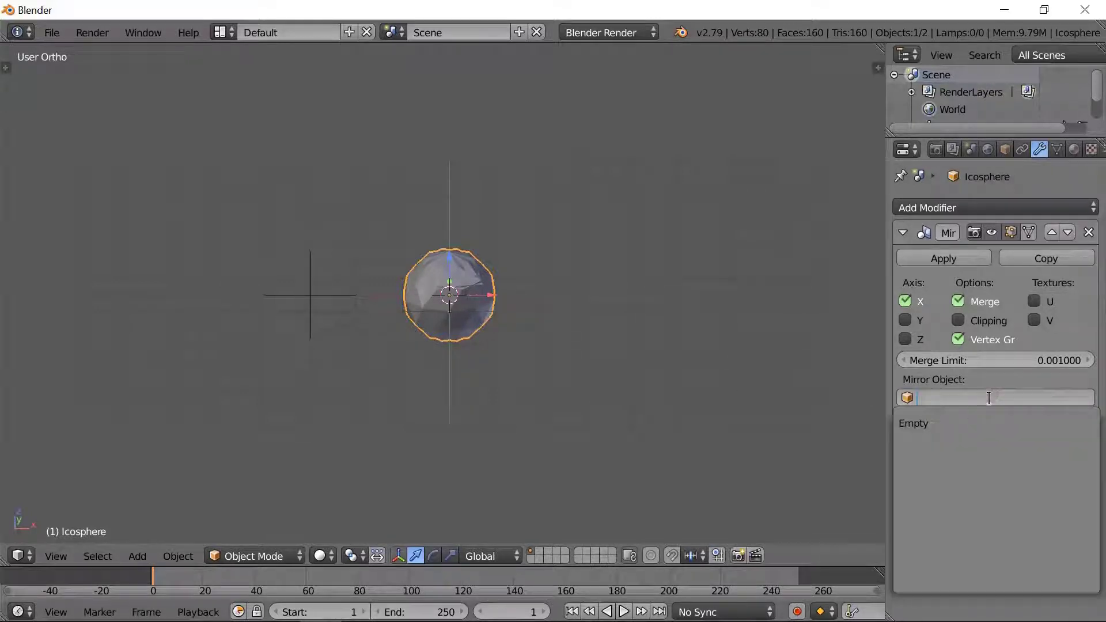
click(928, 422)
Select the empty and move it along X to about -3.234 to shift the icosphere's mirrored copy
click(309, 290)
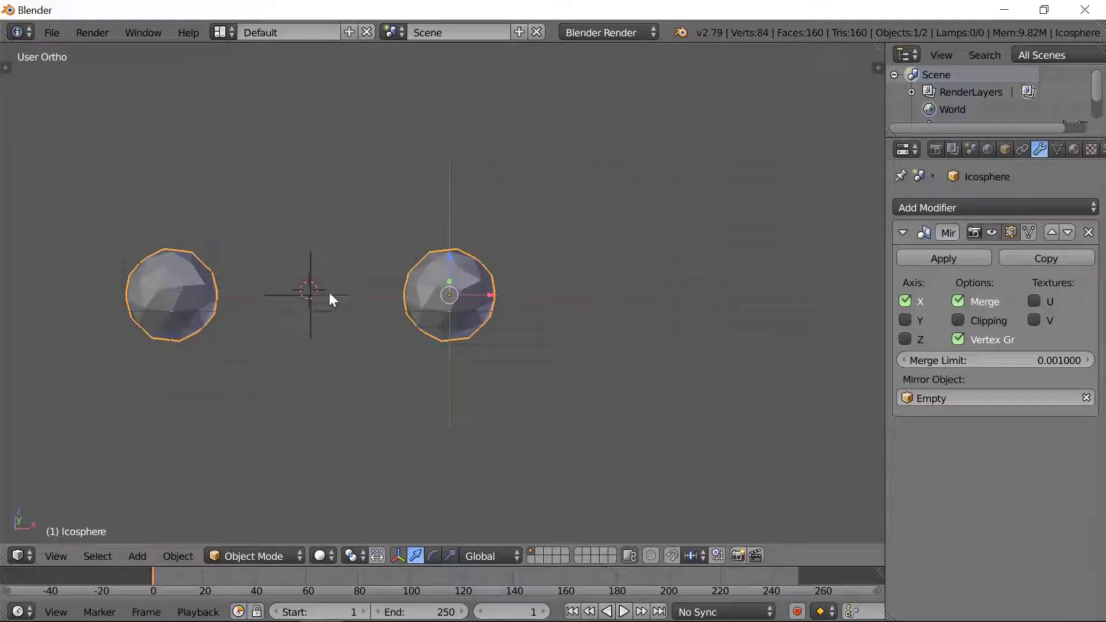
right_click(329, 292)
key(g)
key(x)
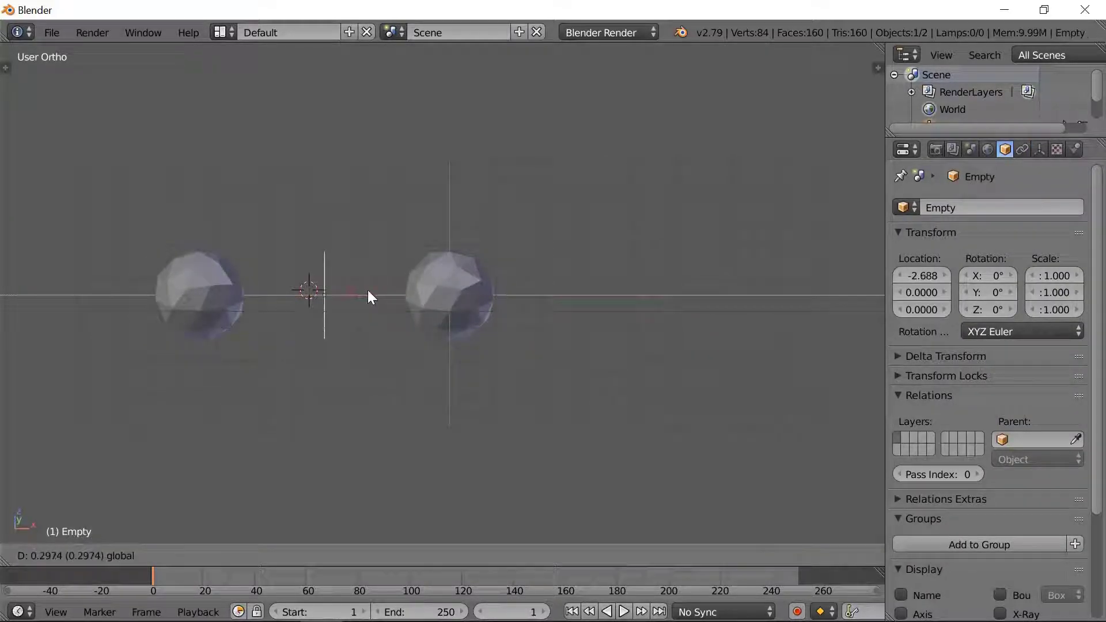
click(339, 297)
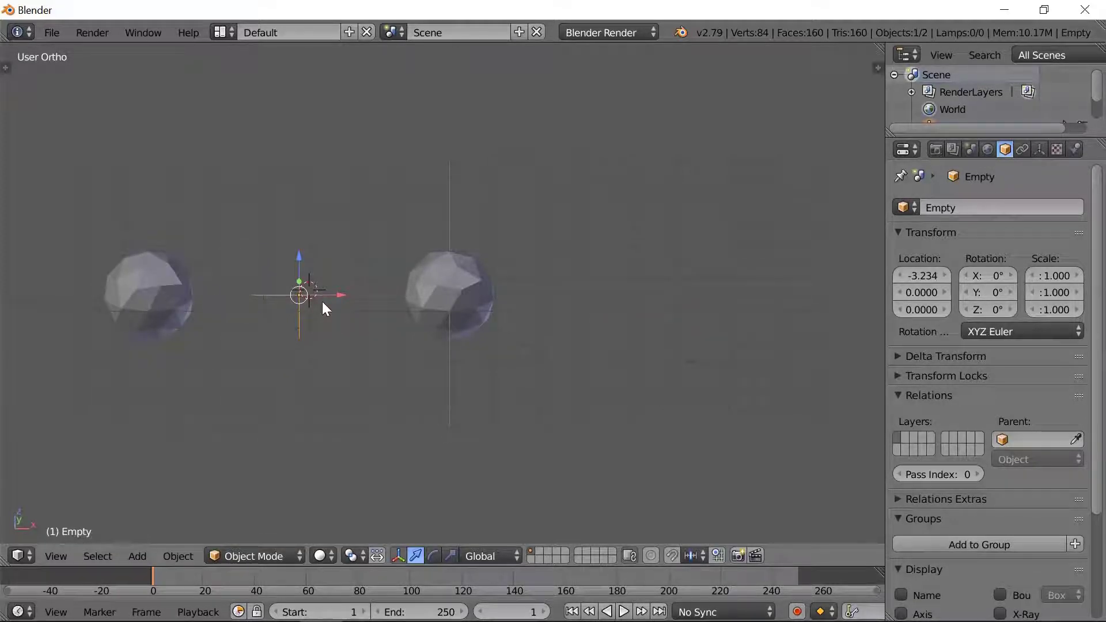
key(g)
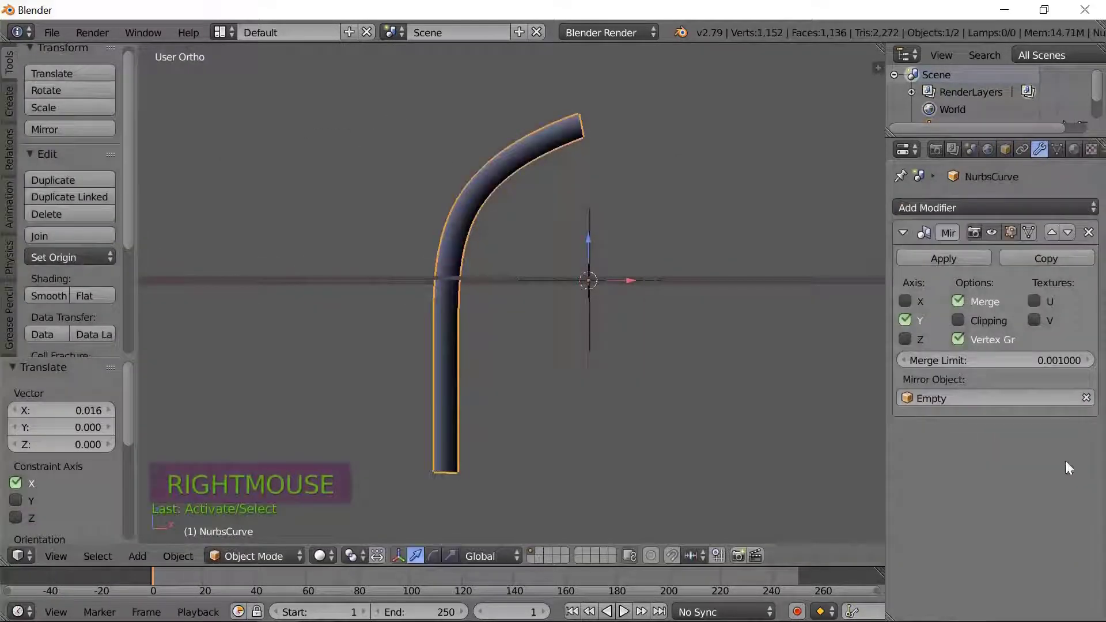
Clear the Mirror modifier's Mirror Object on the curved tube and set its Merge Limit to 0.2
click(1086, 397)
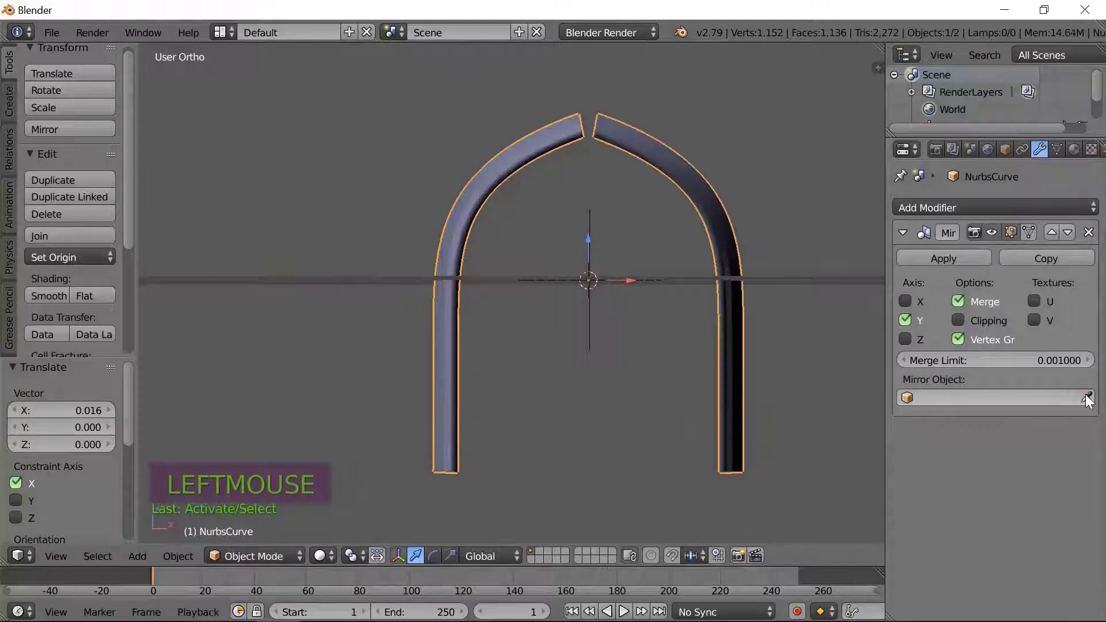
click(1055, 361)
text(.2)
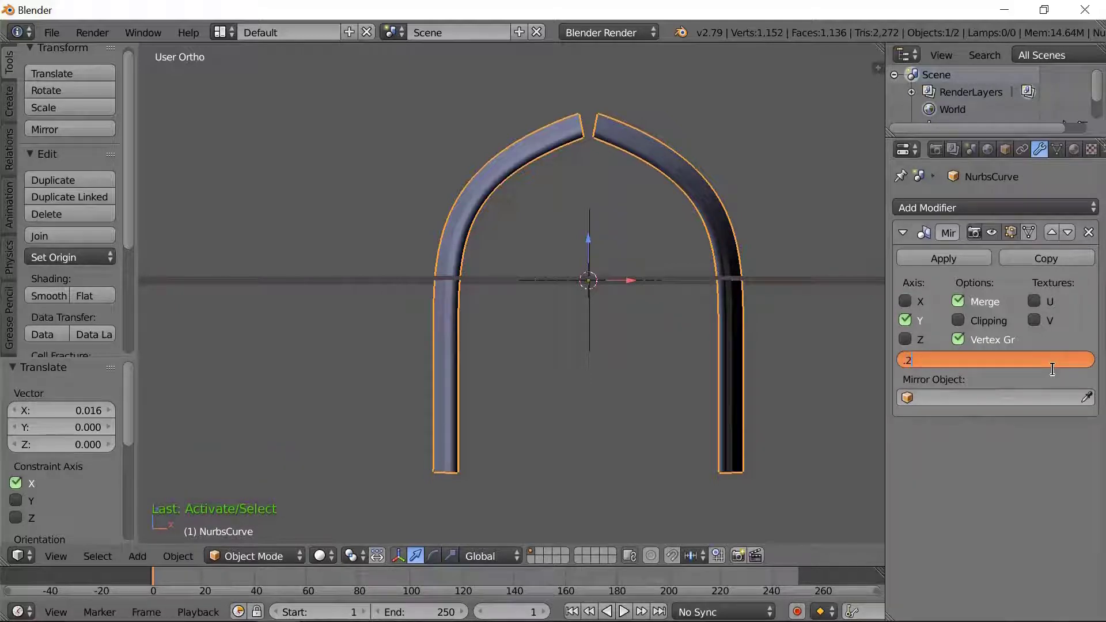
key(Return)
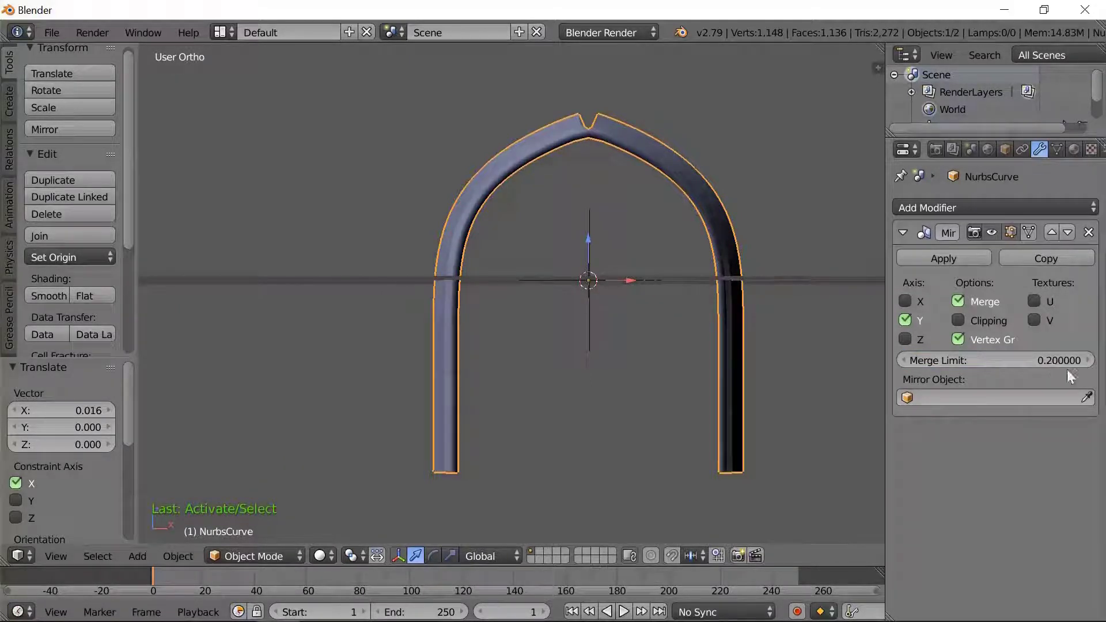
Toggle the modifier's Clipping on and back off, and fine-tune the Merge Limit to 0.1915
click(959, 321)
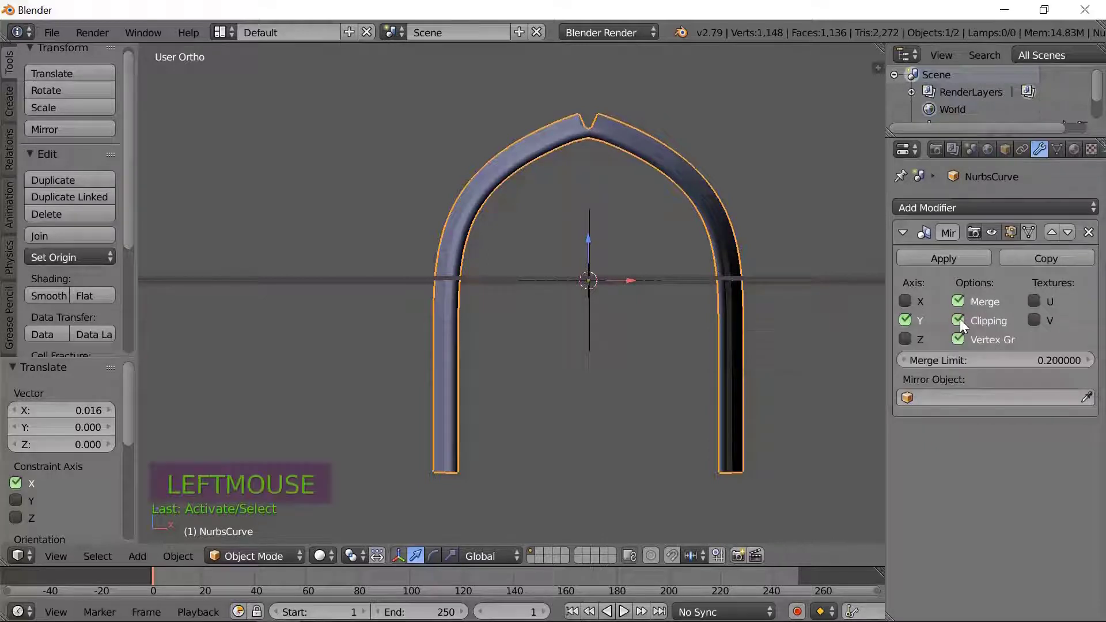
click(959, 321)
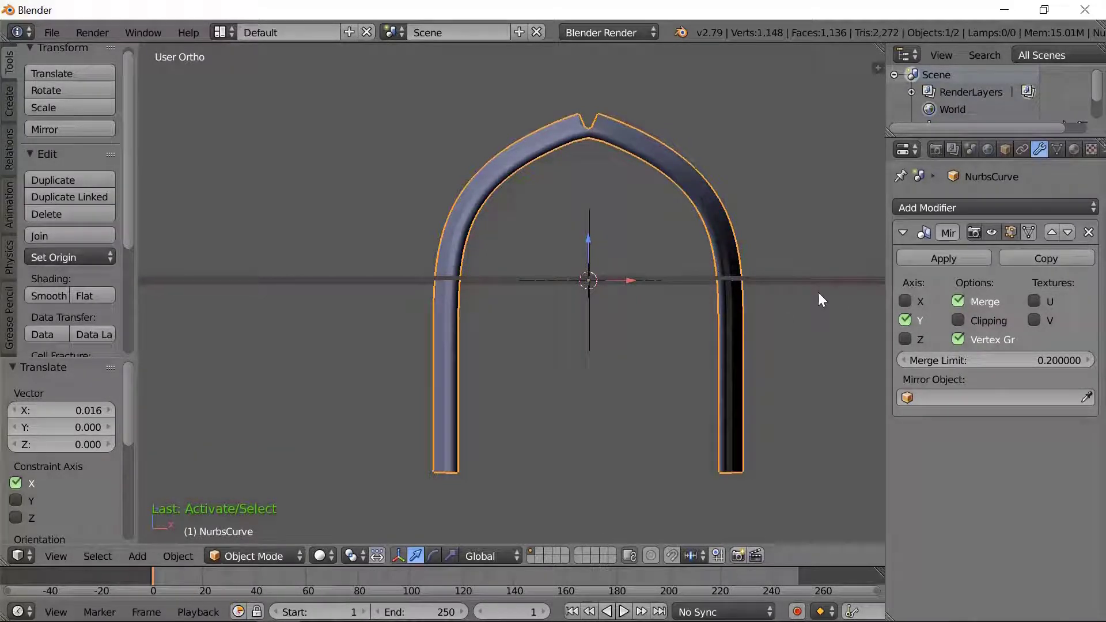
drag(966, 360, 1078, 382)
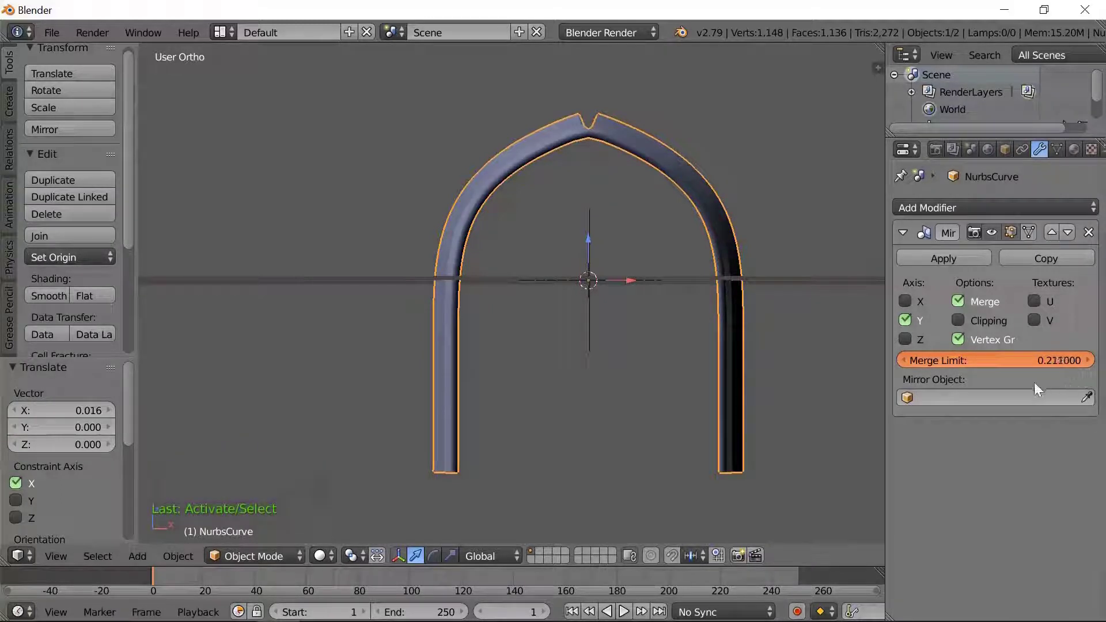
drag(1000, 385, 967, 354)
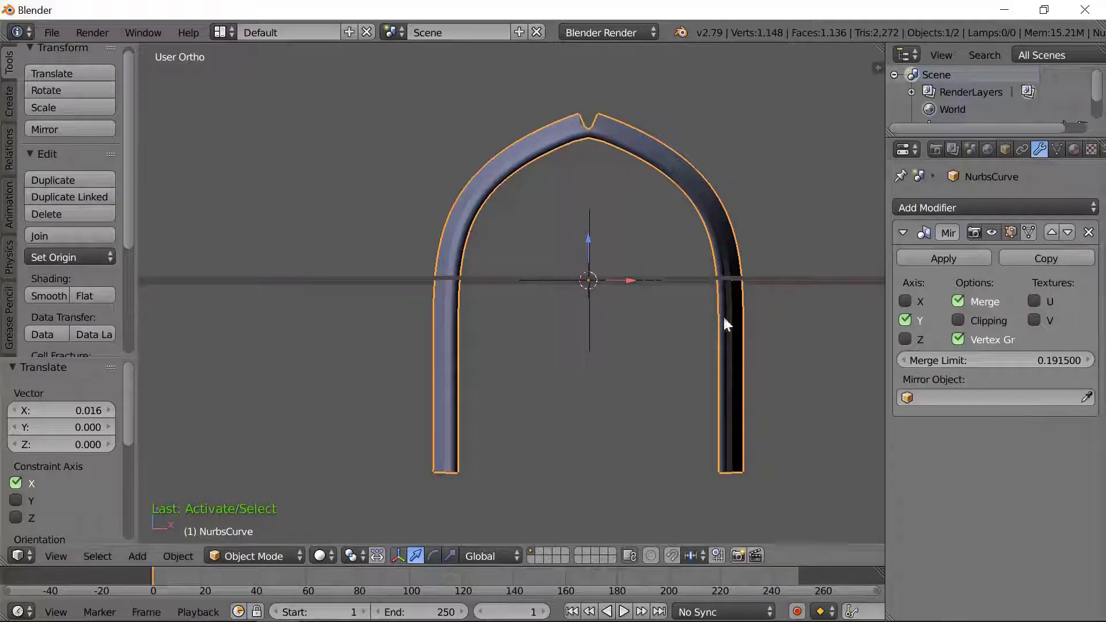
Inspect the notched joint of the arch and apply the Mirror modifier
middle_drag(632, 236, 604, 326)
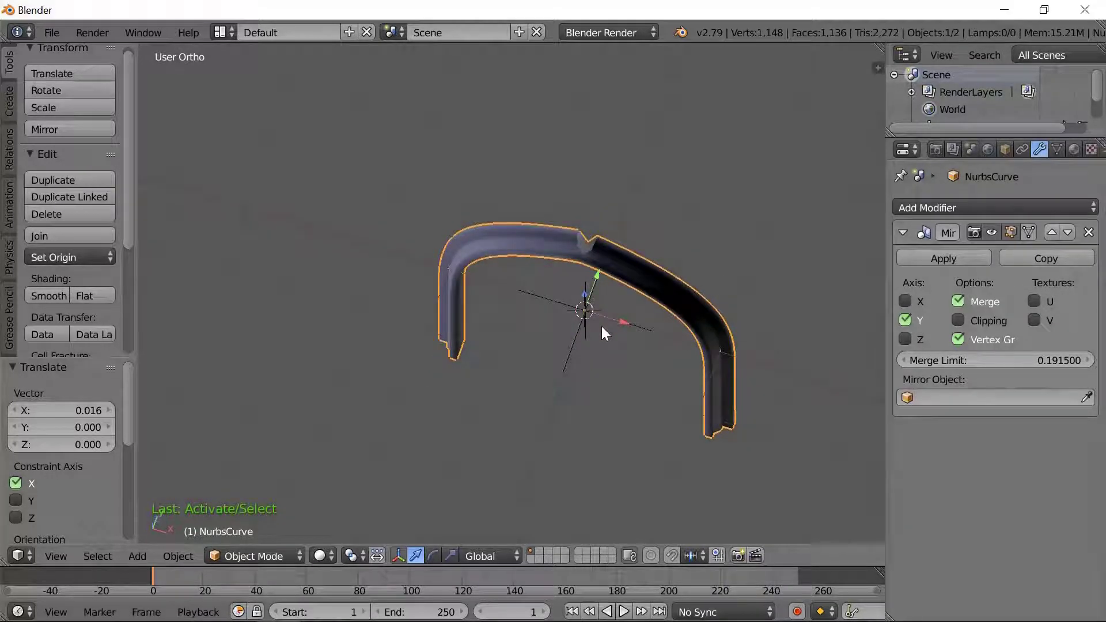
scroll(601, 326, up, 4)
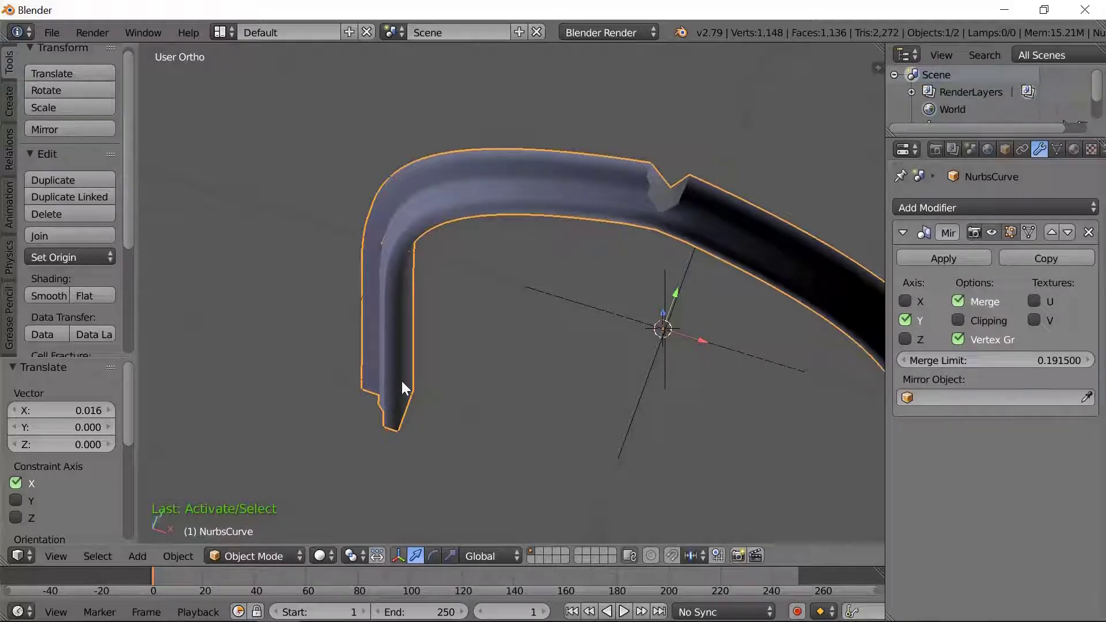
click(942, 256)
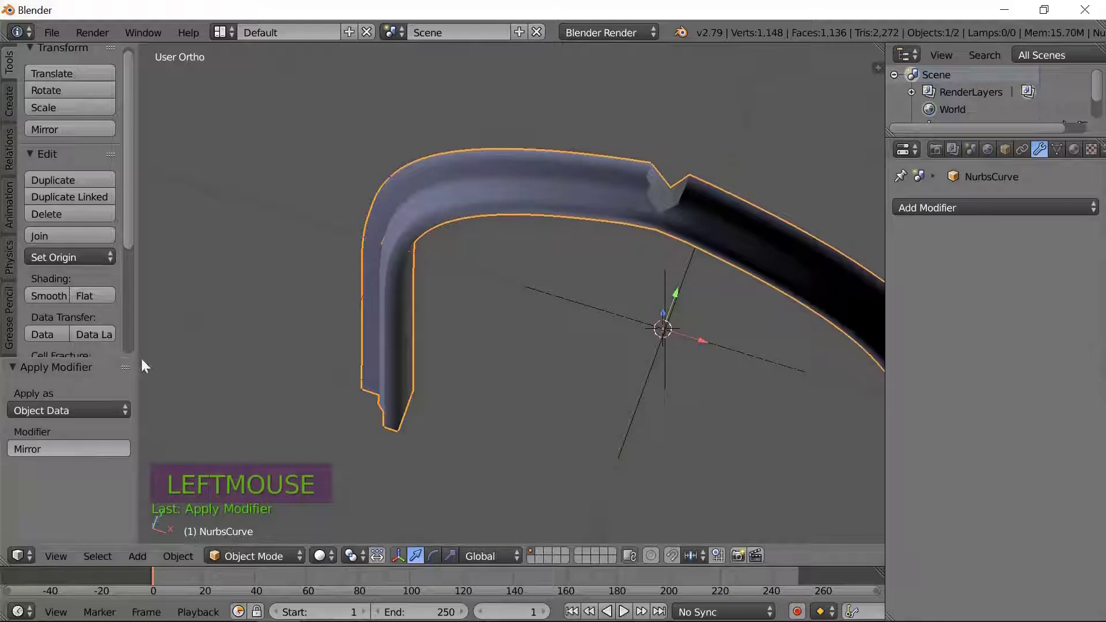
In Edit Mode with edge selection, fill a triangular face between the two lowest edges of the notch at the arch's peak
key(Tab)
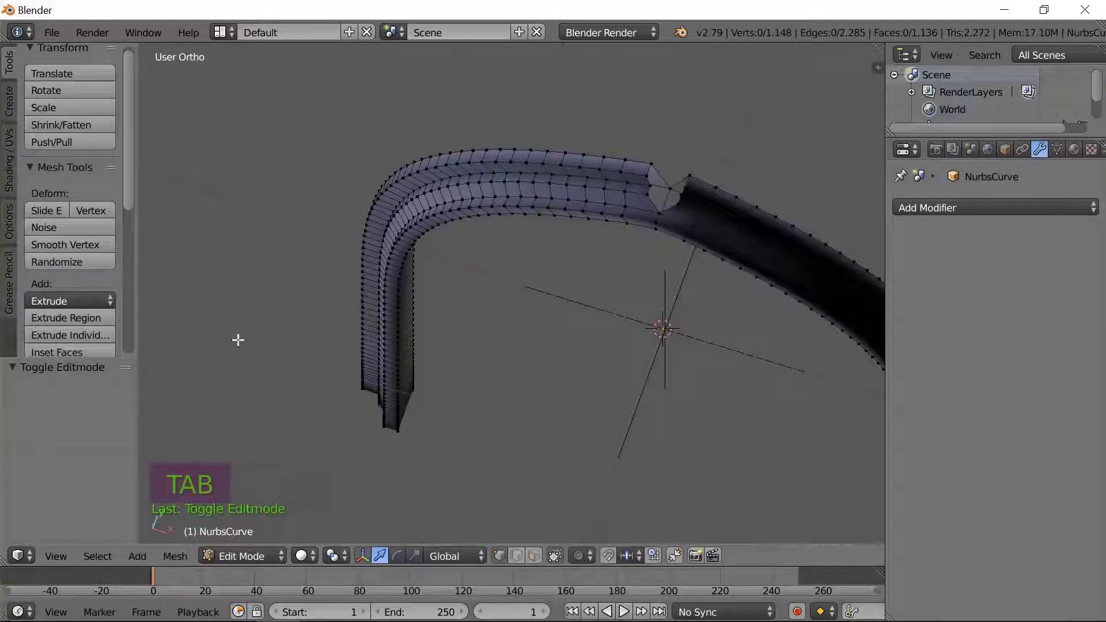
middle_drag(566, 370, 575, 335)
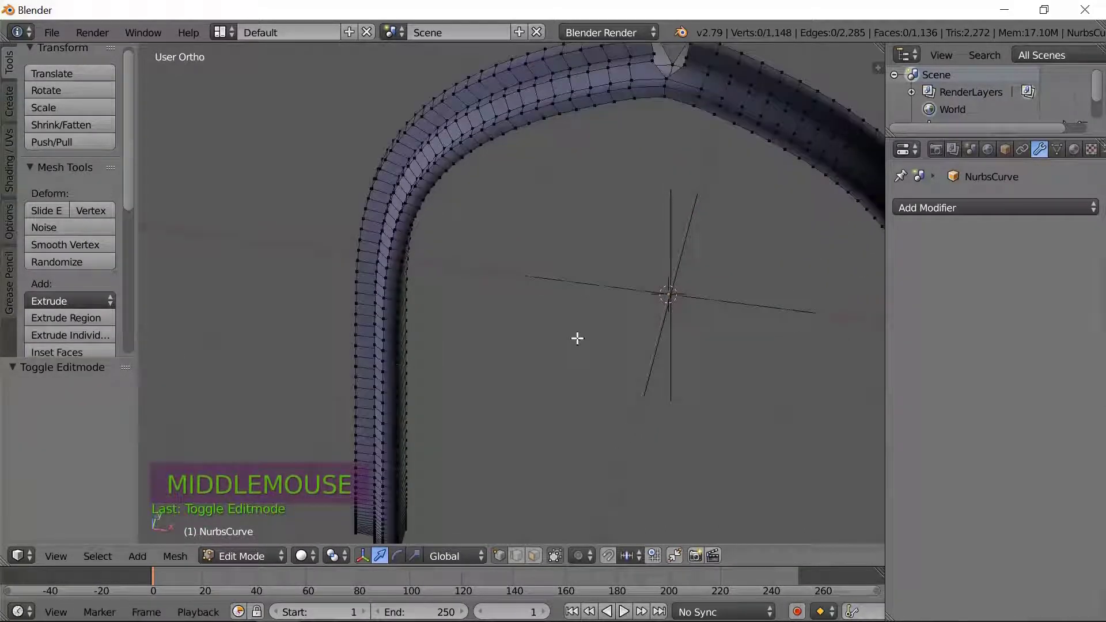
shift+middle_drag(609, 322, 507, 468)
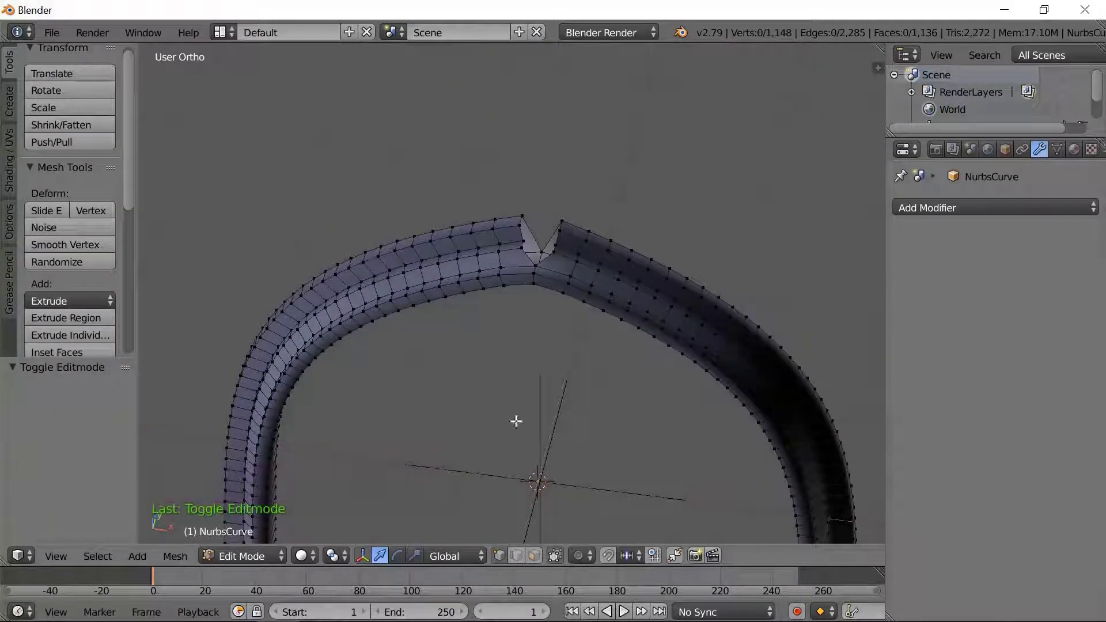
scroll(553, 383, up, 3)
click(516, 555)
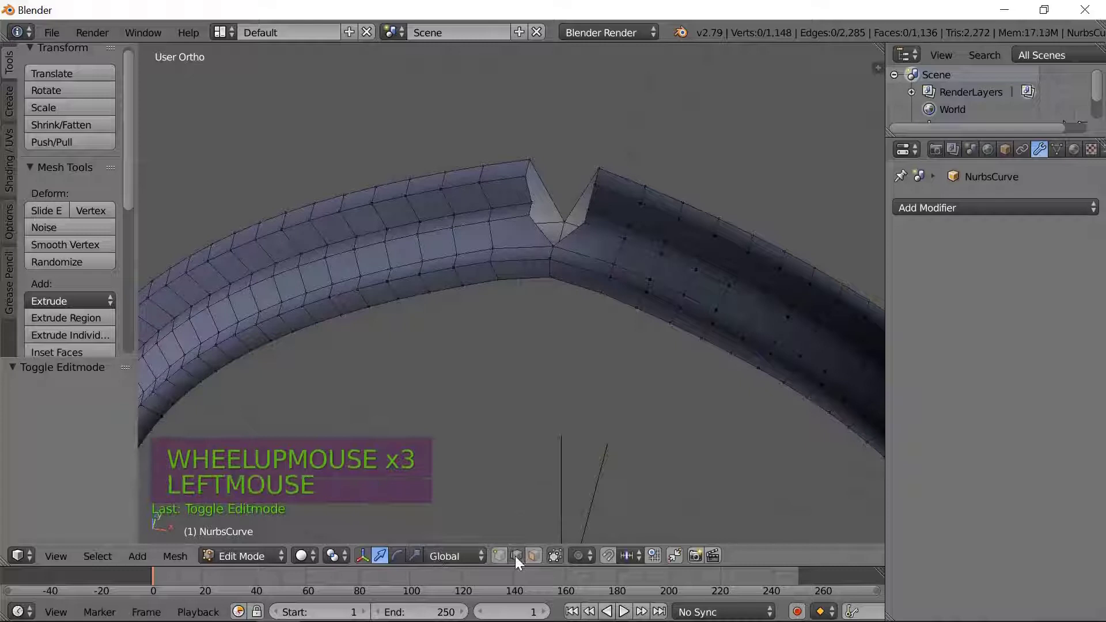
right_click(547, 231)
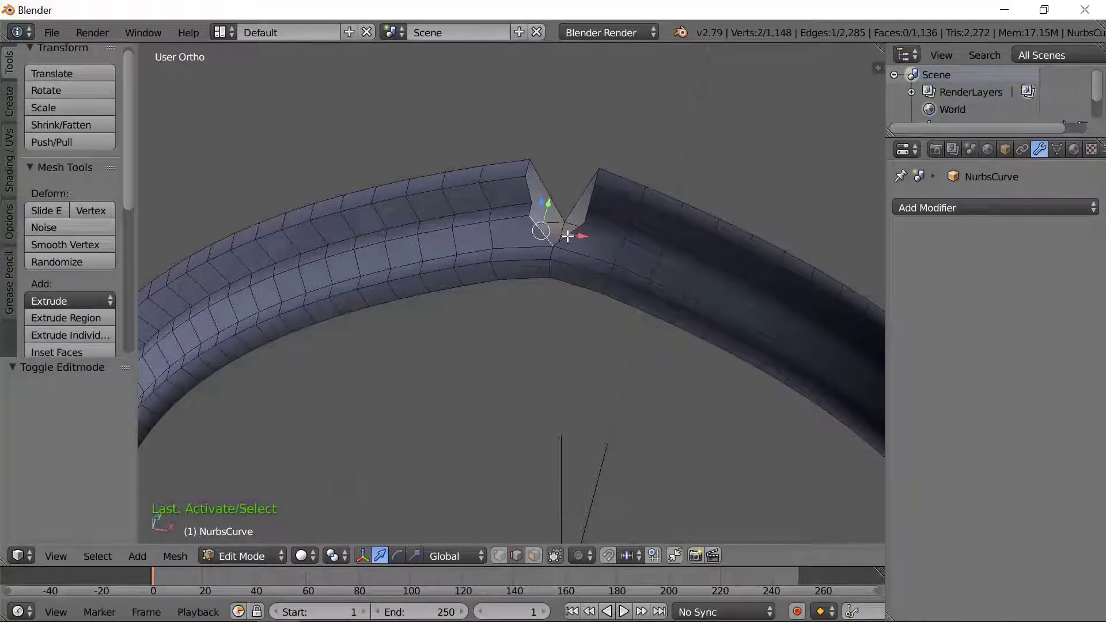
shift+right_click(575, 232)
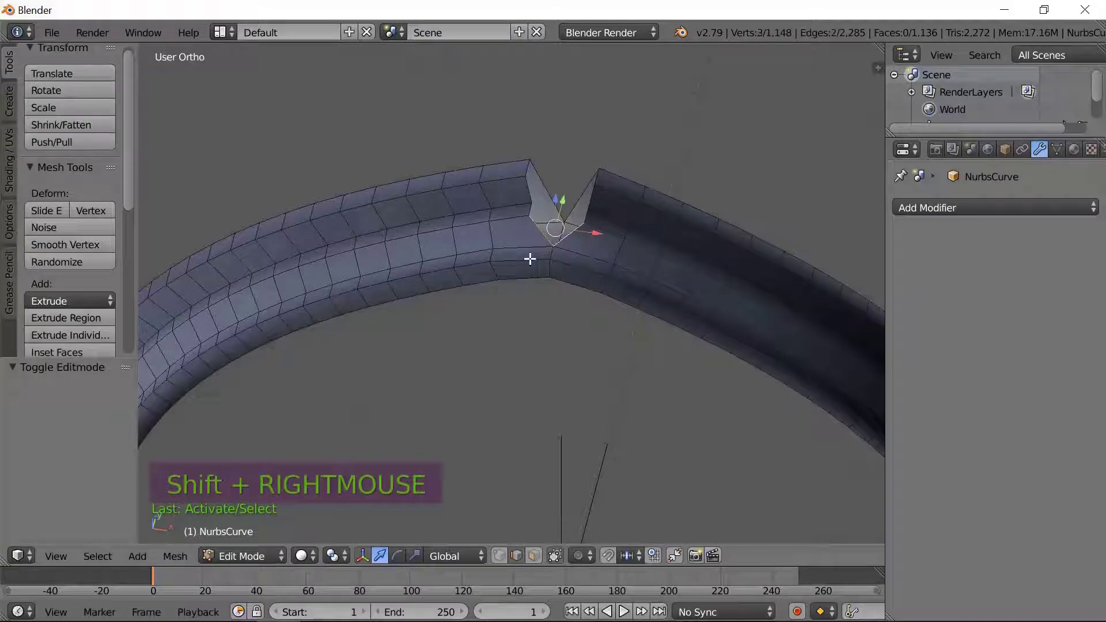
key(f)
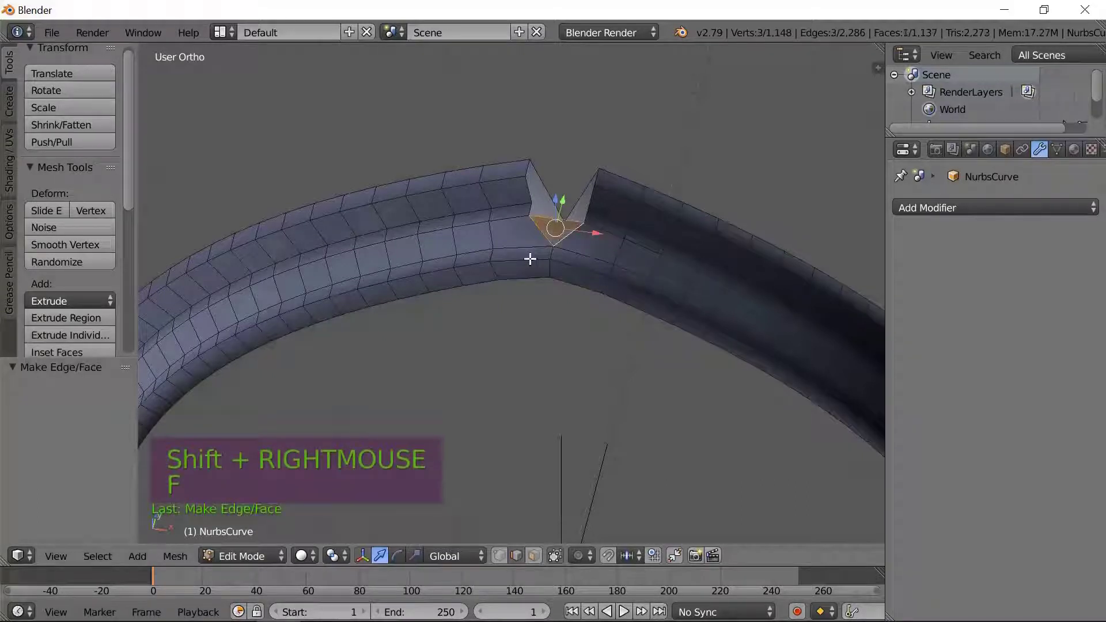
Bridge the rest of the notch upward with three faces, each made between a pair of opposing edges
right_click(531, 208)
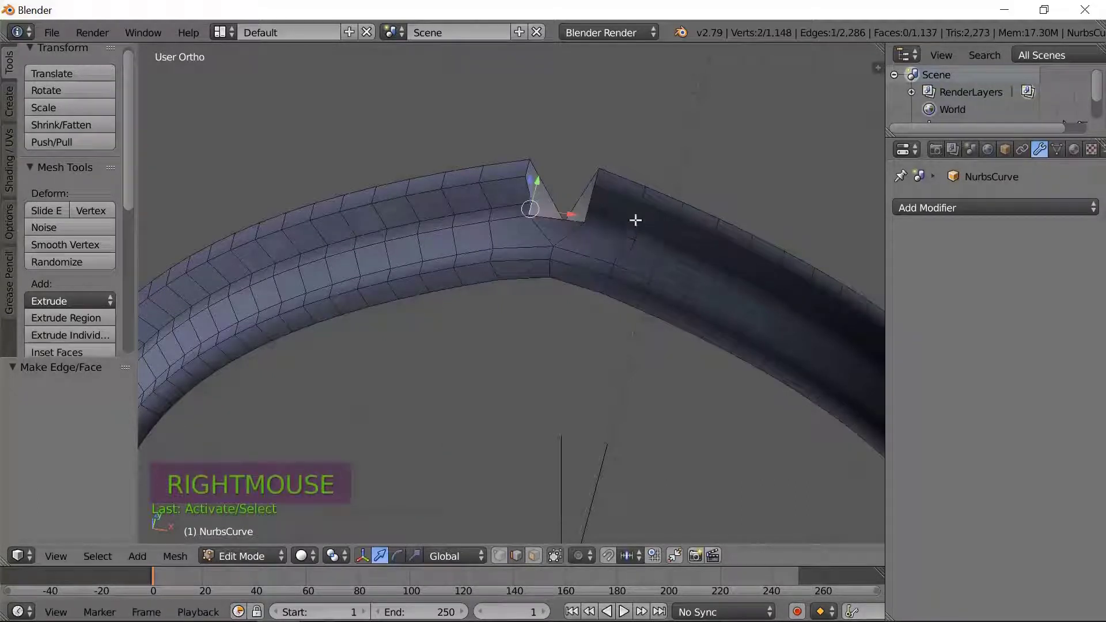
shift+right_click(587, 216)
key(f)
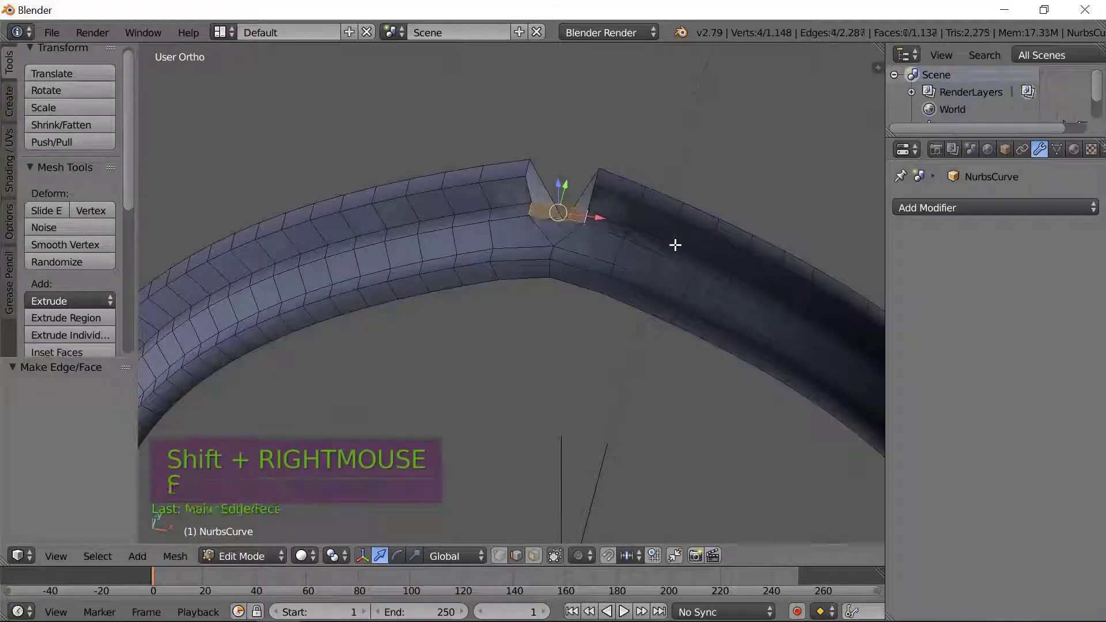
right_click(528, 187)
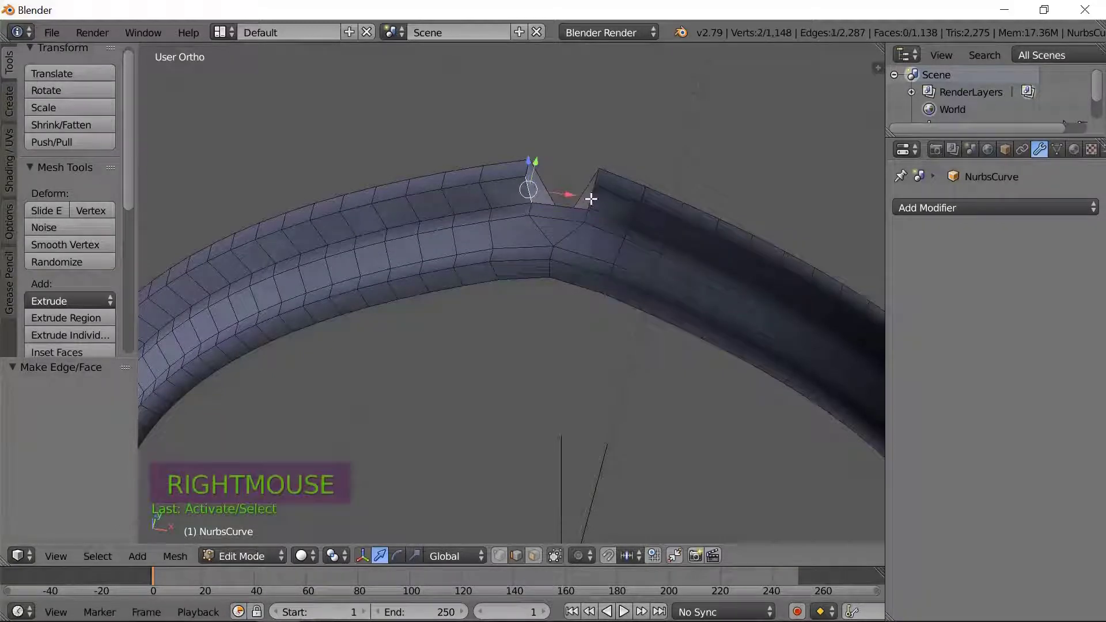
shift+right_click(591, 196)
key(f)
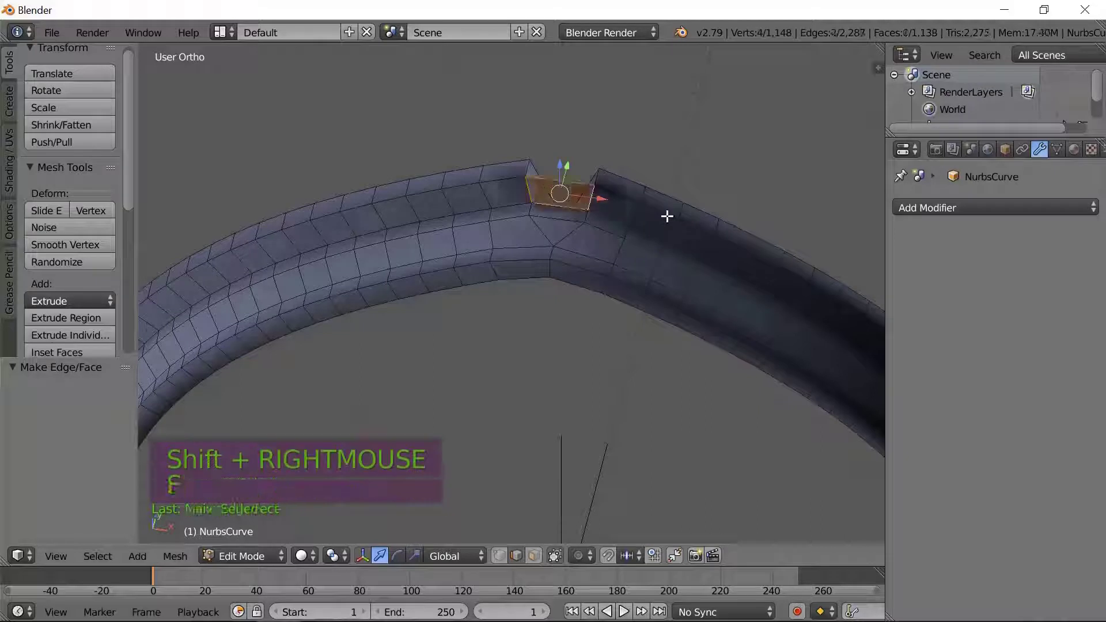
right_click(599, 177)
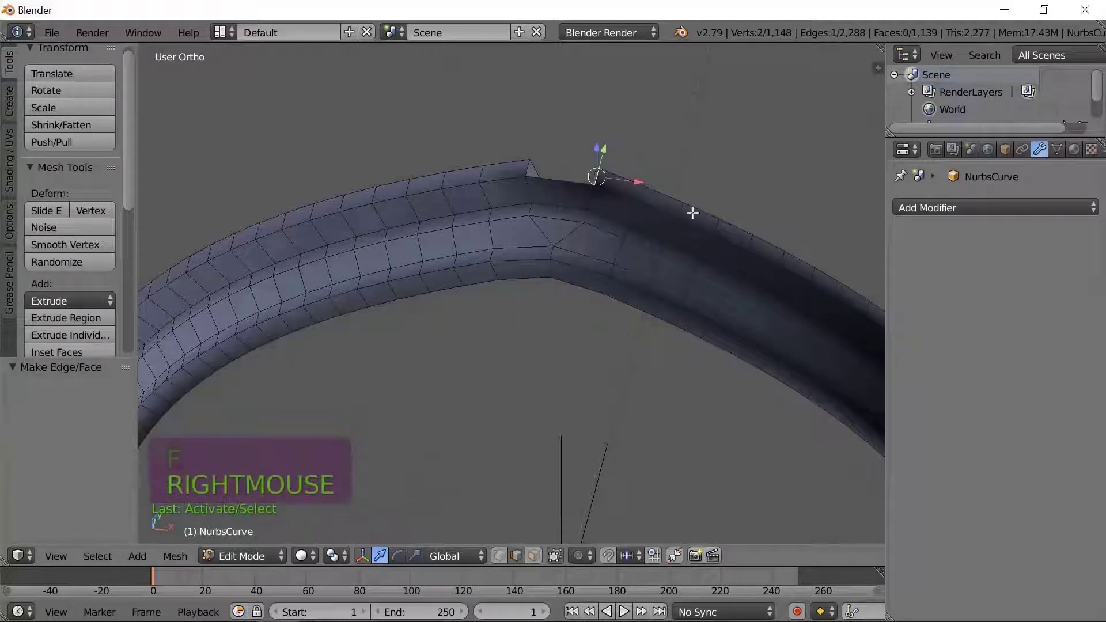
shift+right_click(527, 169)
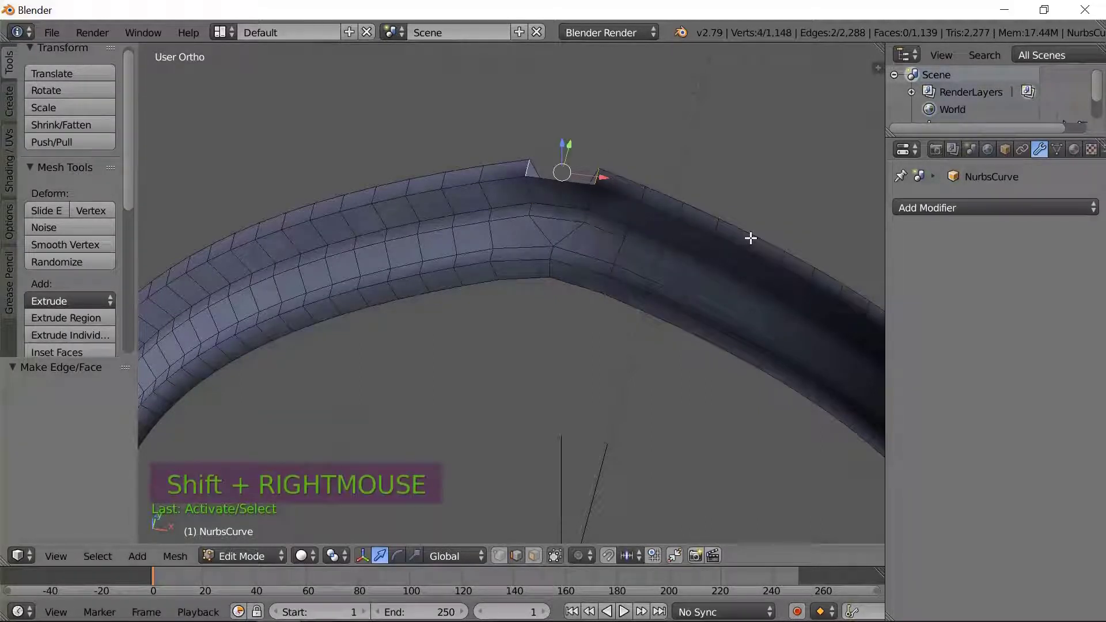
key(f)
Close the remaining triangular hole on the back of the arch's peak with a face between its two side edges
middle_drag(716, 168, 521, 438)
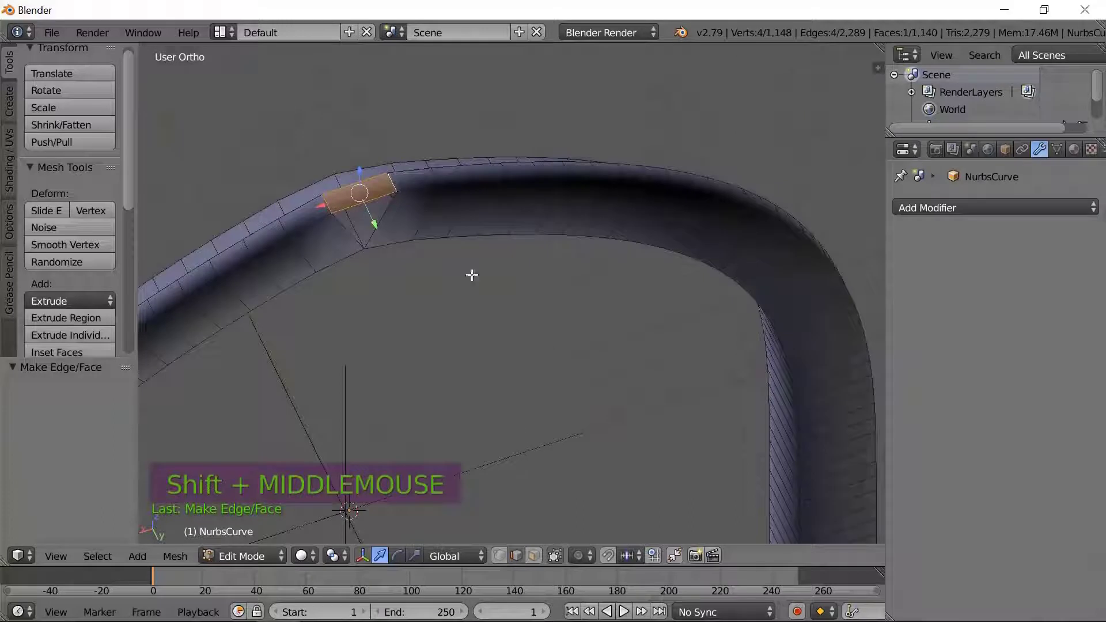
right_click(383, 213)
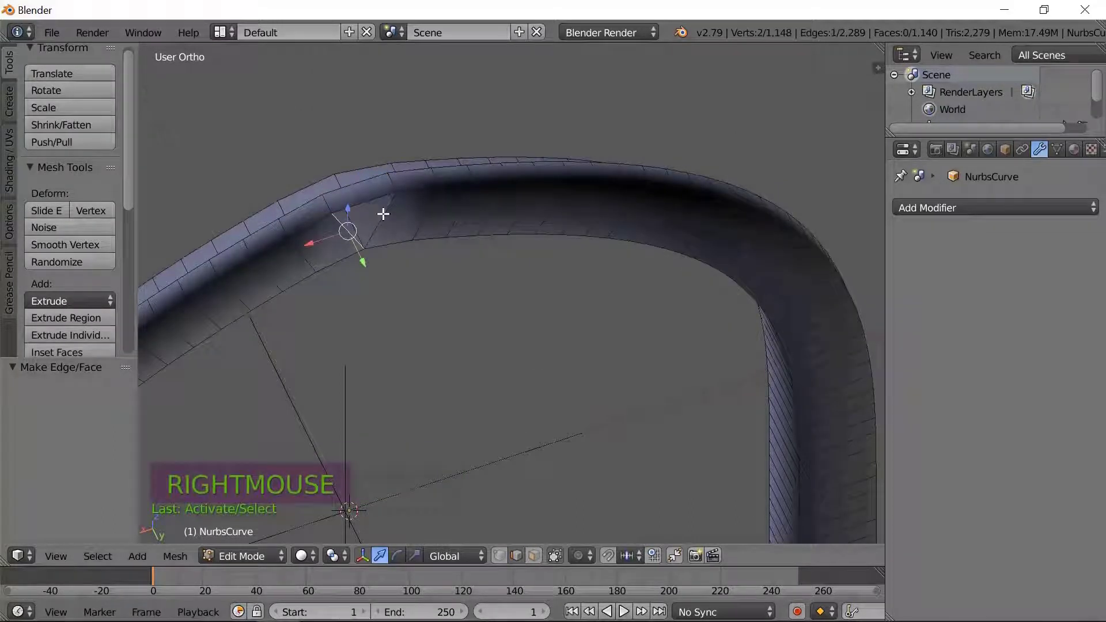
shift+right_click(383, 214)
key(f)
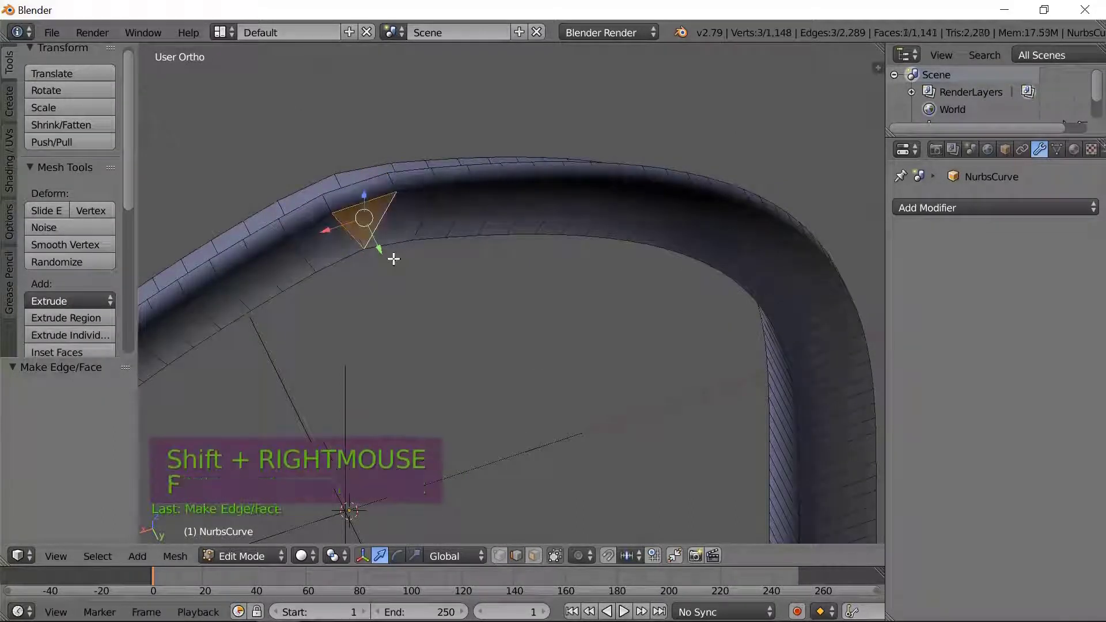
Select the entire arch mesh and run Remove Doubles on it
middle_drag(406, 251, 603, 229)
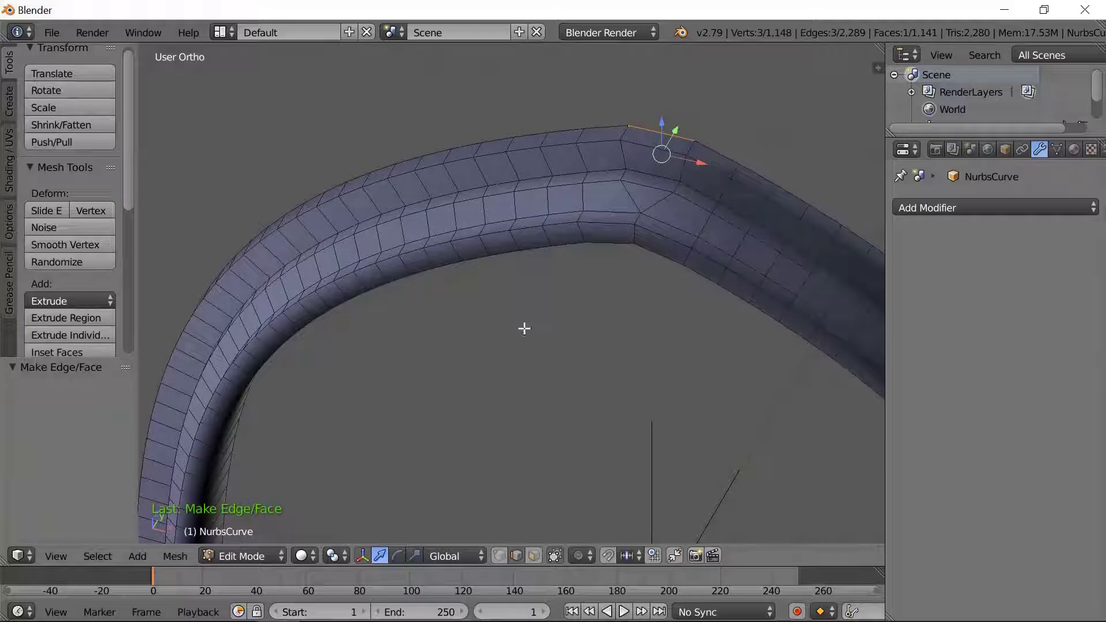
scroll(114, 206, down, 9)
scroll(114, 206, up, 6)
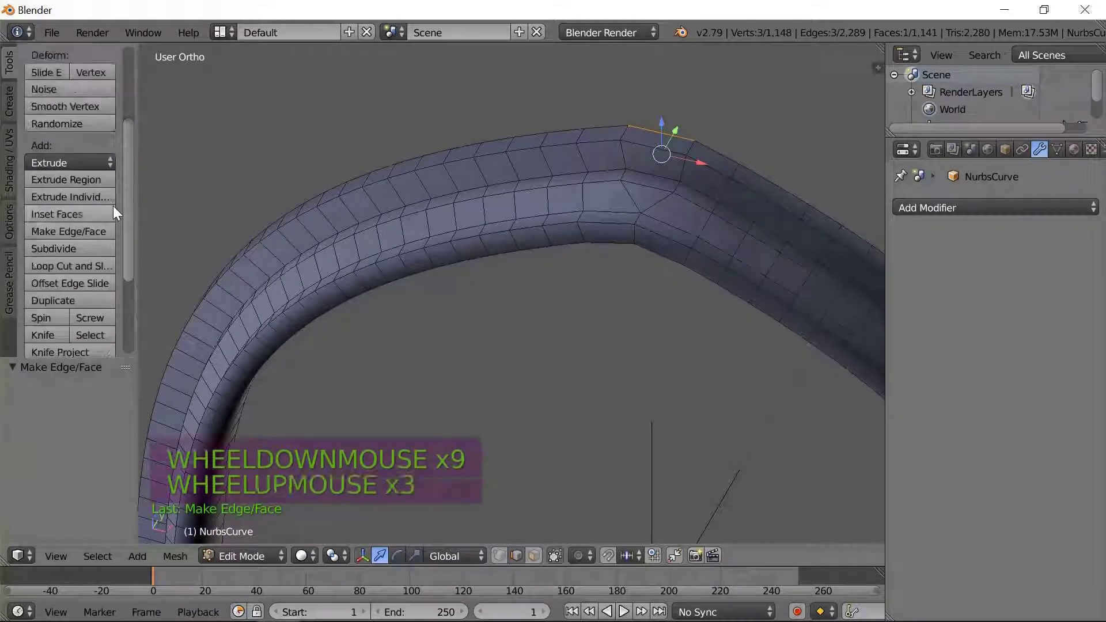
scroll(112, 206, up, 7)
scroll(113, 205, down, 14)
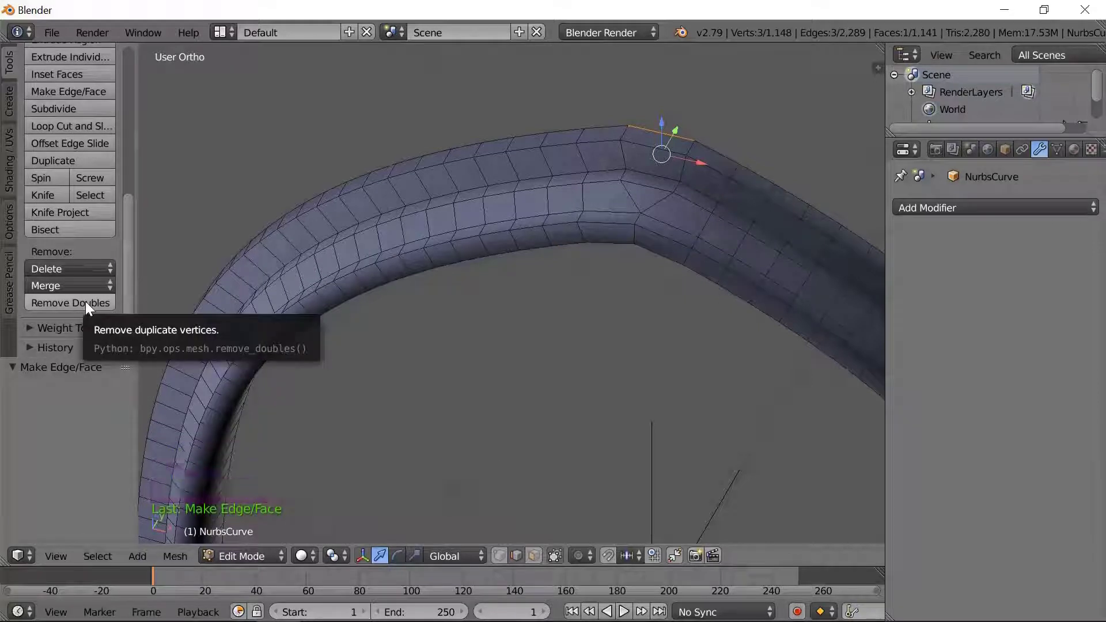
key(a)
key(a)
key(a)
drag(123, 212, 148, 42)
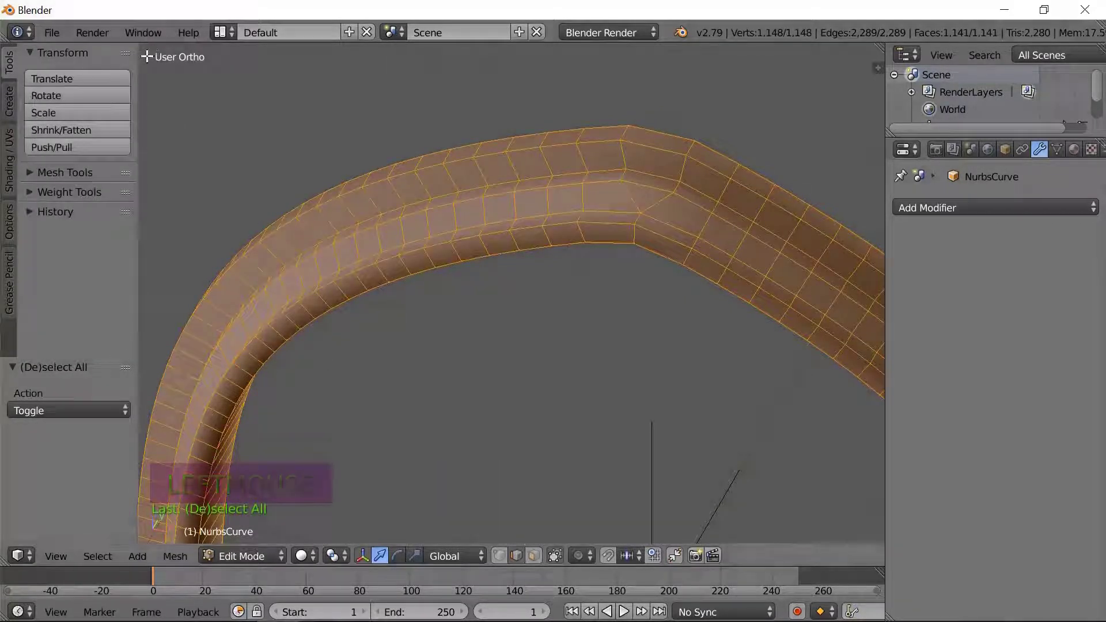
click(29, 172)
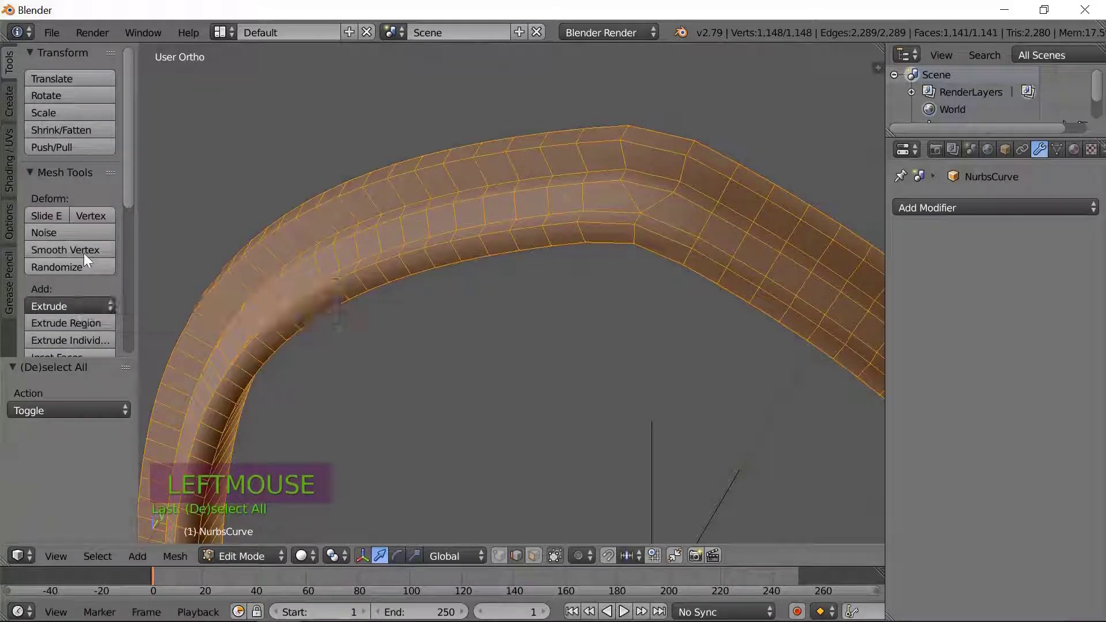
scroll(47, 188, down, 12)
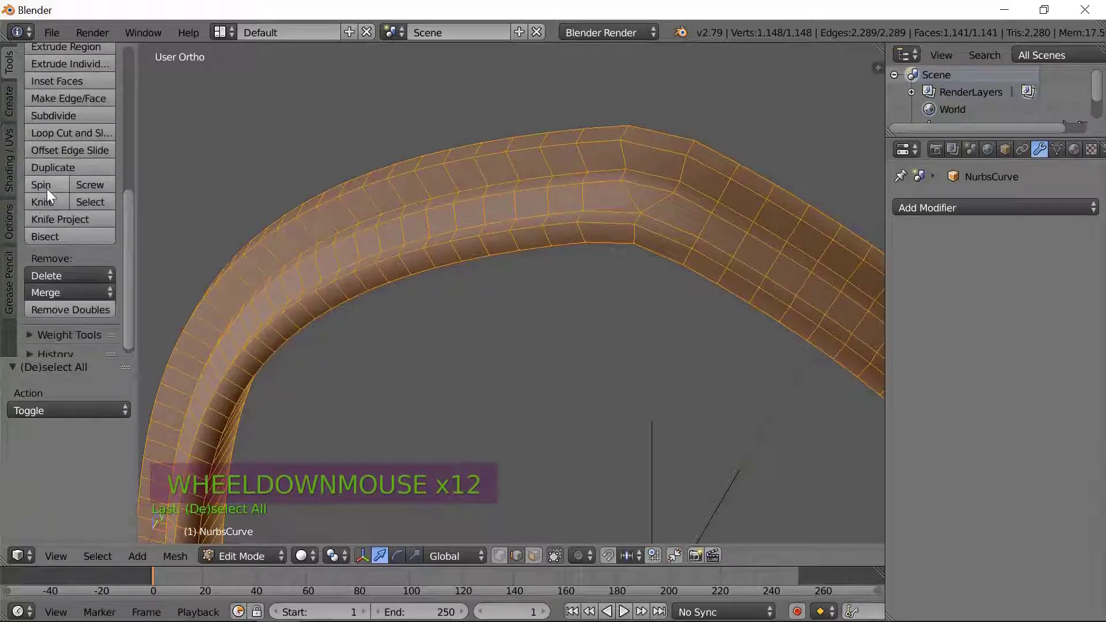
click(80, 305)
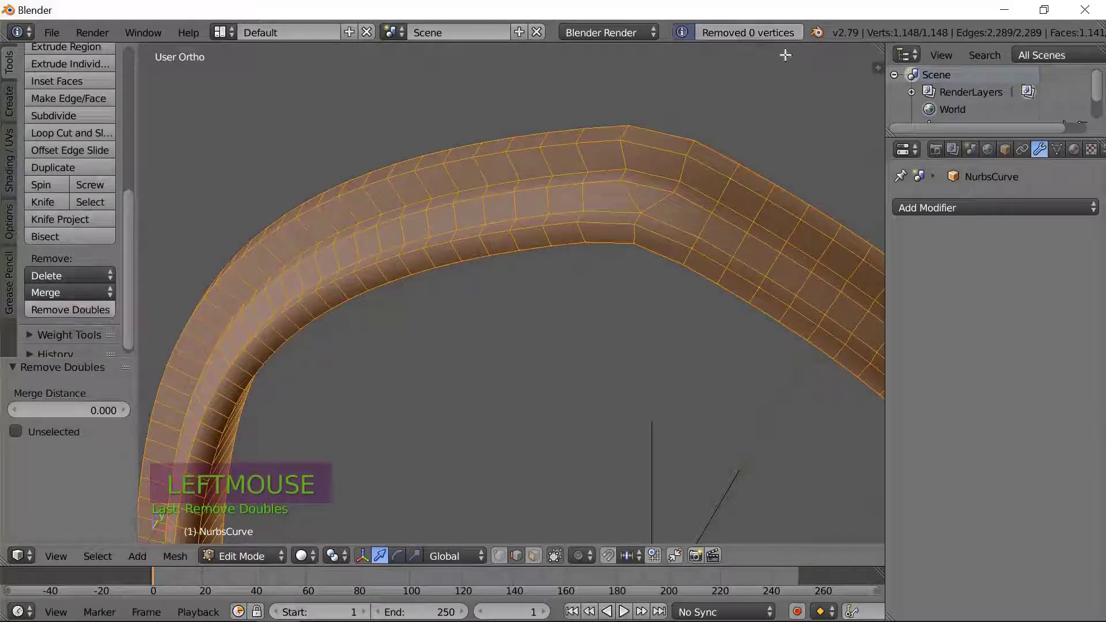
Recalculate the normals of the whole arch mesh
click(9, 167)
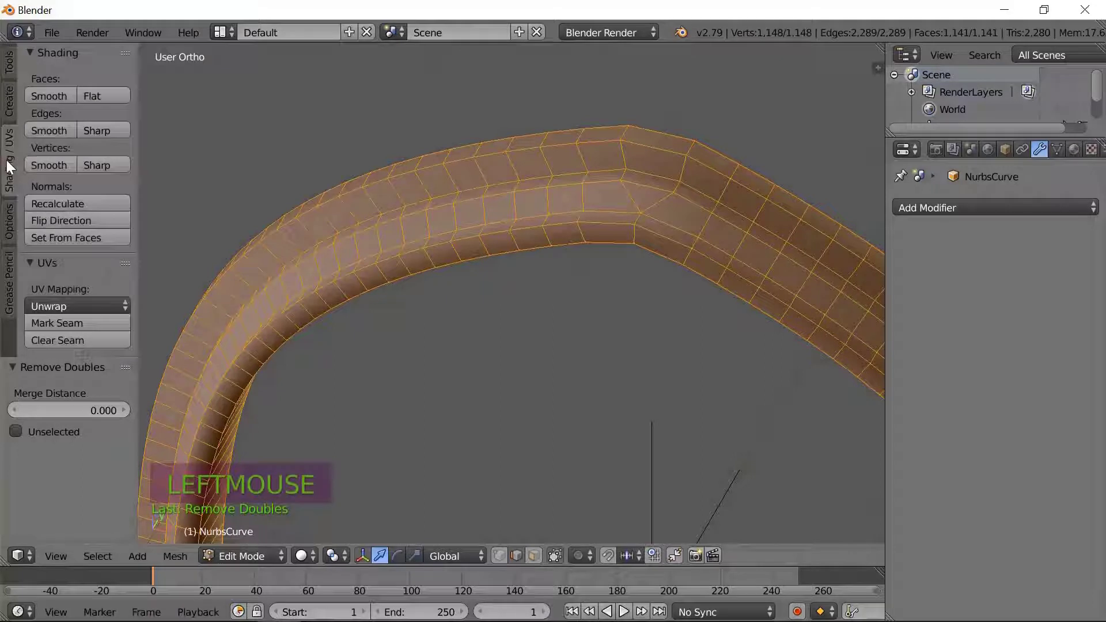
click(72, 201)
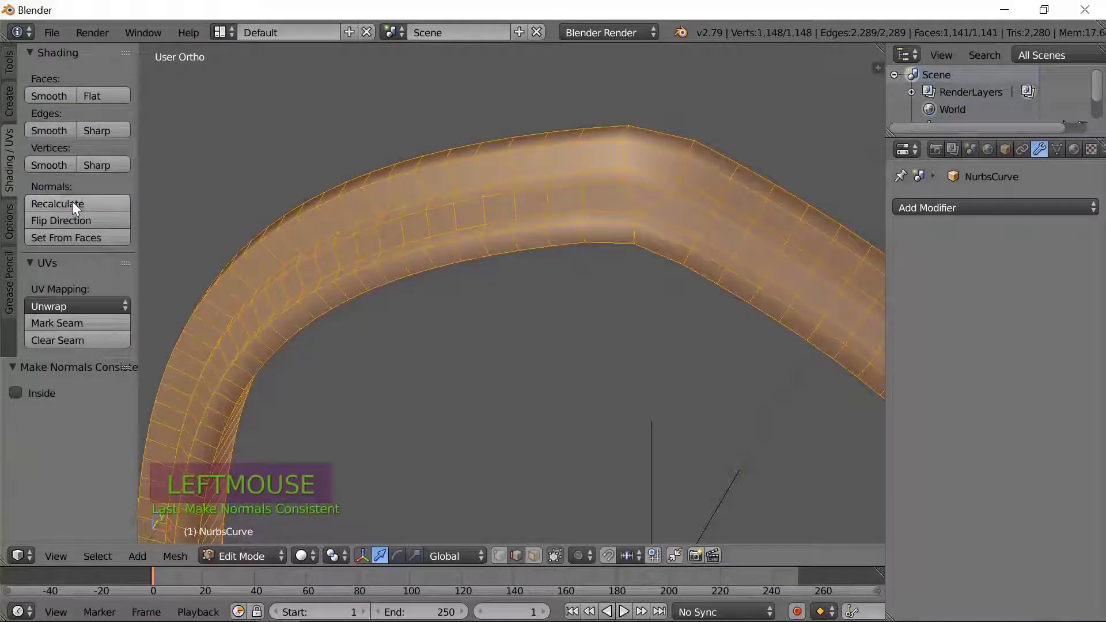
Add an Edge Split modifier to the arch mesh
middle_drag(617, 301, 637, 274)
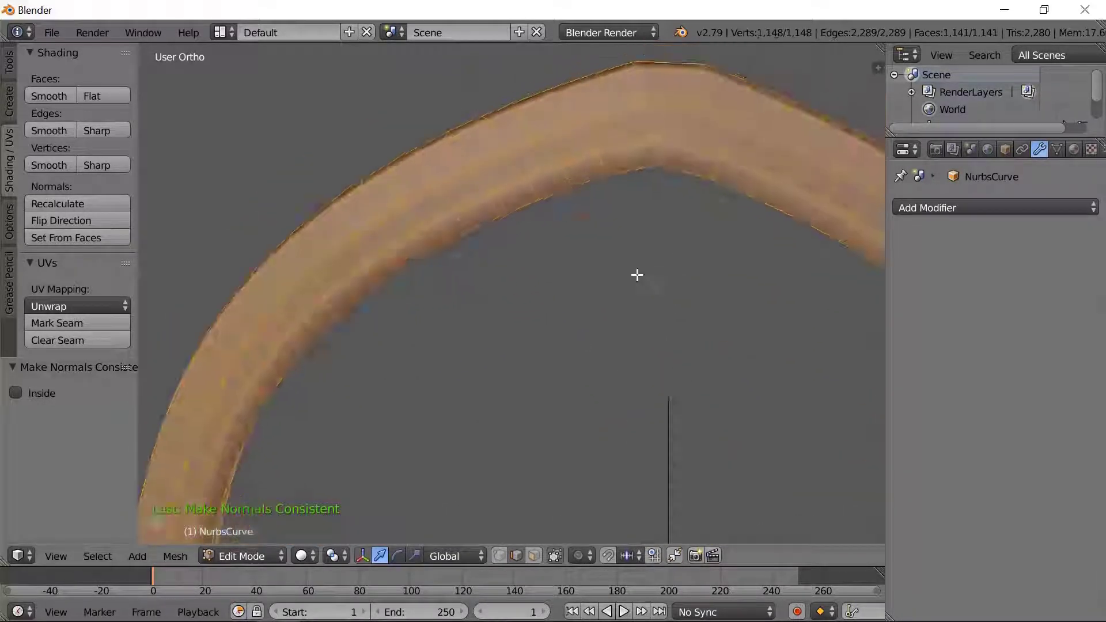
scroll(637, 275, down, 4)
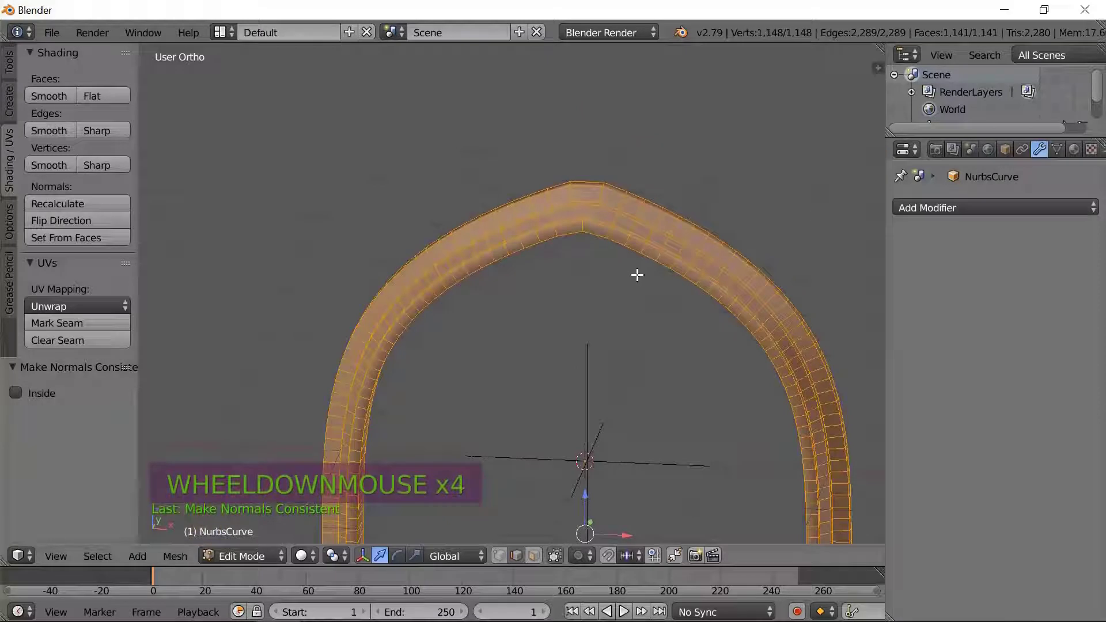
click(943, 207)
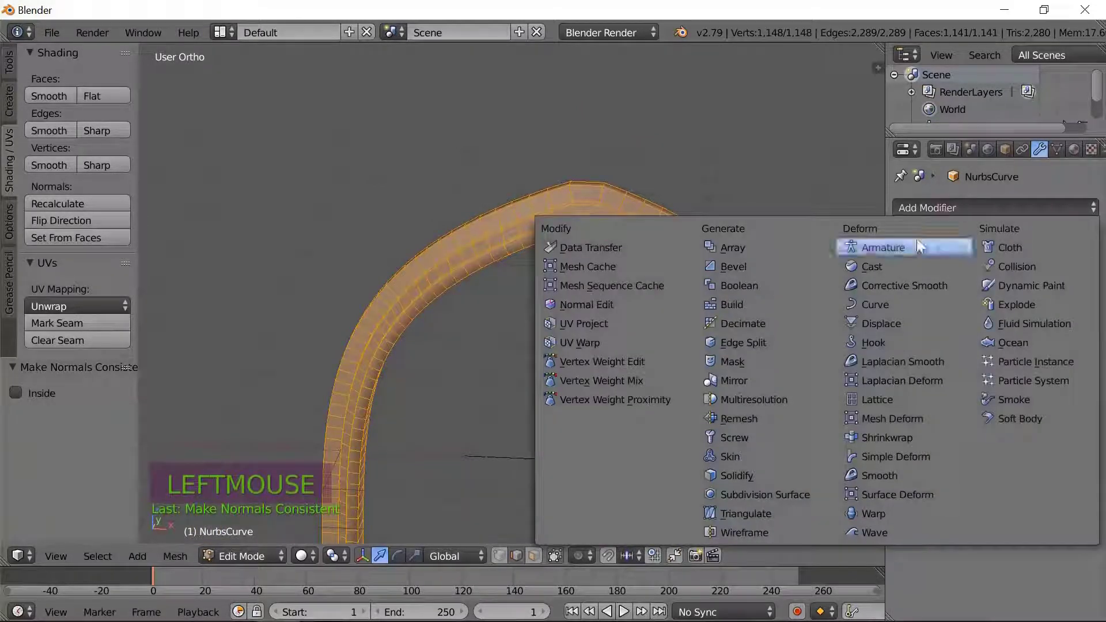
click(774, 342)
Switch the arch to Object Mode and apply its Edge Split modifier
click(953, 257)
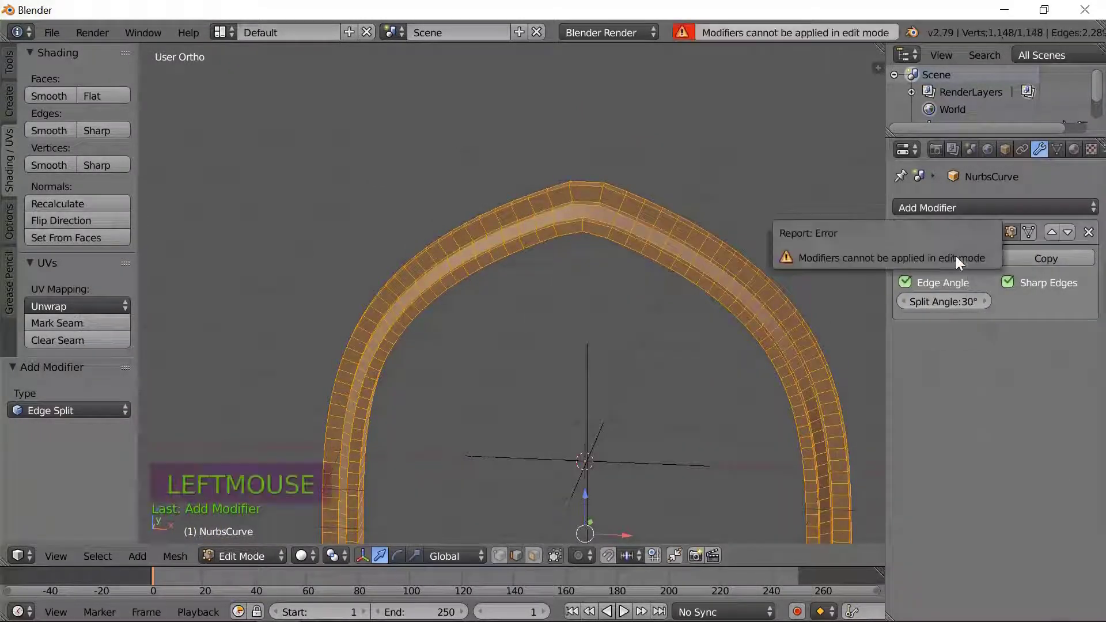
key(Tab)
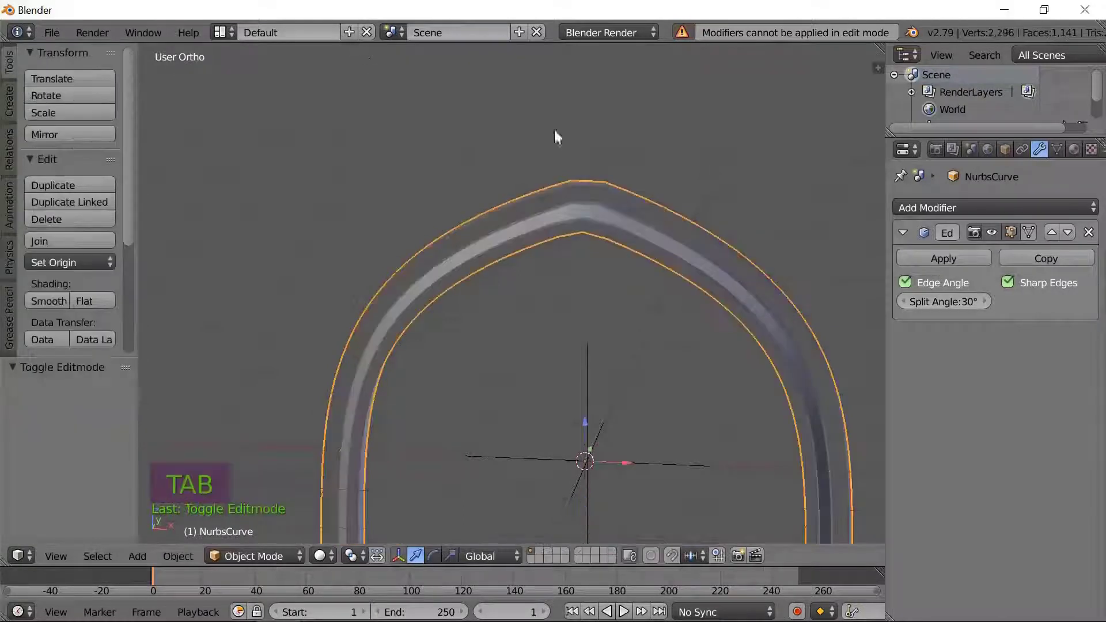
click(942, 254)
middle_drag(616, 295, 471, 332)
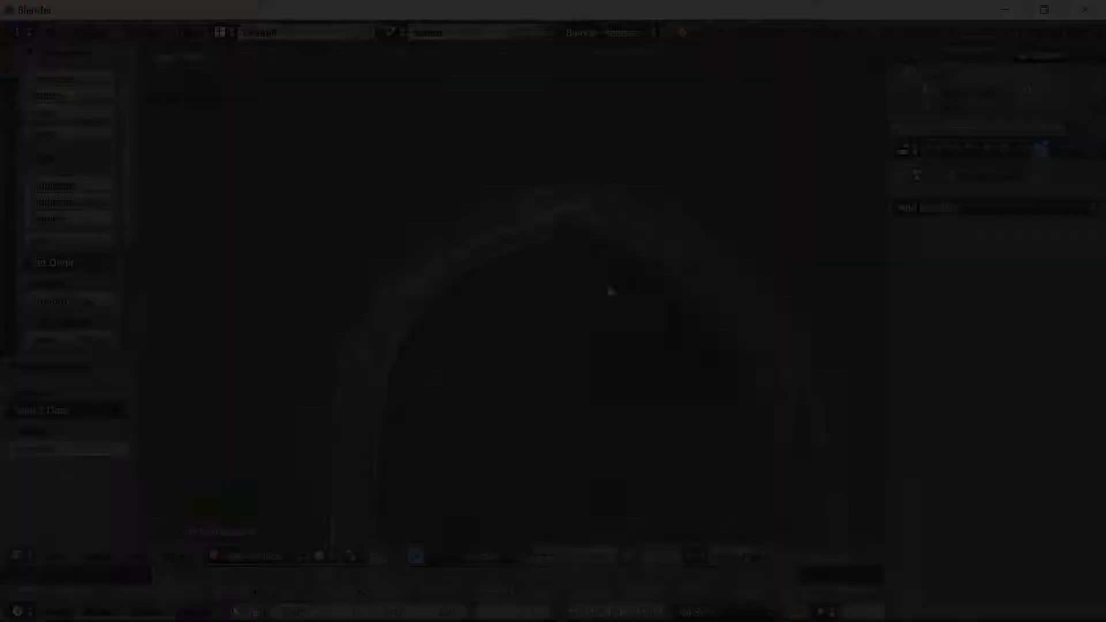